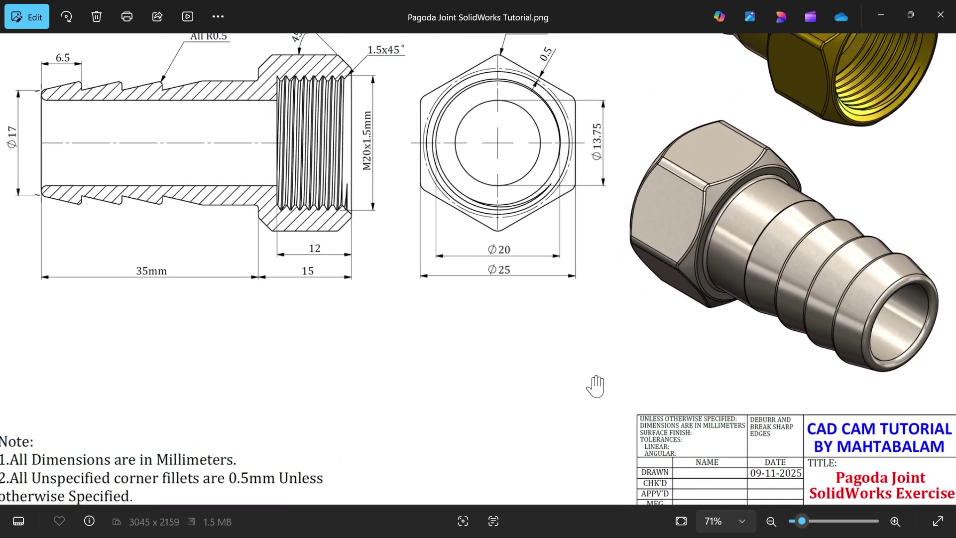
- Pan and zoom the reference drawing to study the section views, thread detail and title block
left_click_drag(598, 267, 549, 446)
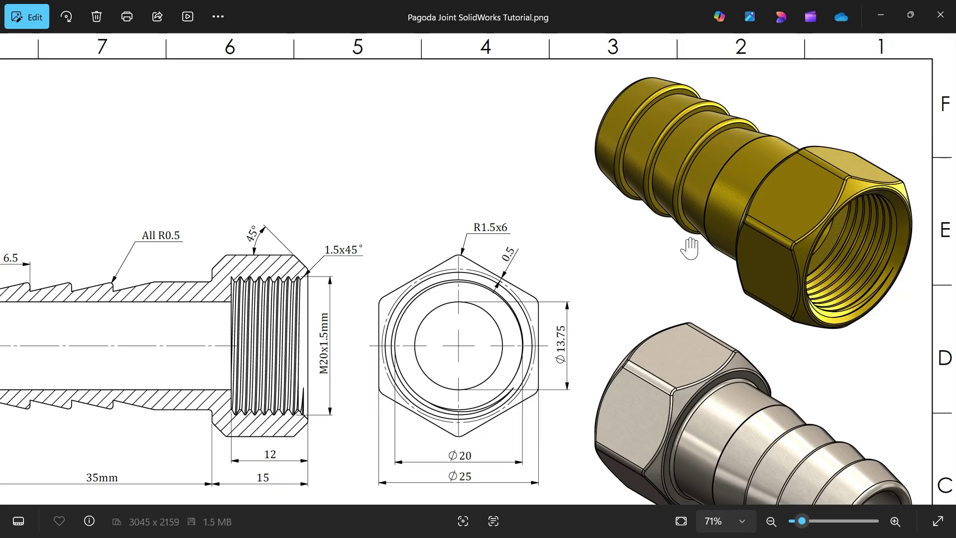
left_click_drag(698, 285, 697, 232)
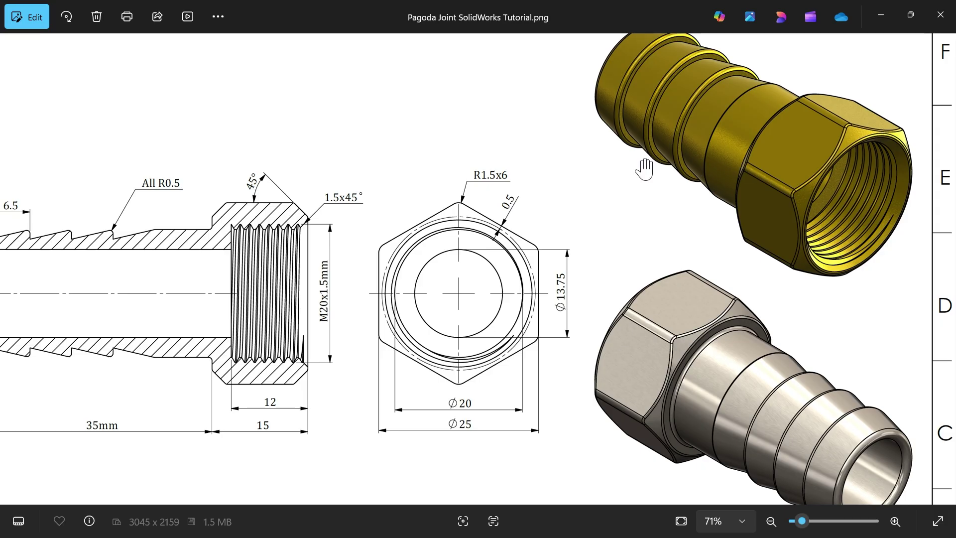
scroll(605, 165, "down", 3)
scroll(279, 361, "up", 3)
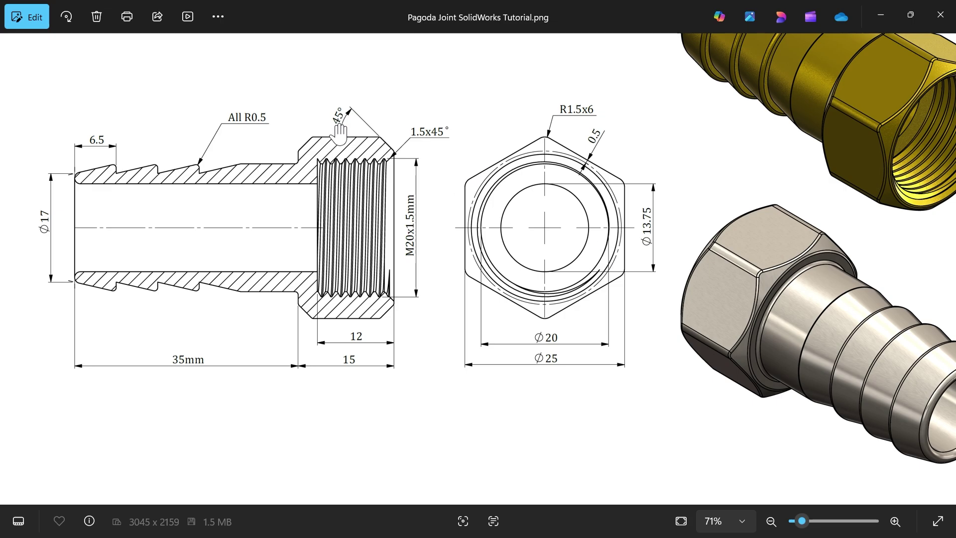
scroll(581, 173, "up", 4)
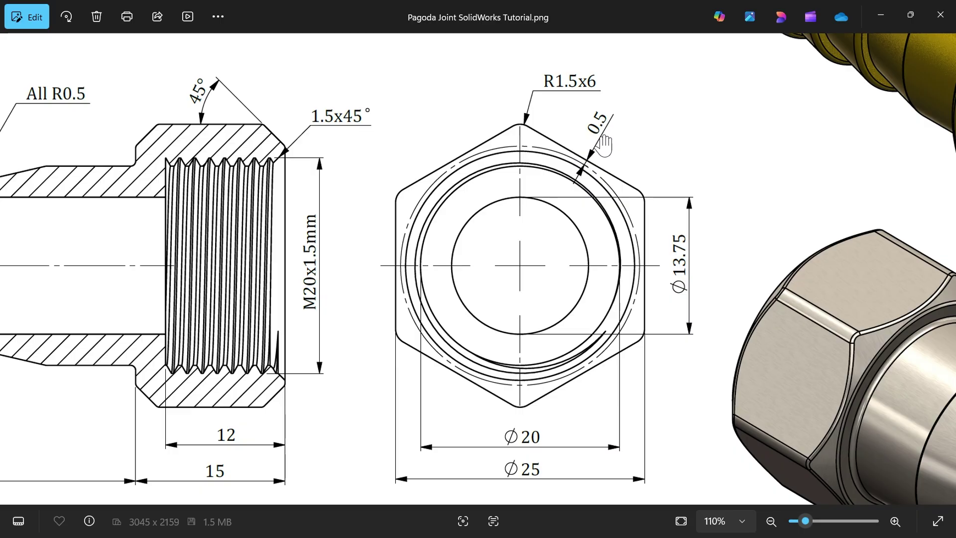
scroll(596, 171, "down", 2)
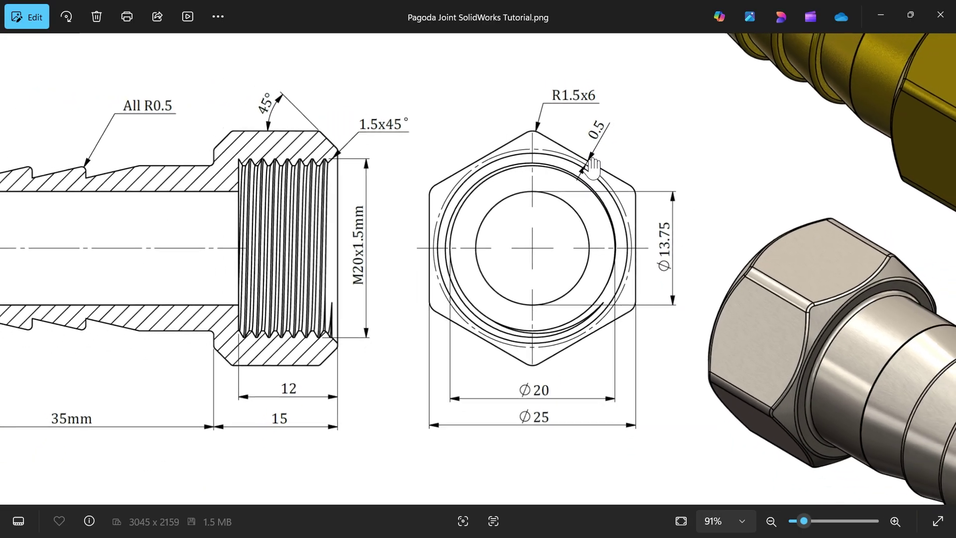
scroll(497, 212, "down", 2)
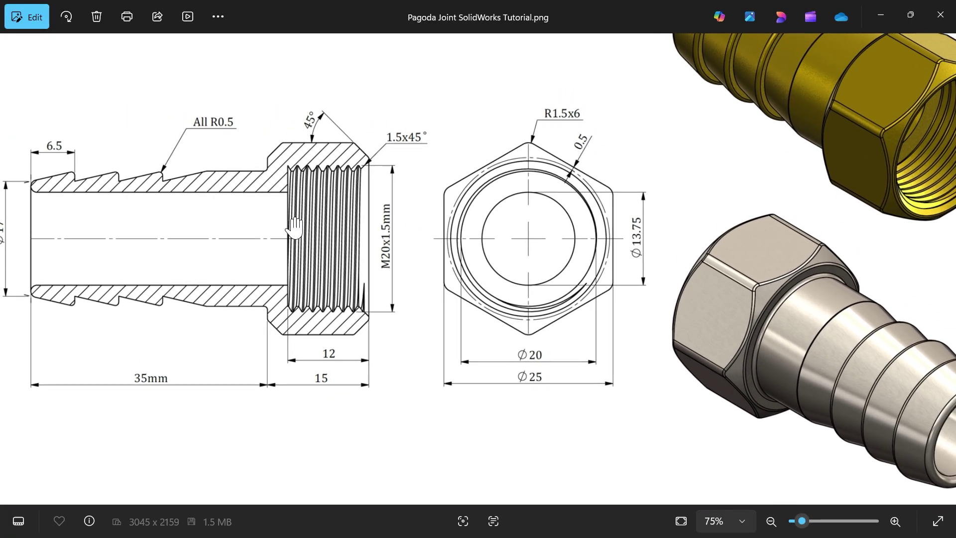
left_click_drag(207, 214, 303, 209)
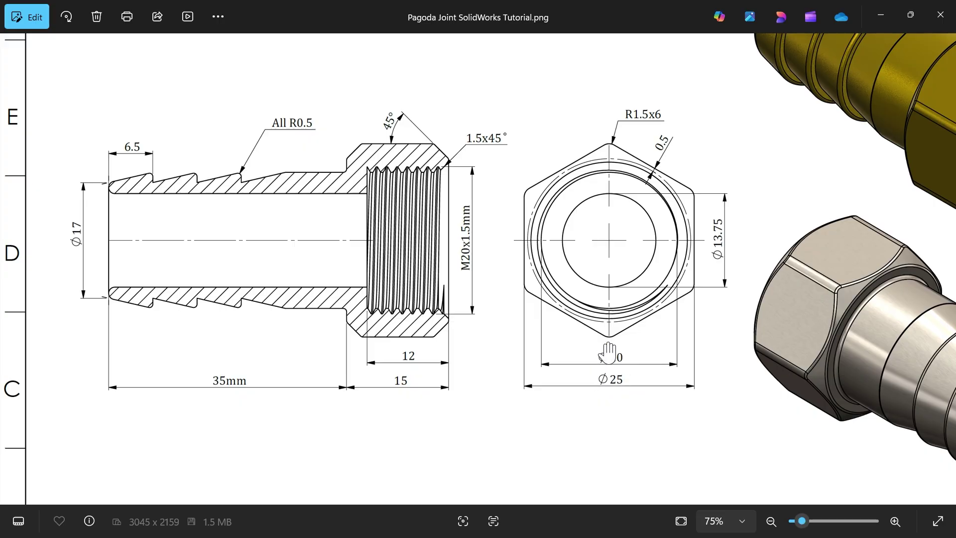
scroll(443, 242, "up", 5)
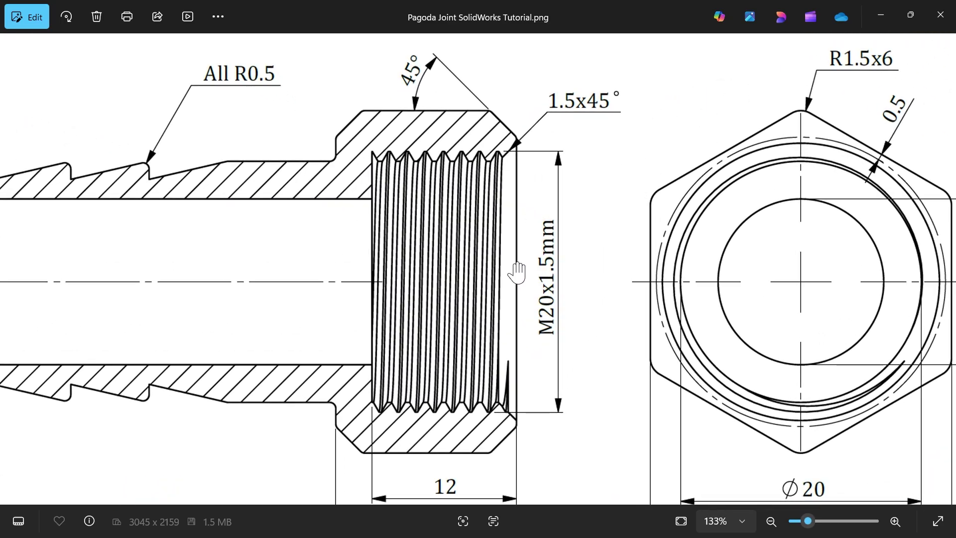
left_click_drag(506, 302, 465, 264)
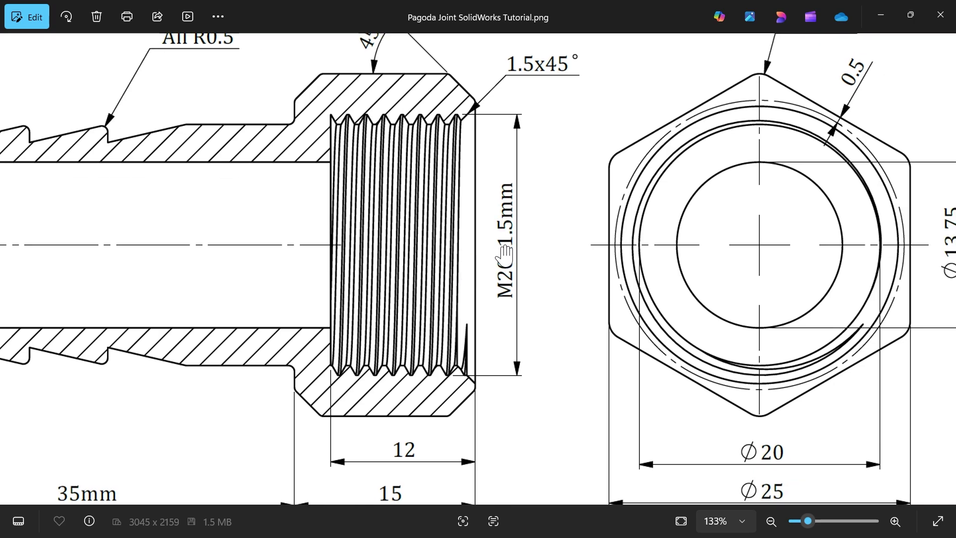
scroll(506, 263, "down", 2)
scroll(348, 231, "down", 1)
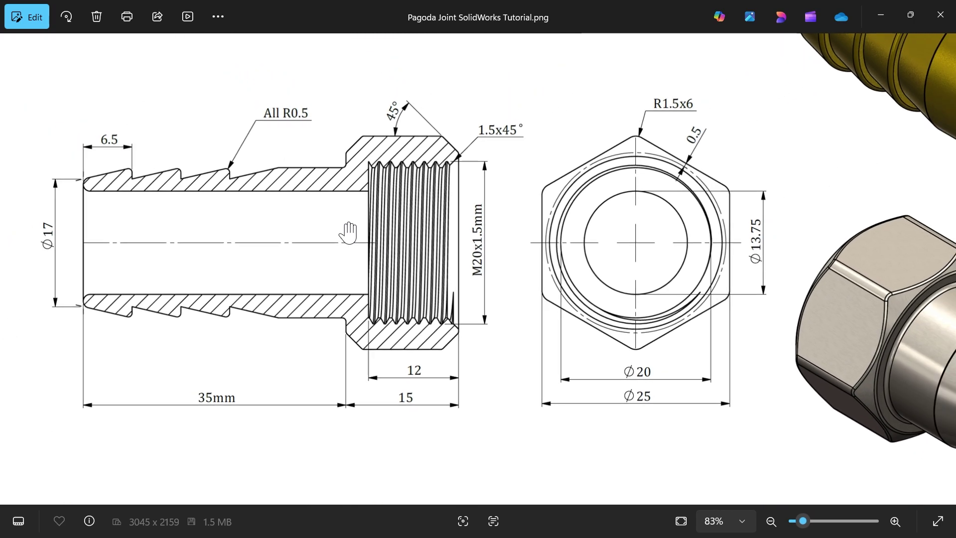
scroll(409, 250, "down", 1)
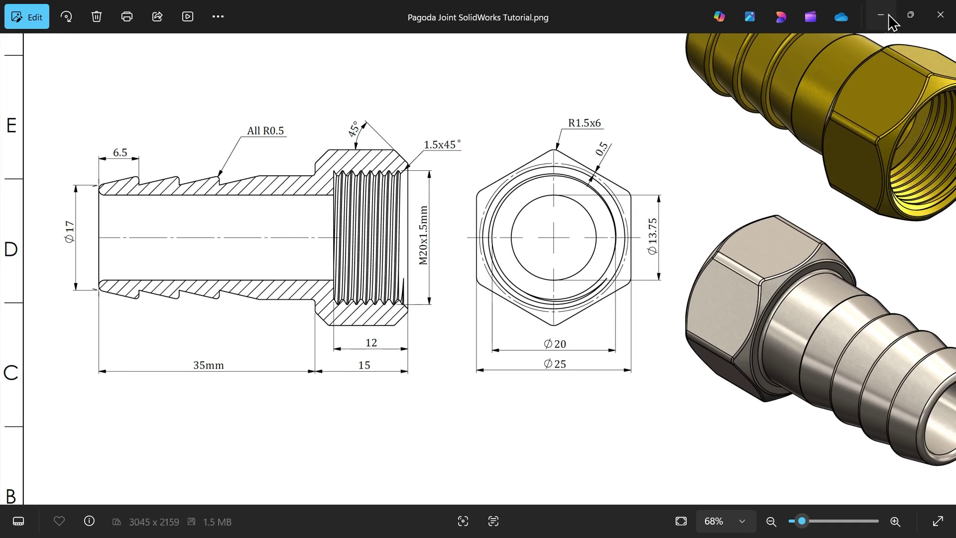
left_click_drag(529, 362, 505, 183)
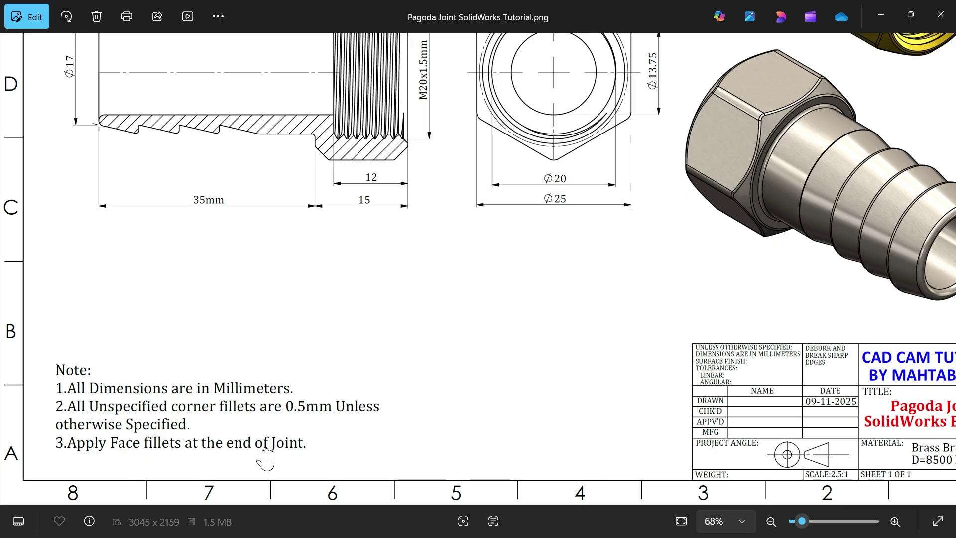
scroll(299, 264, "up", 3)
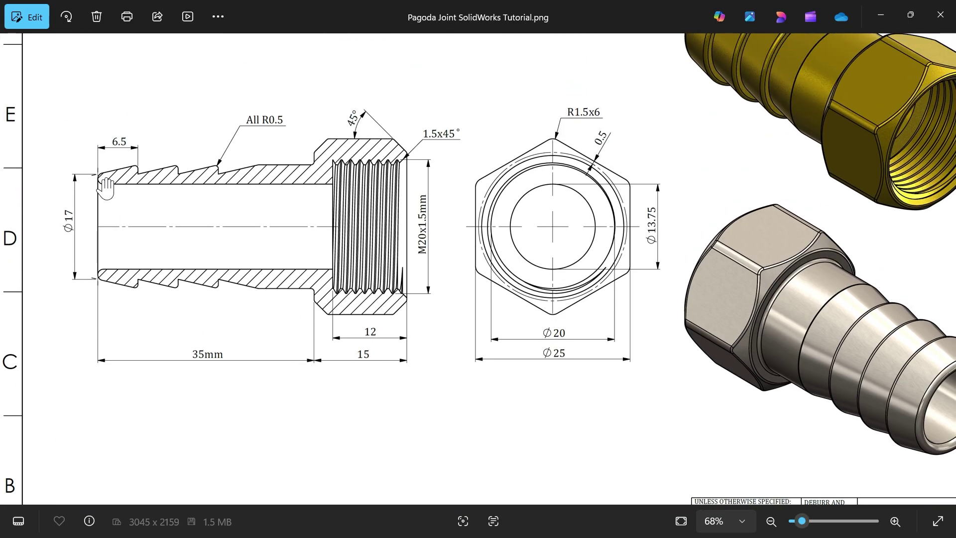
scroll(405, 315, "down", 1)
scroll(405, 316, "right", 2)
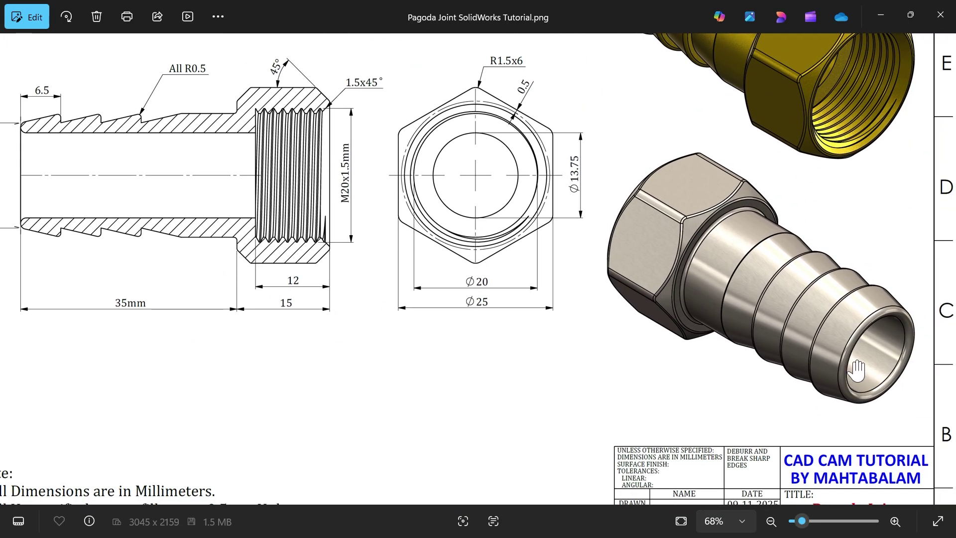
scroll(466, 334, "down", 3, "ctrl")
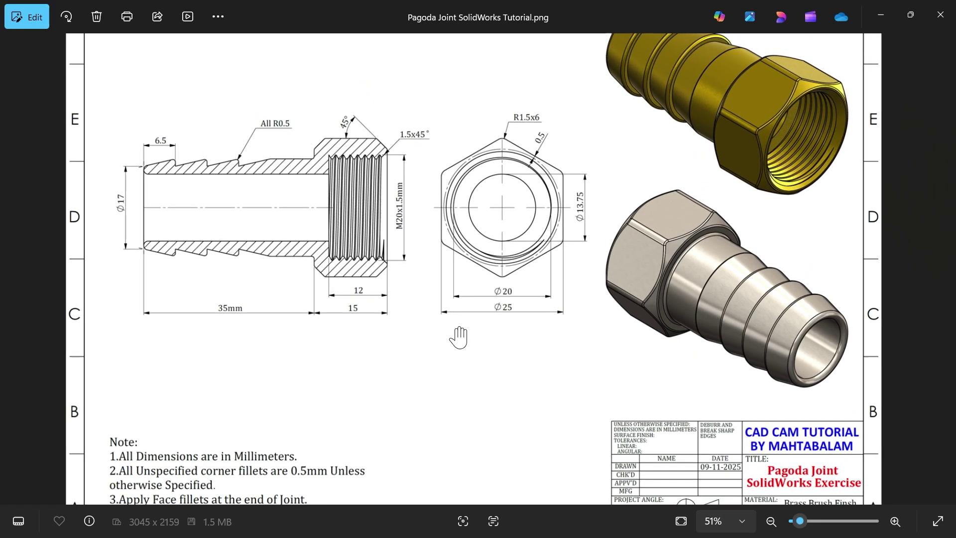
- Draw a six-sided polygon centred on the origin in a Right Plane sketch
left_click(880, 14)
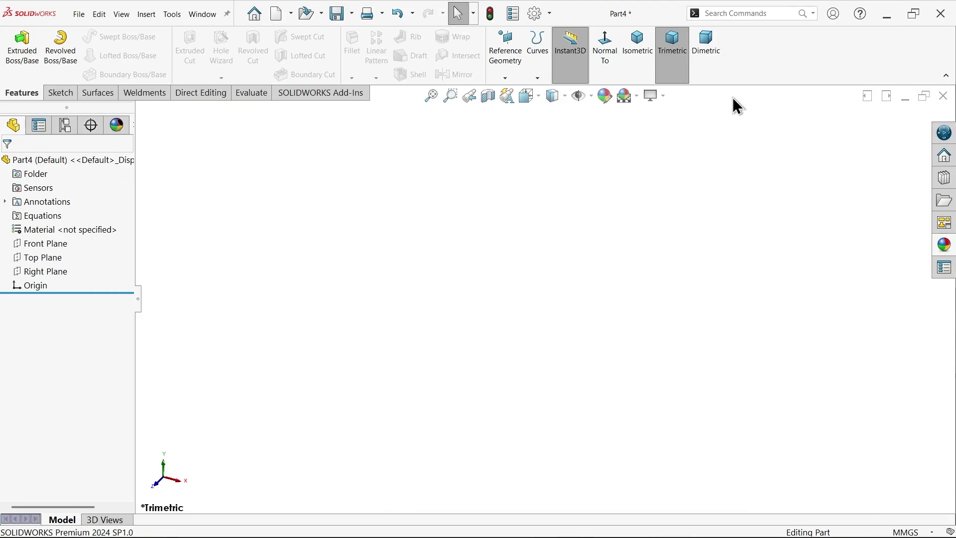
left_click(47, 271)
left_click(58, 258)
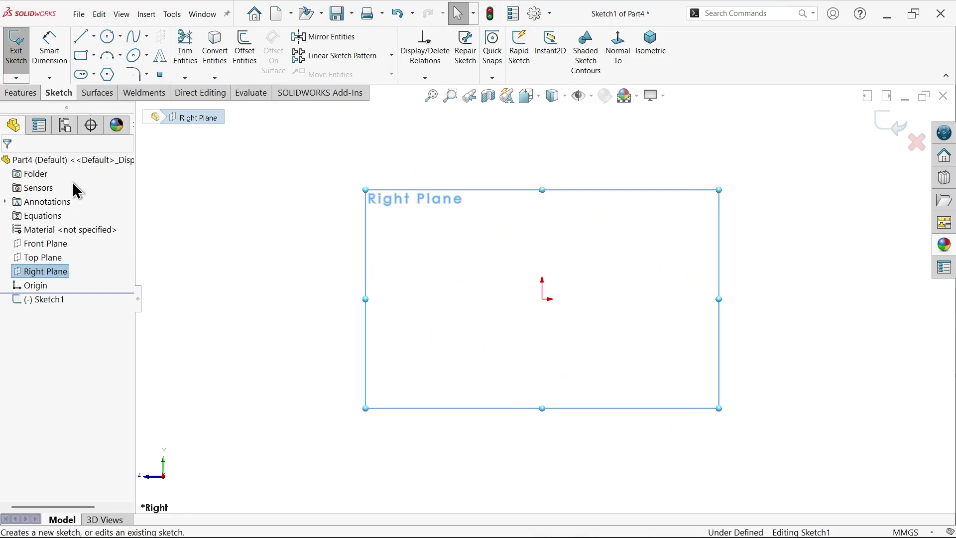
left_click(109, 74)
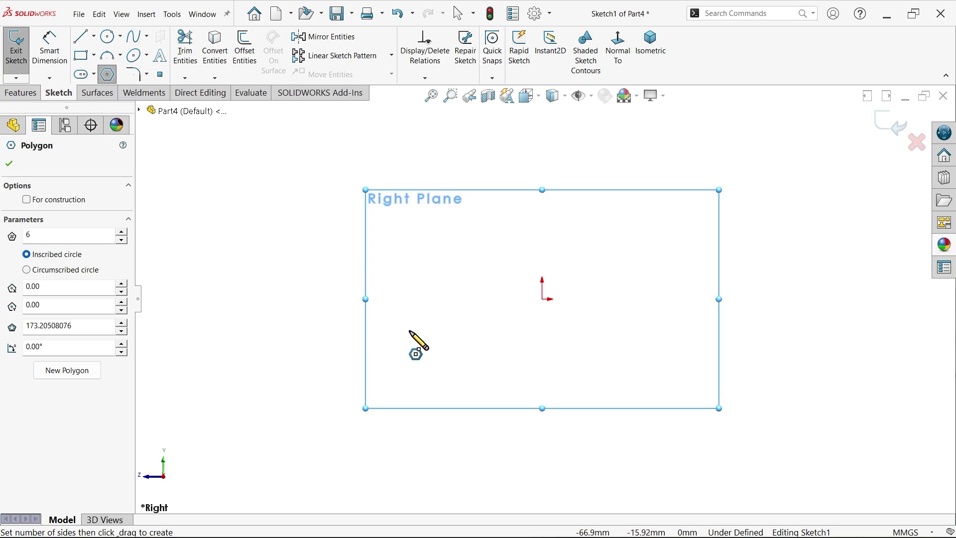
mouse_move(542, 299)
left_mouse_down()
mouse_move(446, 250)
mouse_move(382, 187)
left_mouse_up()
right_click(304, 183)
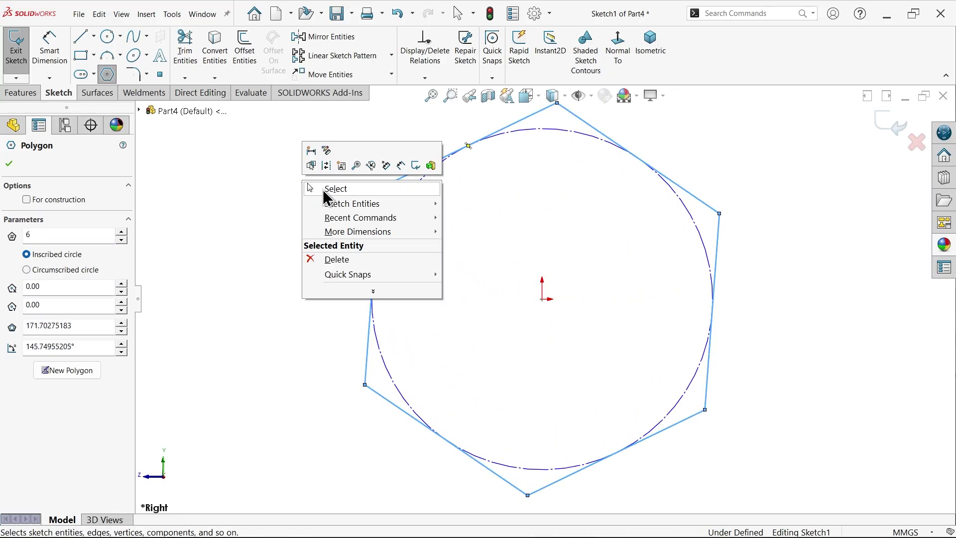
left_click(326, 189)
- Make the hexagon's bottom edge horizontal and dimension its inscribed circle to 25 mm
left_click(390, 409)
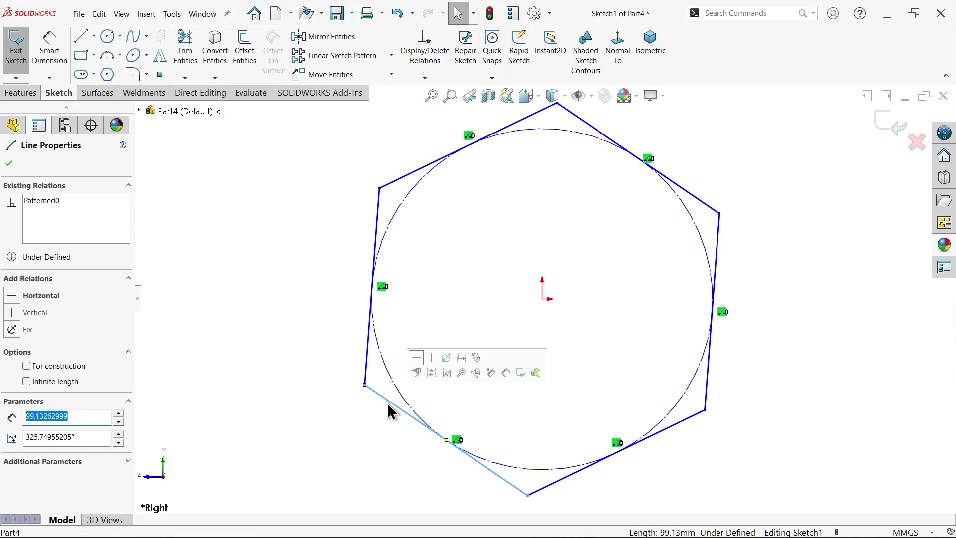
left_click(418, 362)
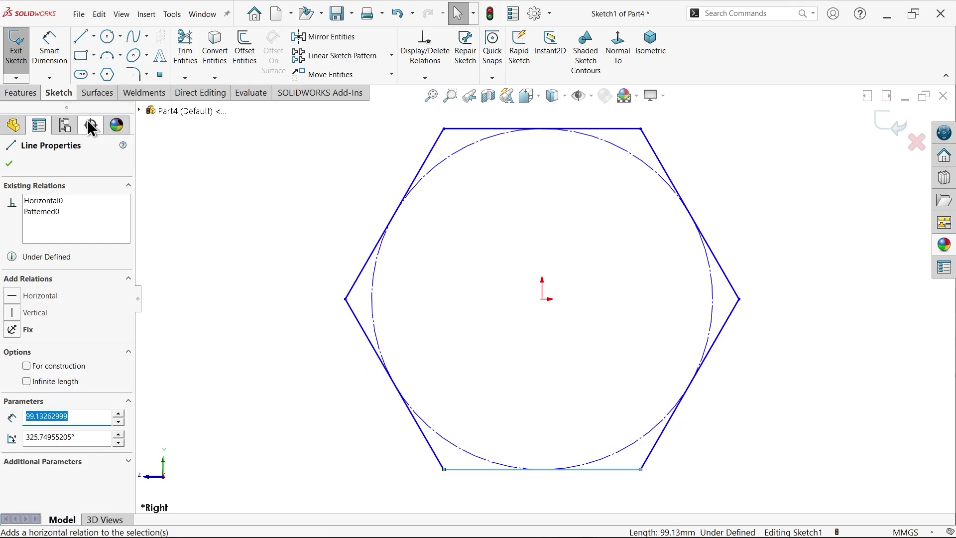
left_click(49, 45)
left_click(380, 289)
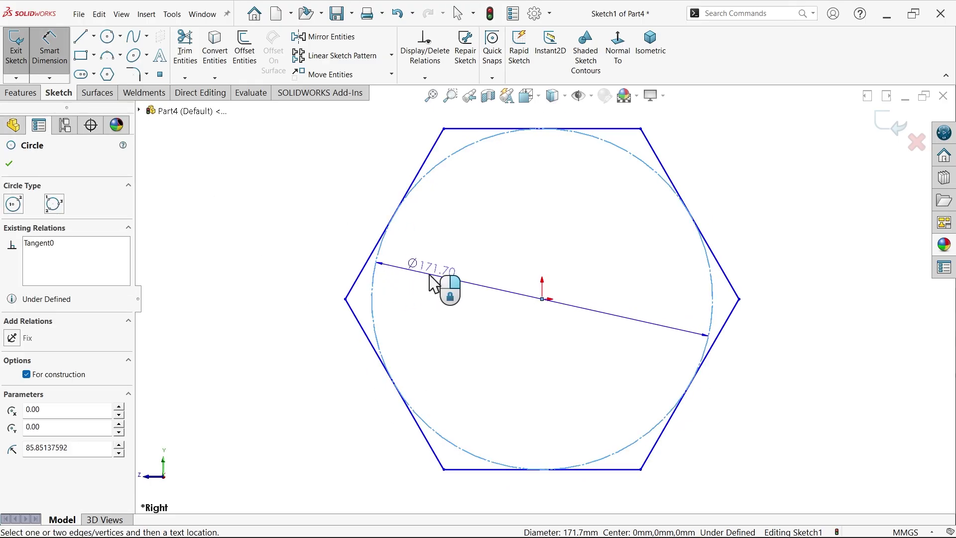
left_click(449, 282)
type("25")
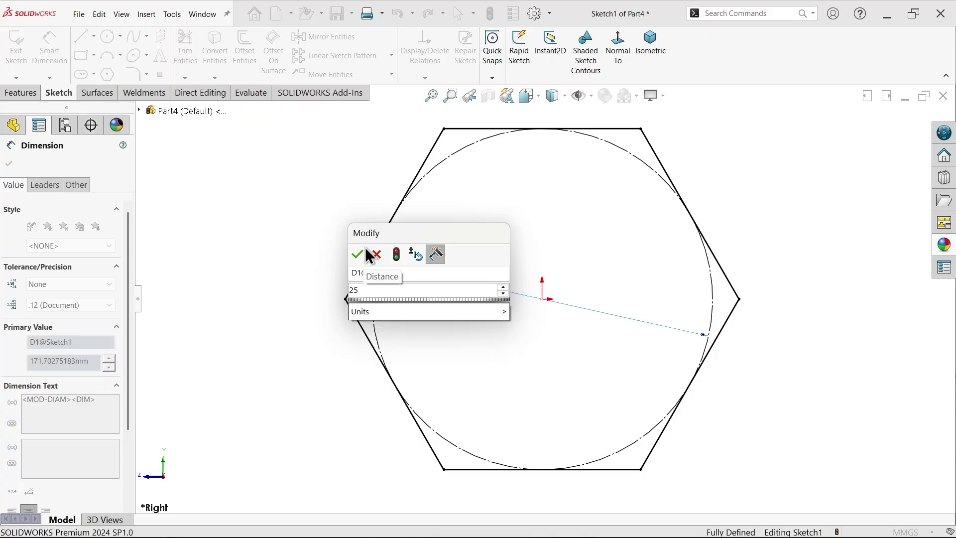
left_click(358, 254)
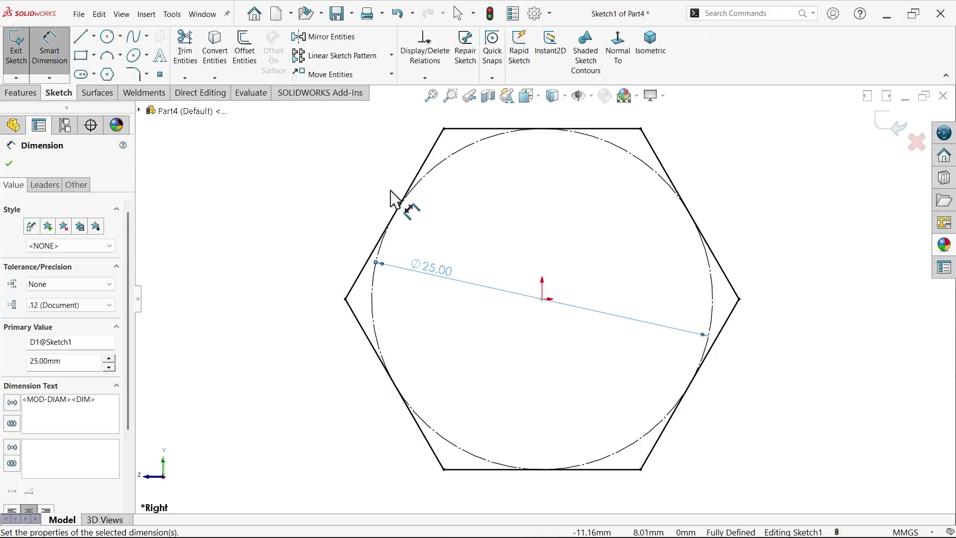
- Extrude the hexagon sketch Mid Plane 15 mm to create Boss-Extrude1
left_click(21, 93)
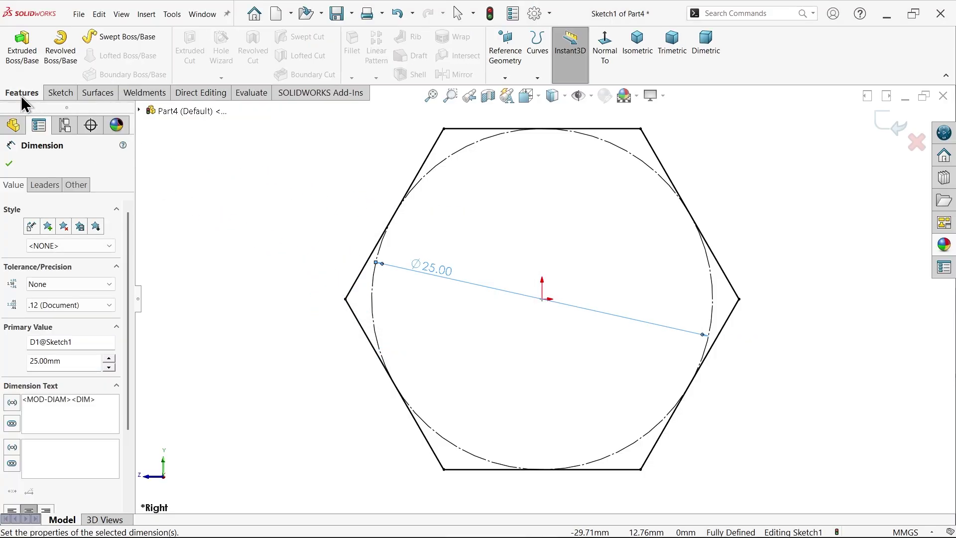
left_click(21, 66)
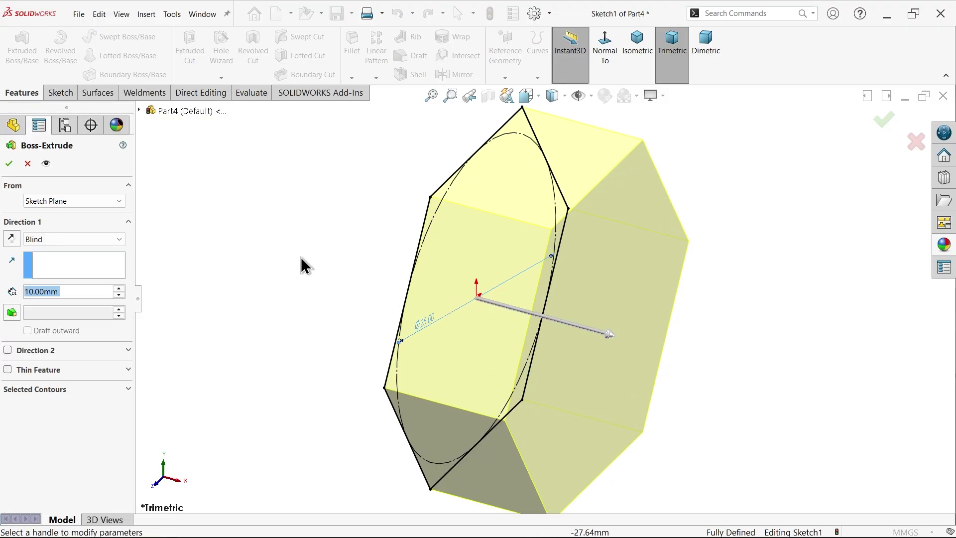
left_click(43, 240)
left_click(51, 303)
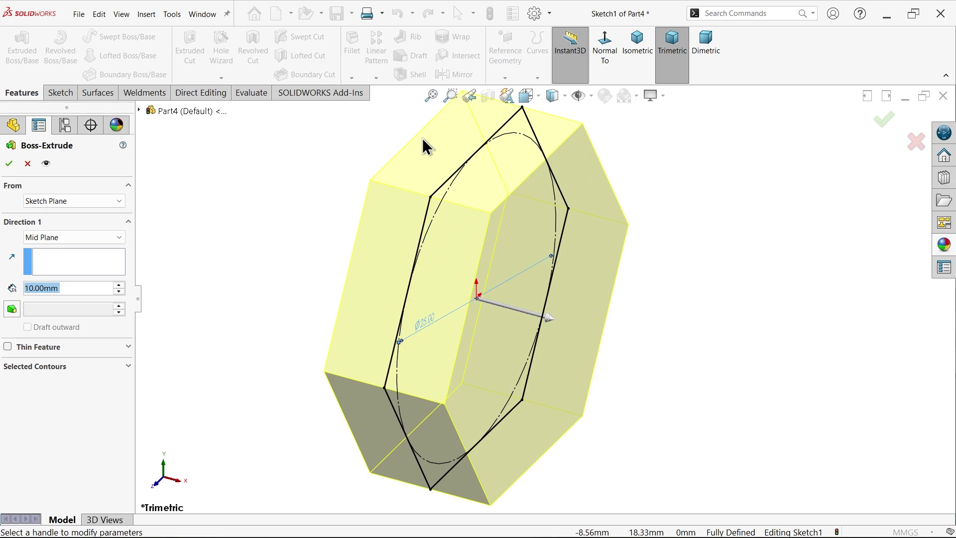
type("15")
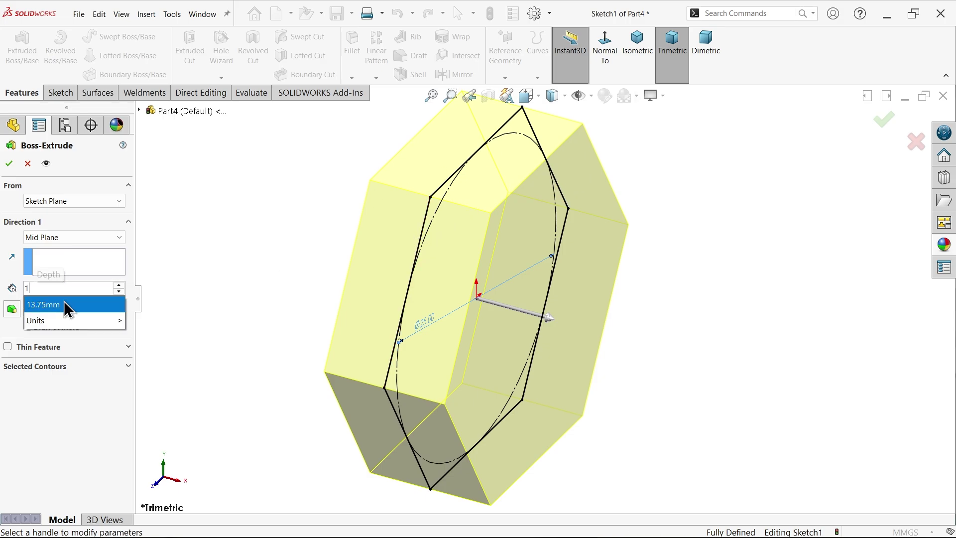
key("Return")
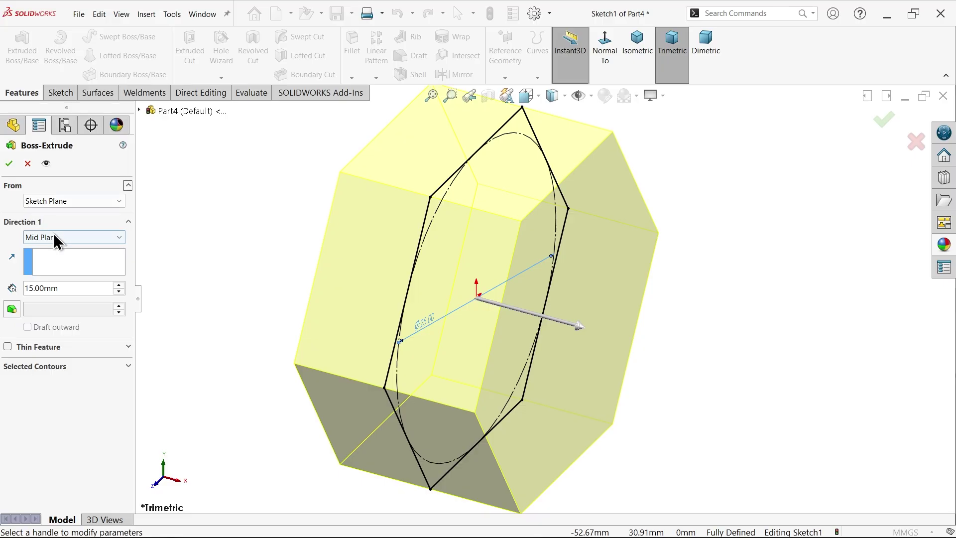
left_click(9, 164)
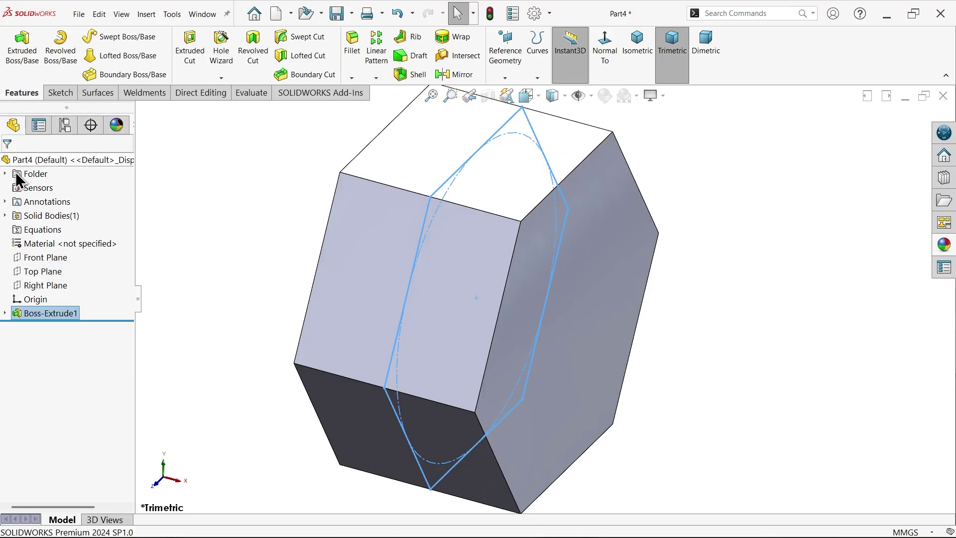
left_click(290, 233)
mouse_move(572, 274)
middle_mouse_down()
mouse_move(546, 257)
mouse_move(557, 259)
middle_mouse_up()
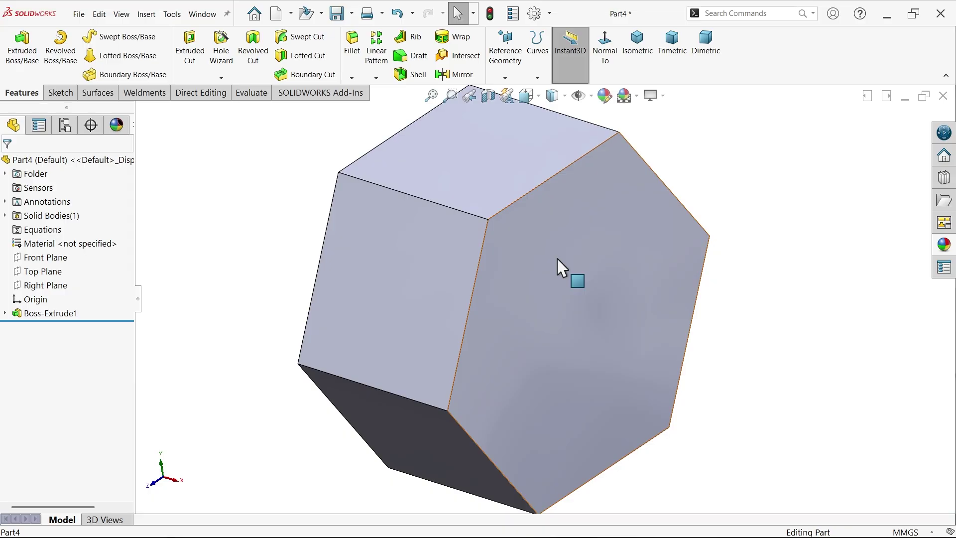
- Draw an origin-centred circle in a new sketch on the front hex face
left_click(577, 268)
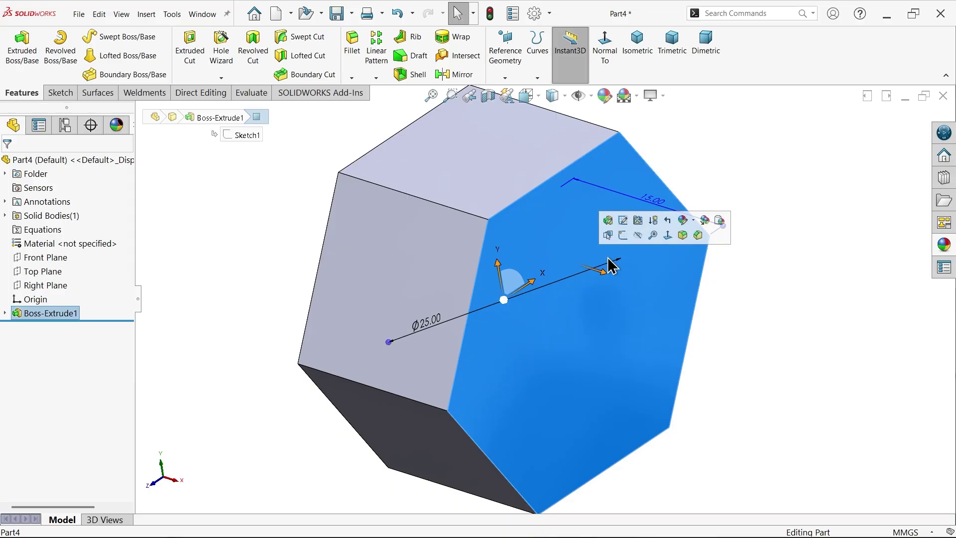
left_click(627, 234)
left_click(108, 37)
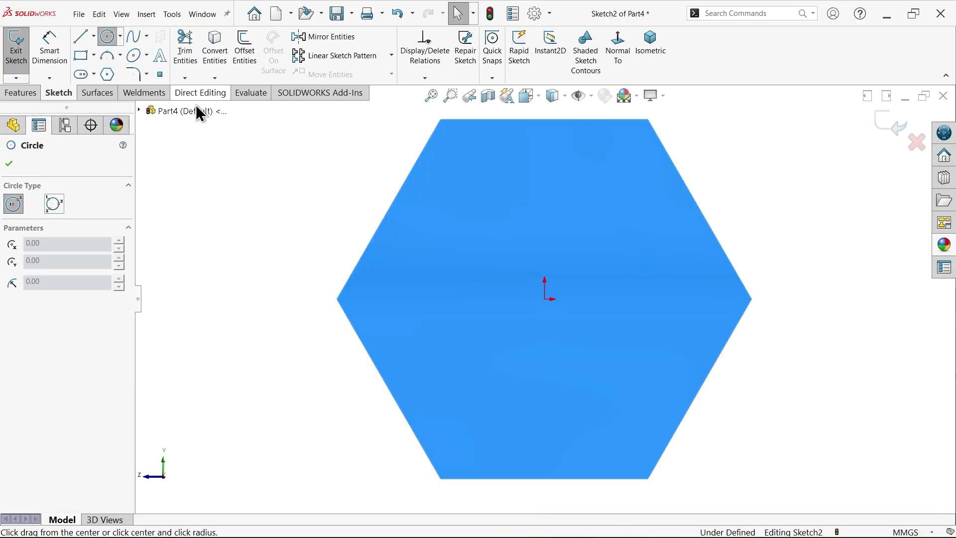
left_click(545, 299)
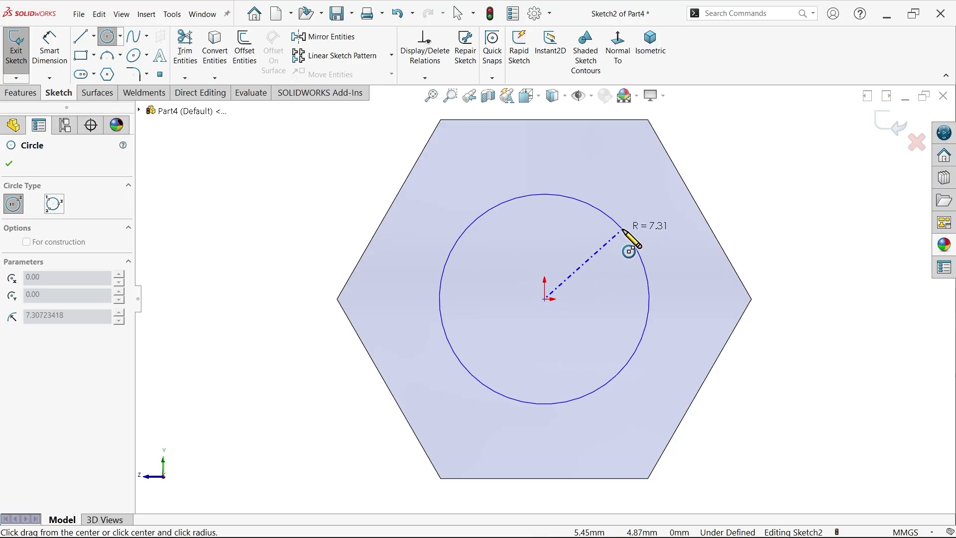
left_click(668, 210)
scroll(568, 254, "down", 5)
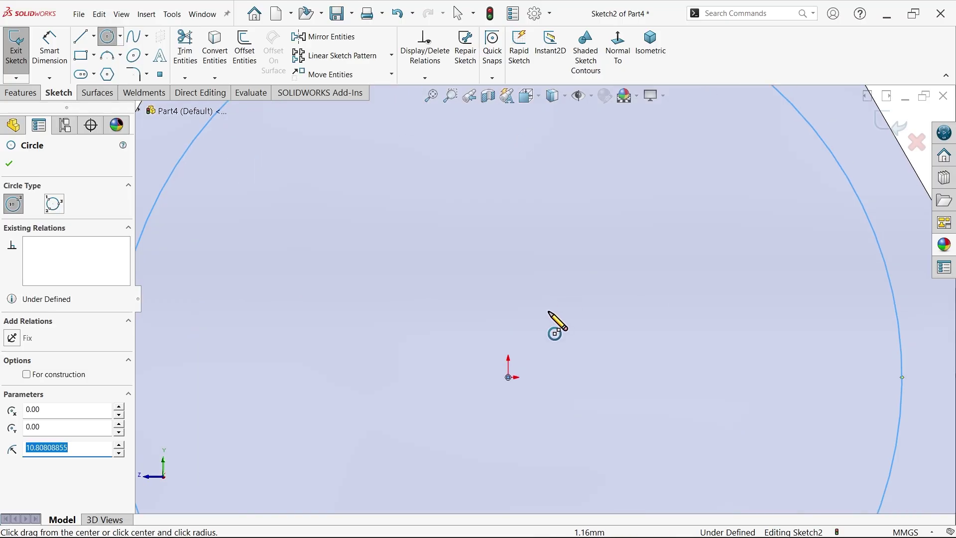
scroll(546, 299, "up", 3)
right_click(306, 173)
left_click(351, 185)
- Dimension the hexagon edge-to-circle distance as 0.5 mm
left_click(49, 48)
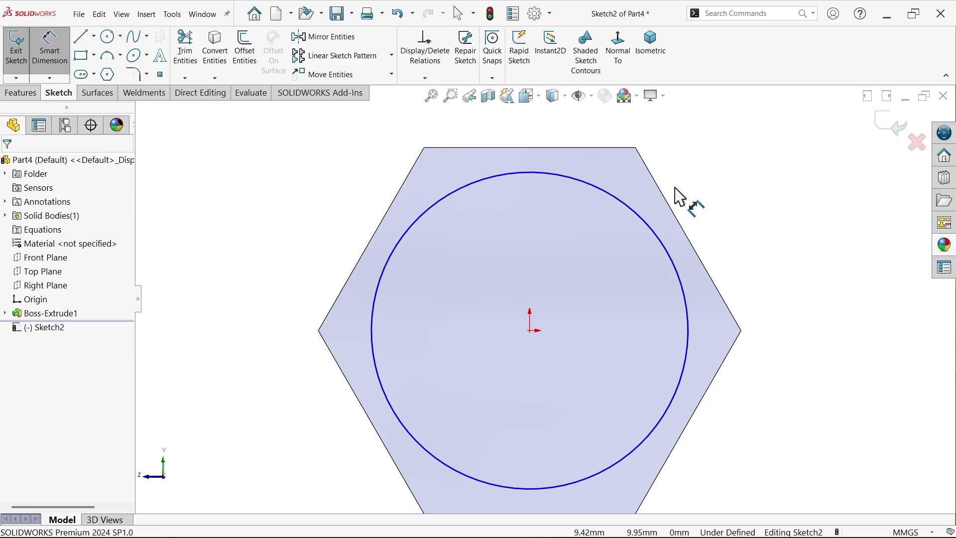
scroll(668, 254, "down", 4)
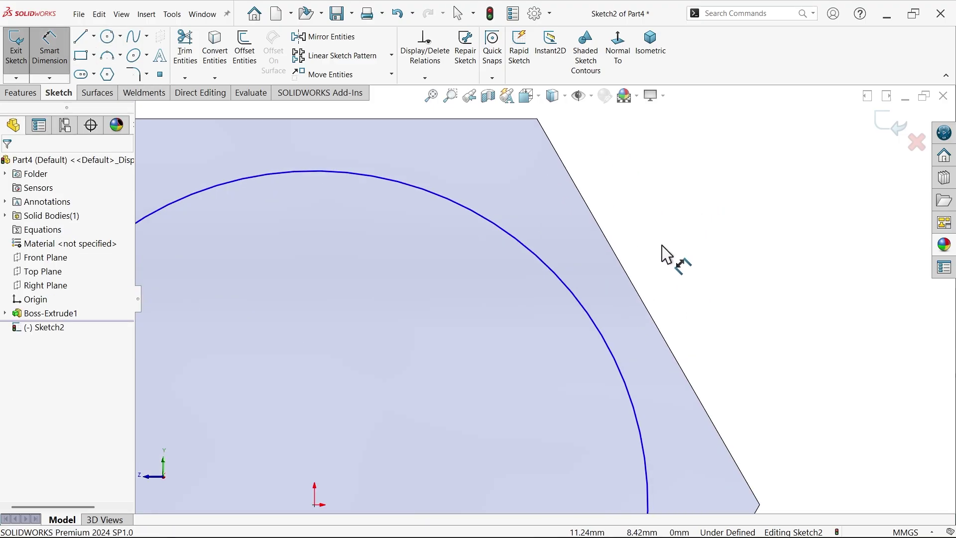
left_click(654, 322)
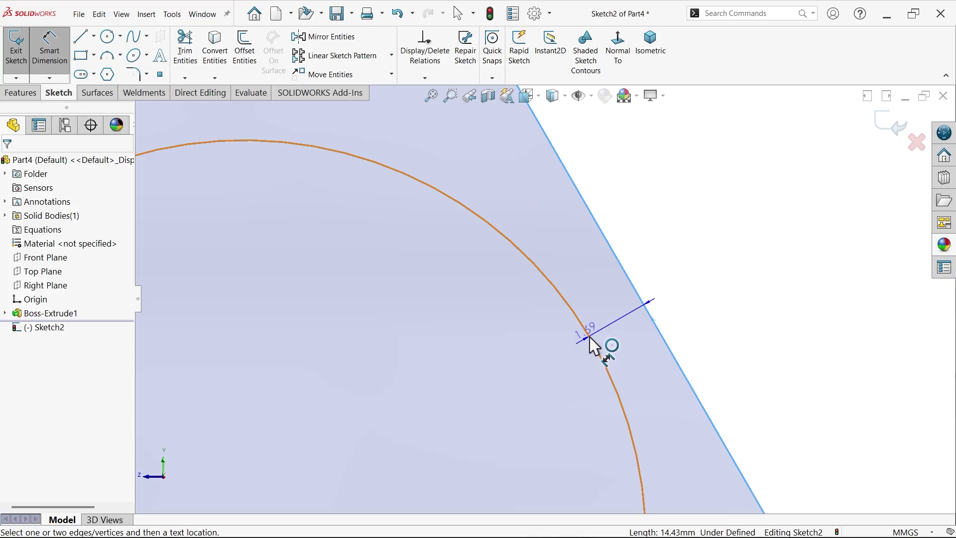
left_click(593, 342)
left_click(634, 330)
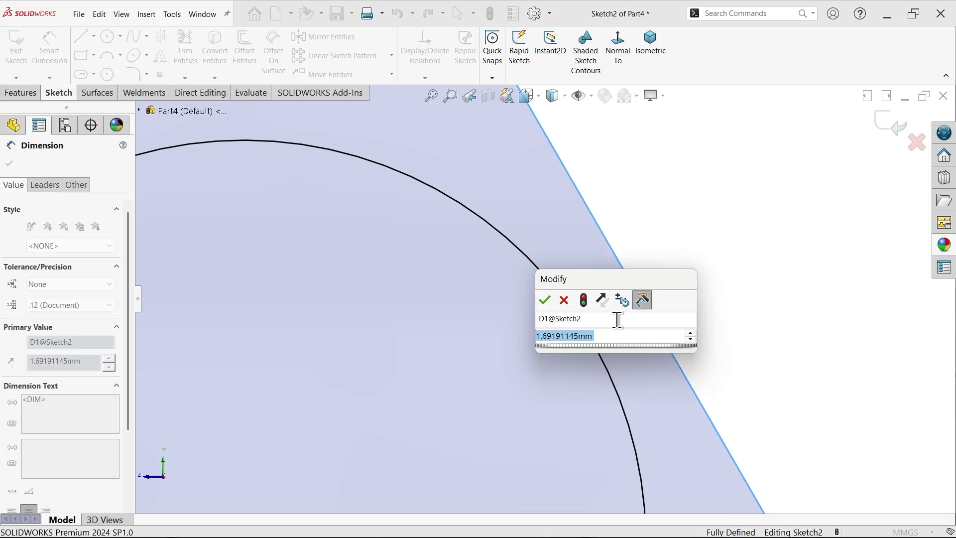
type("1.5")
key("Return")
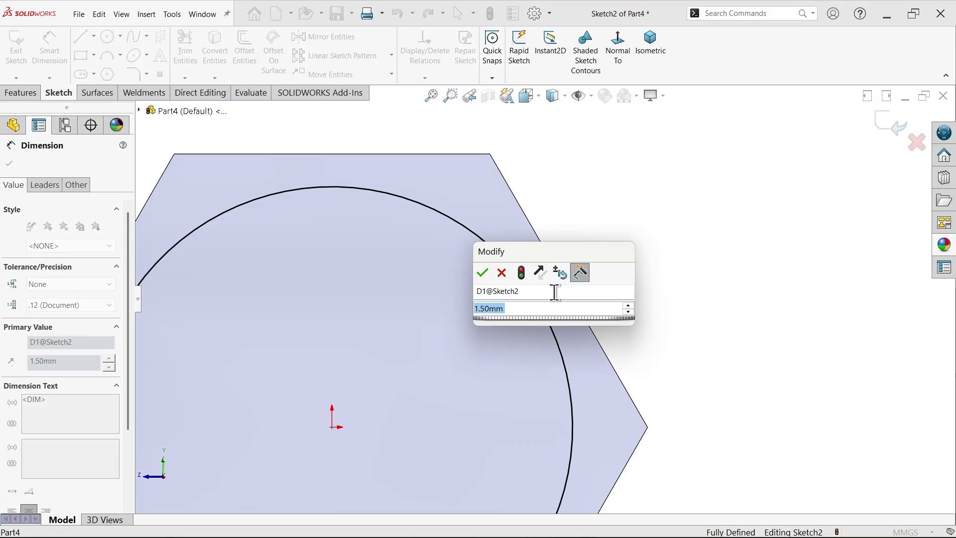
type("0.5")
key("Return")
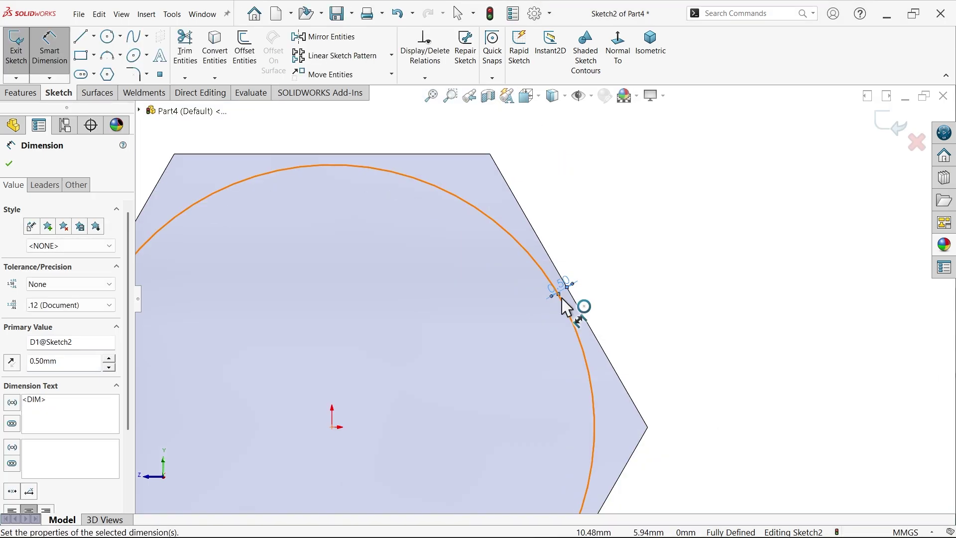
left_click(10, 167)
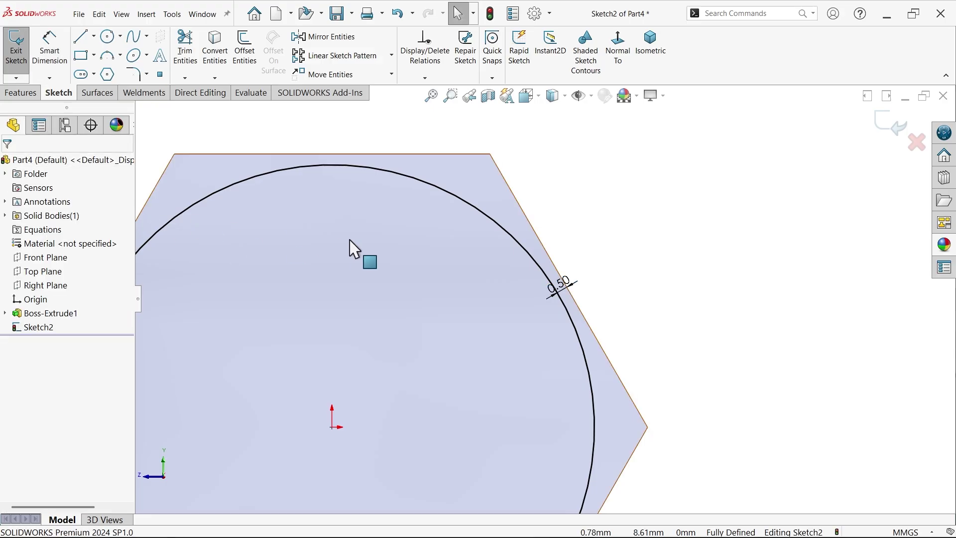
key("f")
left_click(22, 93)
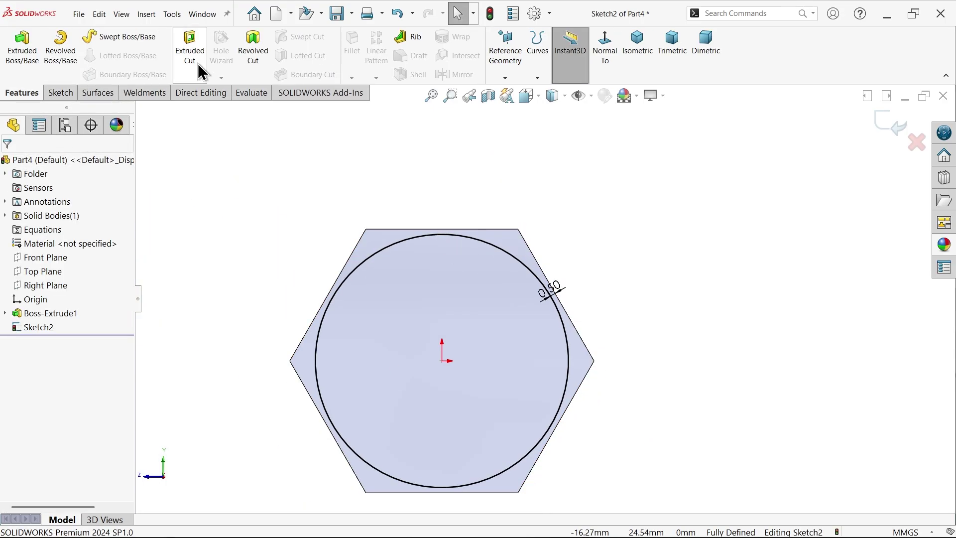
- Create Cut-Extrude1 Through All with flipped side and 45° draft outside the circle
left_click(190, 48)
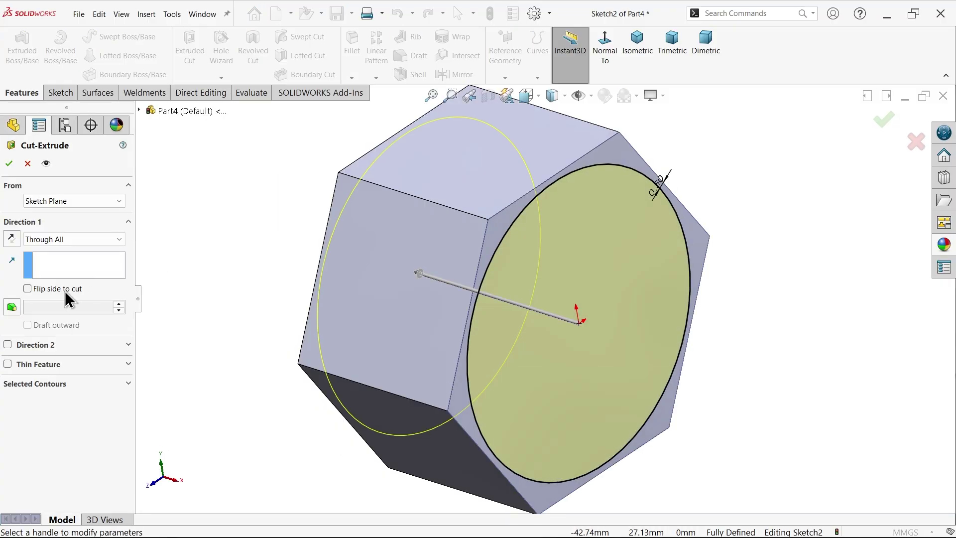
left_click(47, 241)
left_click(55, 260)
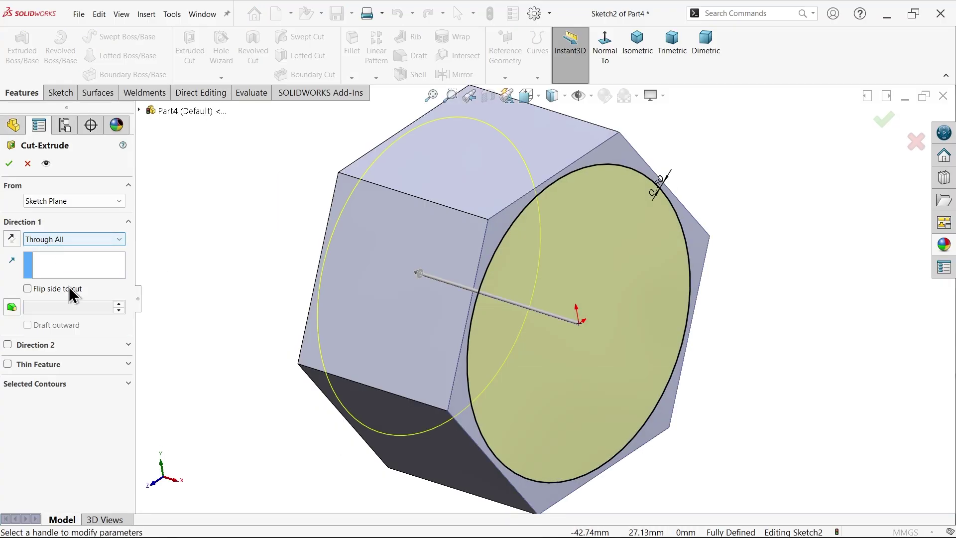
left_click(35, 289)
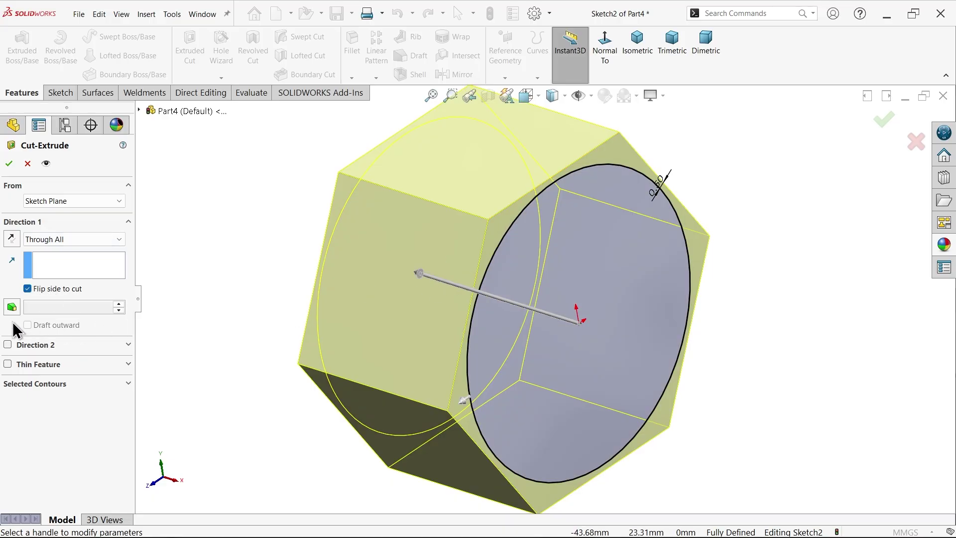
left_click(12, 307)
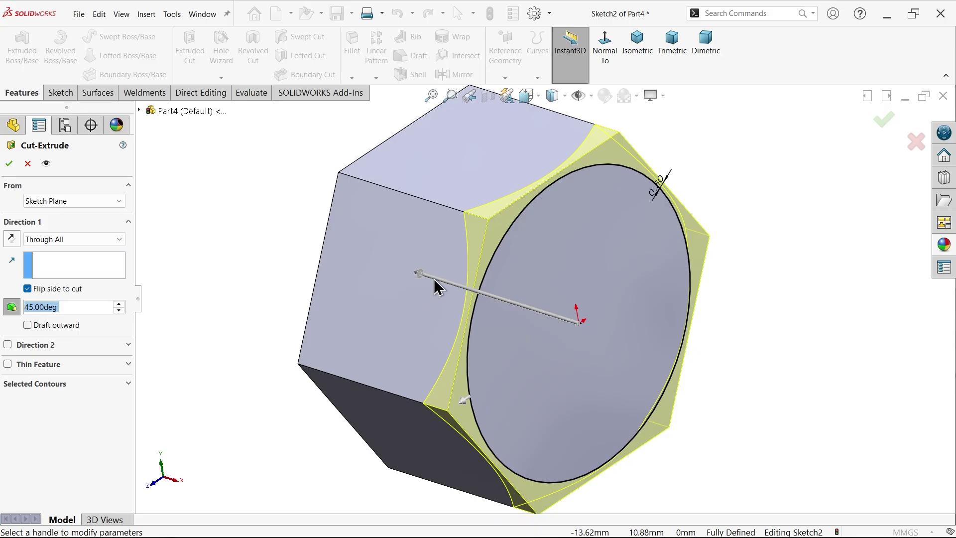
left_click(9, 164)
mouse_move(262, 234)
middle_mouse_down()
mouse_move(235, 182)
mouse_move(201, 153)
mouse_move(227, 195)
mouse_move(254, 200)
mouse_move(264, 220)
middle_mouse_up()
- Mirror Cut-Extrude1 across the Right Plane to chamfer the other hex end
left_click(55, 287)
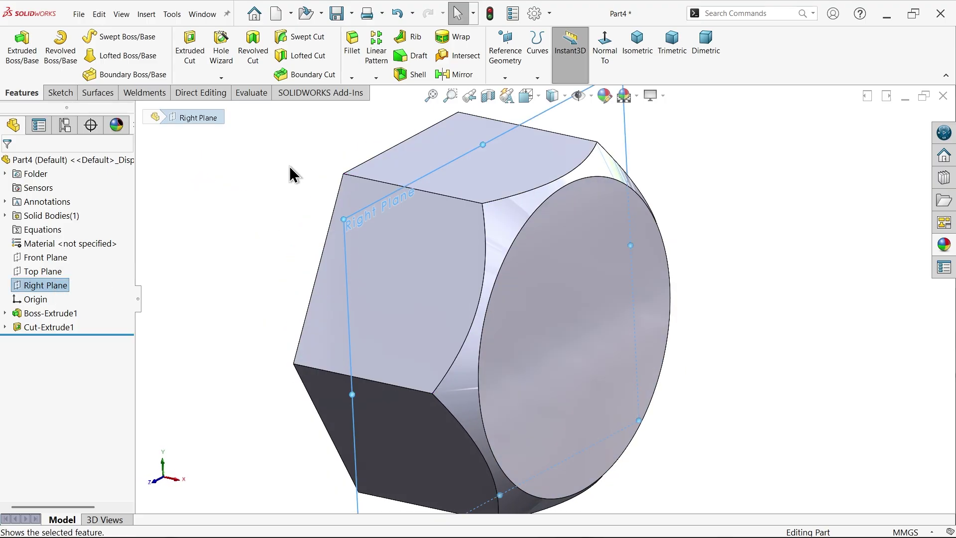
left_click(462, 76)
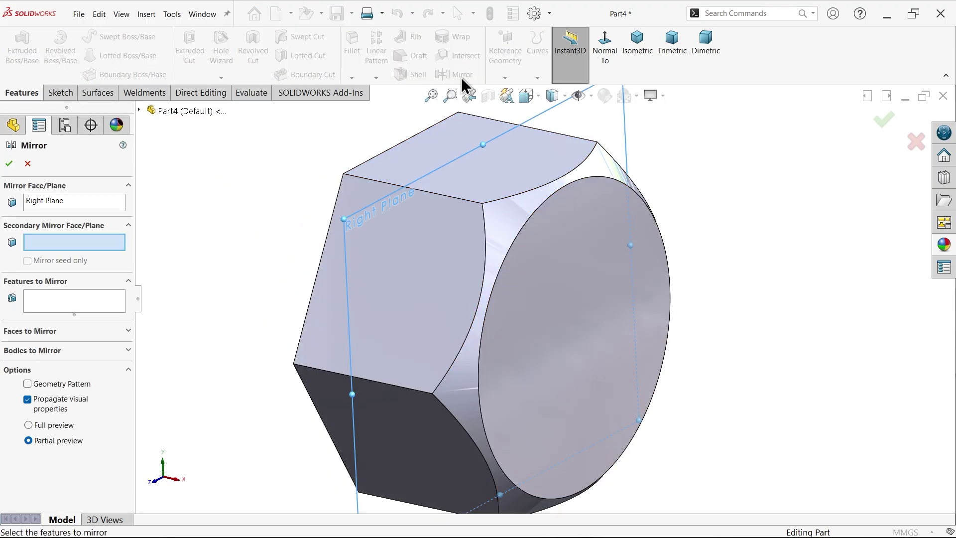
left_click(45, 201)
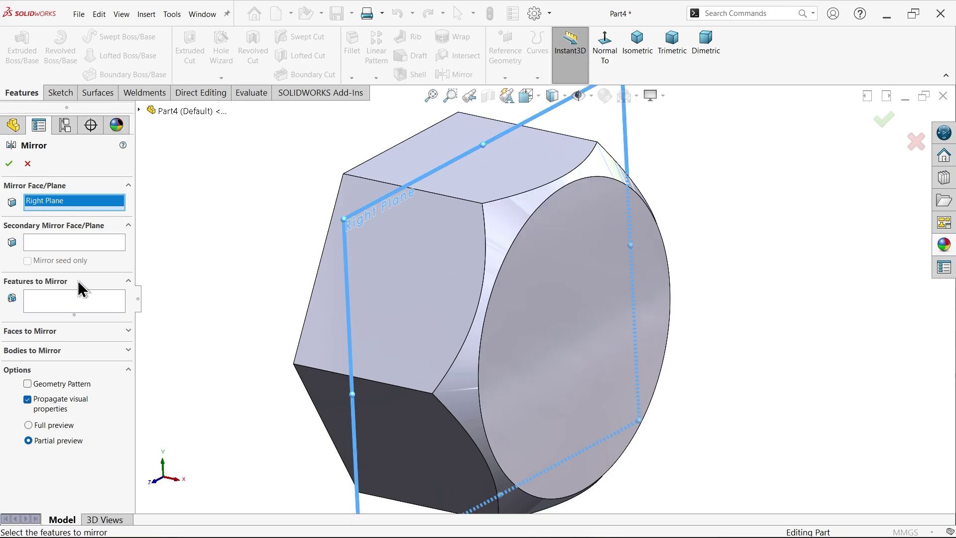
left_click(47, 306)
left_click(514, 217)
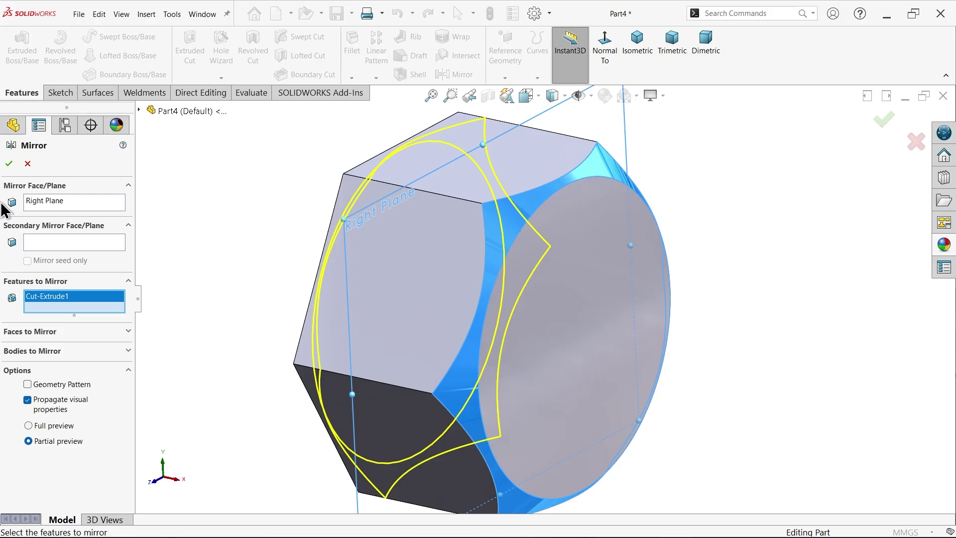
left_click(10, 164)
middle_click_drag(295, 232, 375, 266)
- Sketch an origin-centred circle on the round end face and dimension it Ø20
left_click(277, 253)
left_click(321, 225)
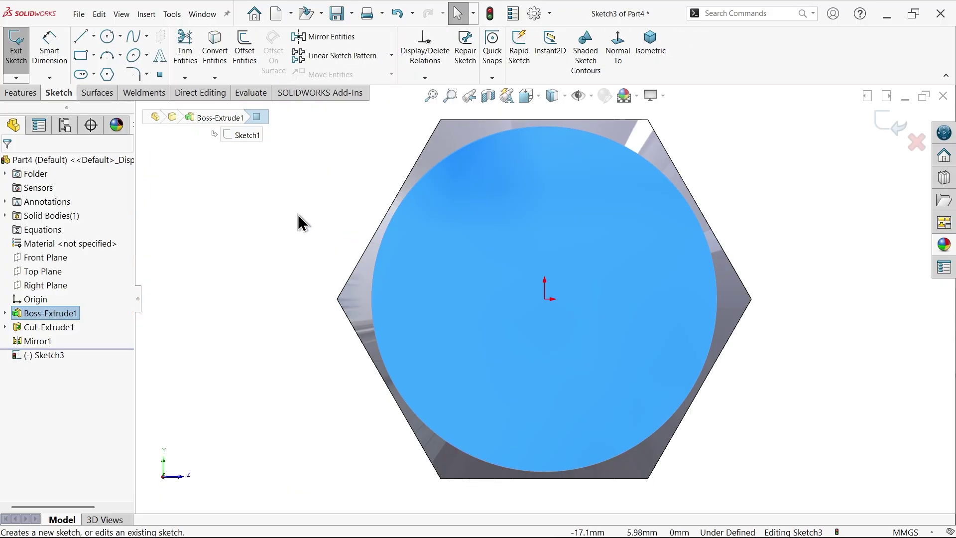
left_click(107, 36)
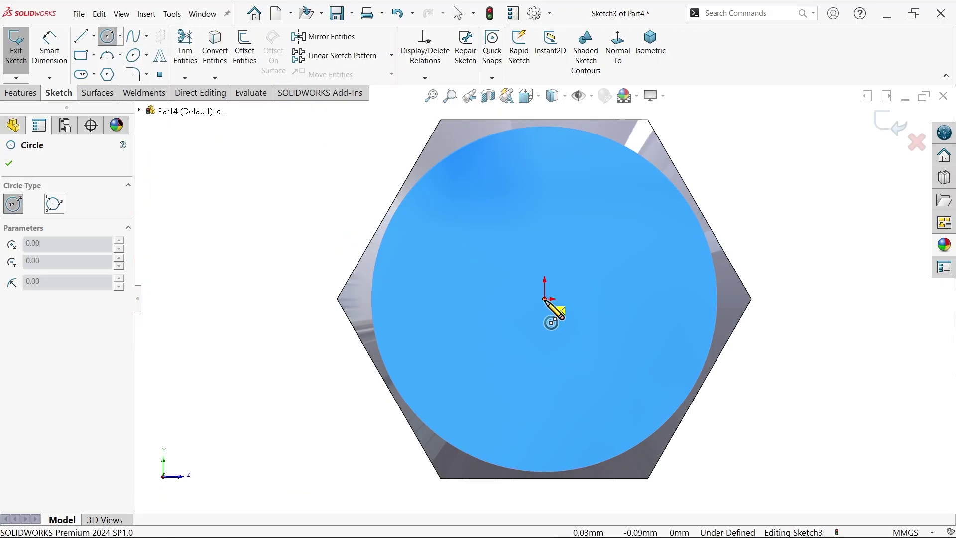
left_click(545, 299)
left_click(439, 255)
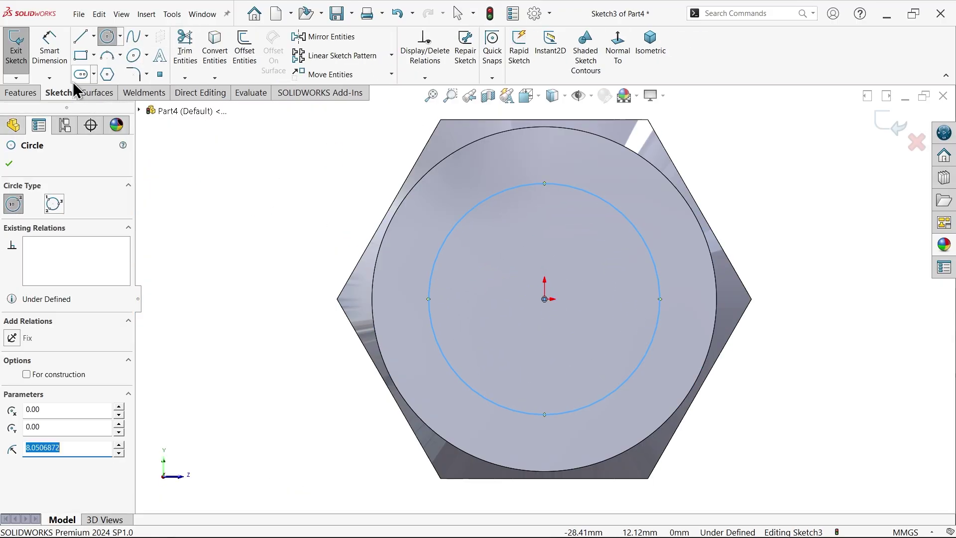
left_click(49, 50)
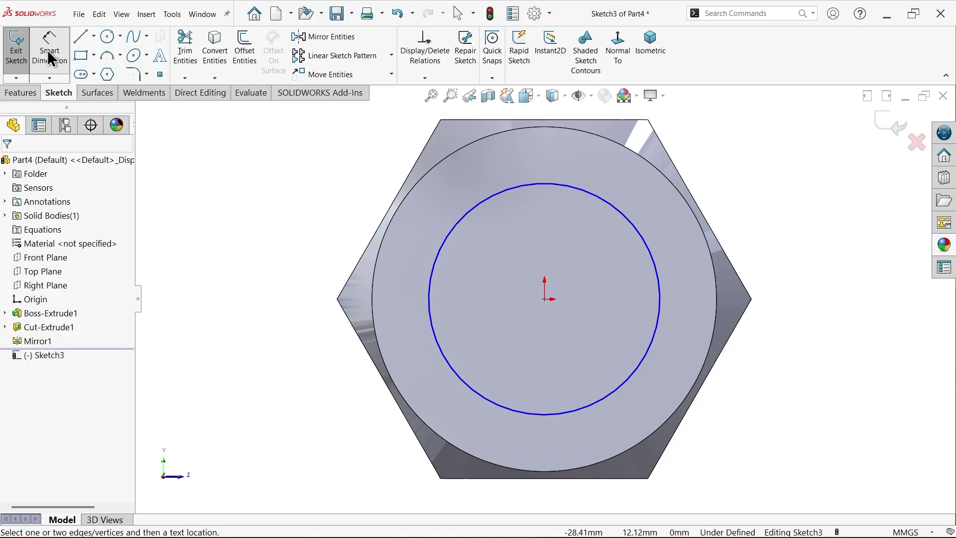
left_click(432, 319)
left_click(277, 289)
type("20")
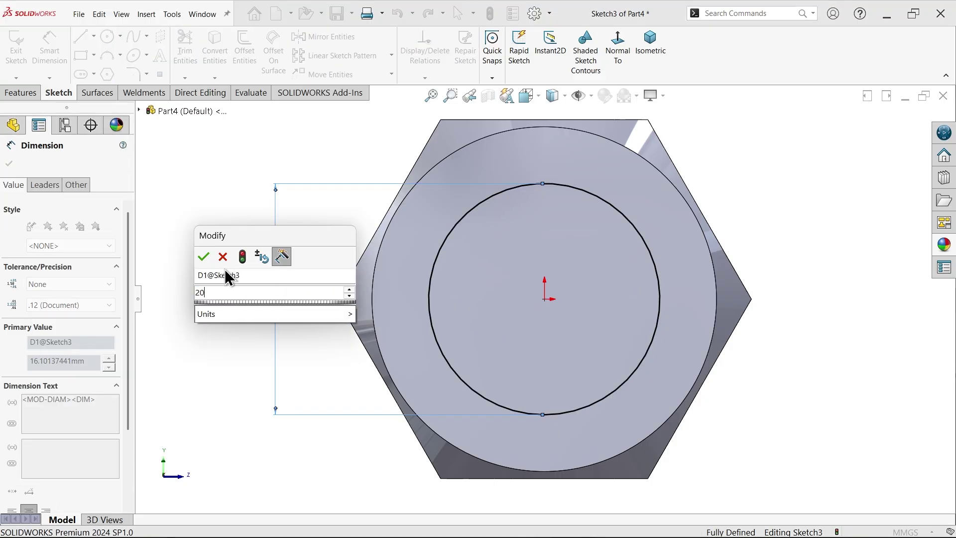
left_click(204, 258)
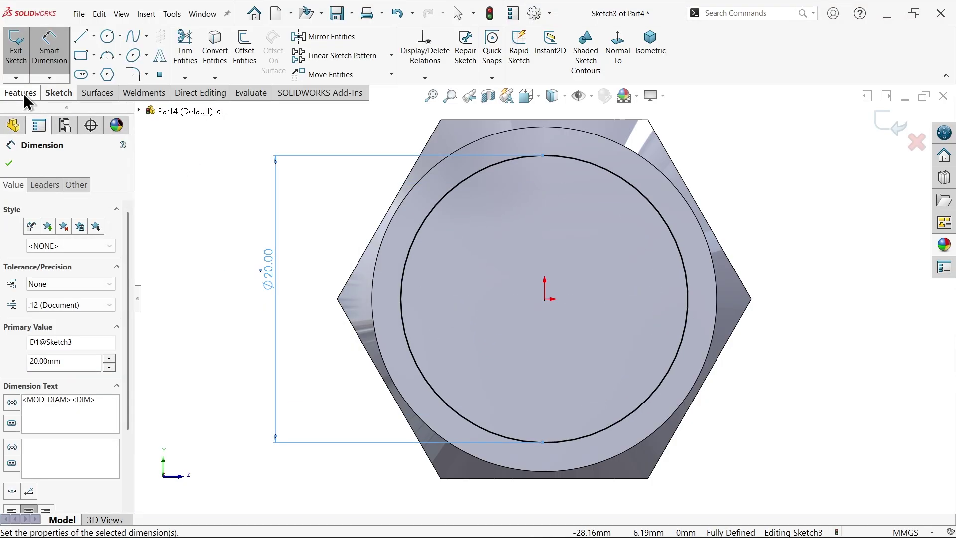
- Extrude the Ø20 circle Blind 35 mm as Boss-Extrude2 in isometric view
left_click(21, 93)
left_click(22, 49)
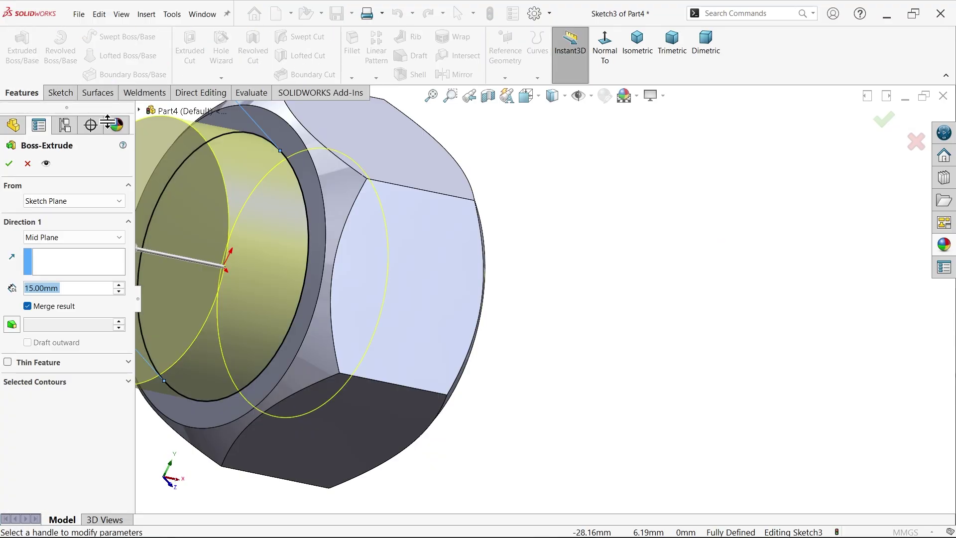
left_click(635, 49)
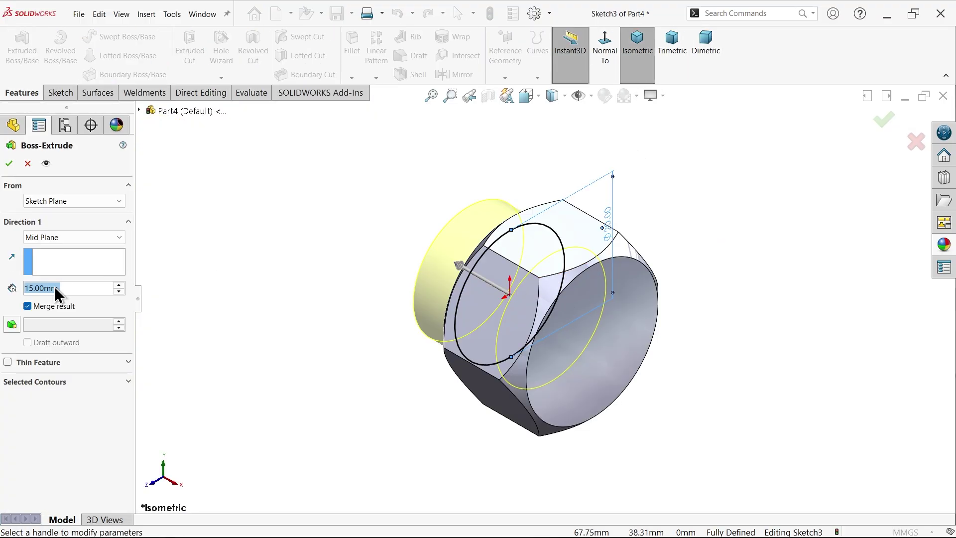
type("35")
key("Return")
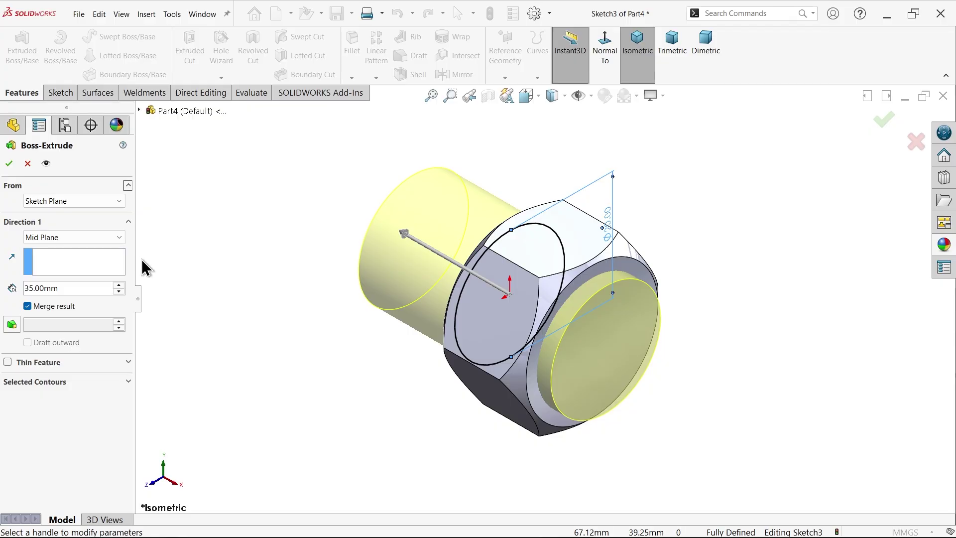
left_click(49, 237)
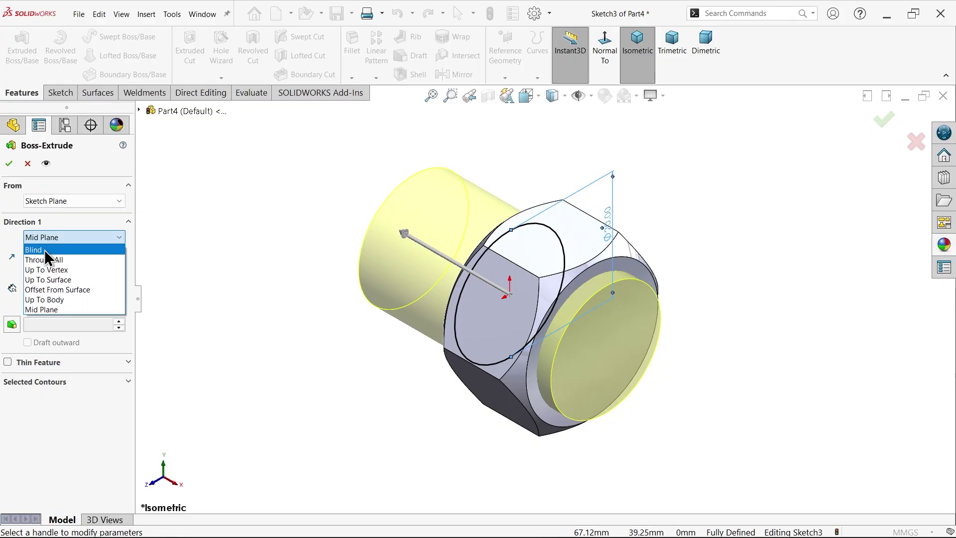
left_click(48, 251)
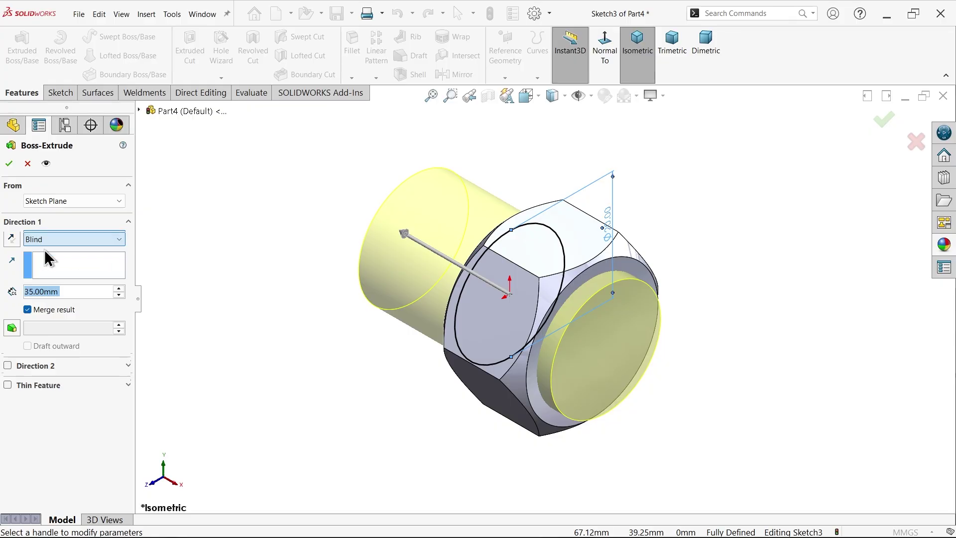
left_click(10, 165)
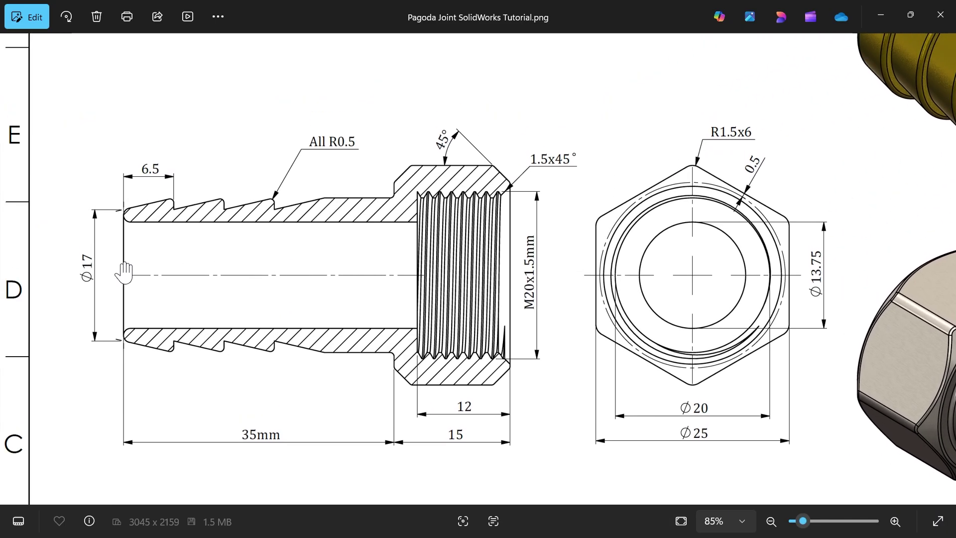
- Zoom and pan the reference drawing across the thread, barb and hex views, then fit the sheet
scroll(125, 272, "up", 3)
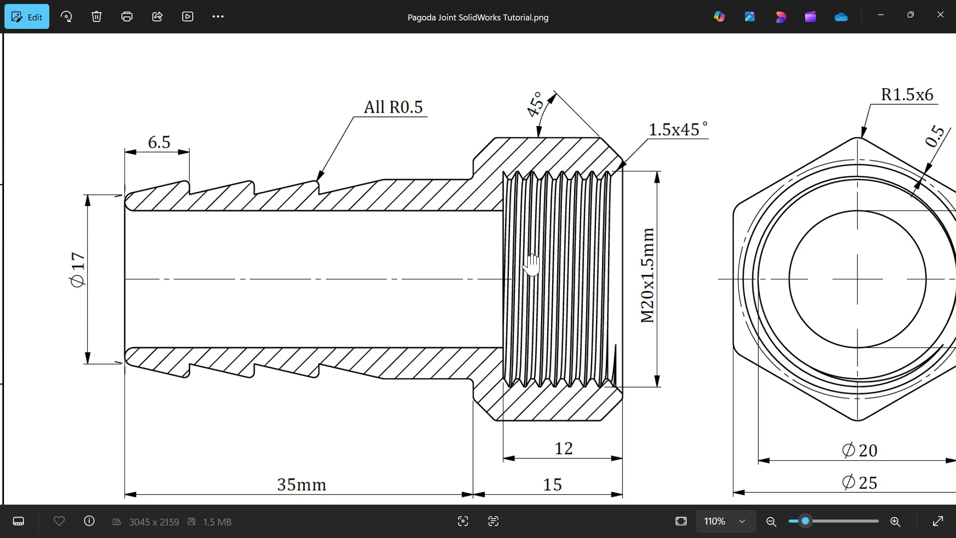
scroll(531, 264, "down", 3)
scroll(497, 224, "up", 3)
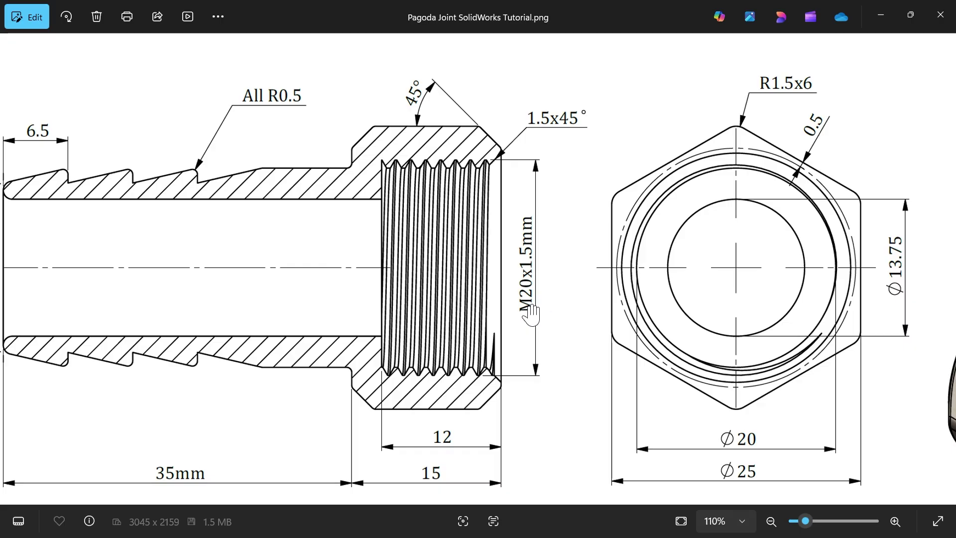
scroll(508, 257, "down", 2)
scroll(220, 207, "up", 2)
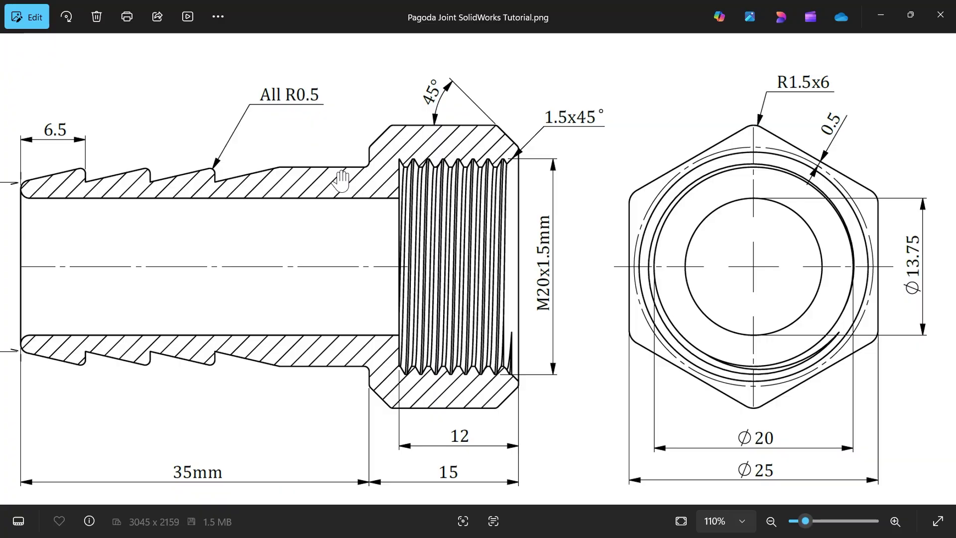
left_click_drag(604, 210, 591, 262)
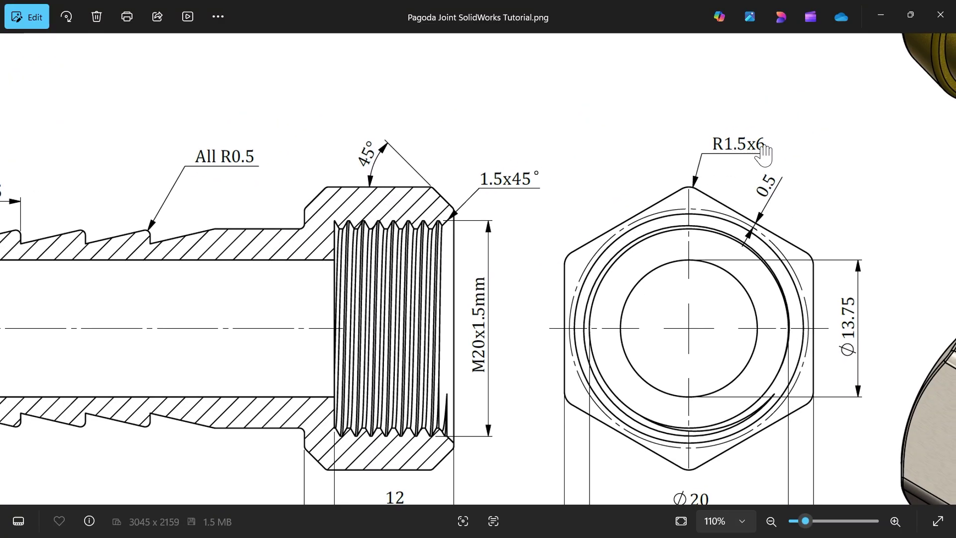
scroll(538, 282, "down", 1)
left_click_drag(538, 282, 538, 260)
scroll(538, 261, "down", 3)
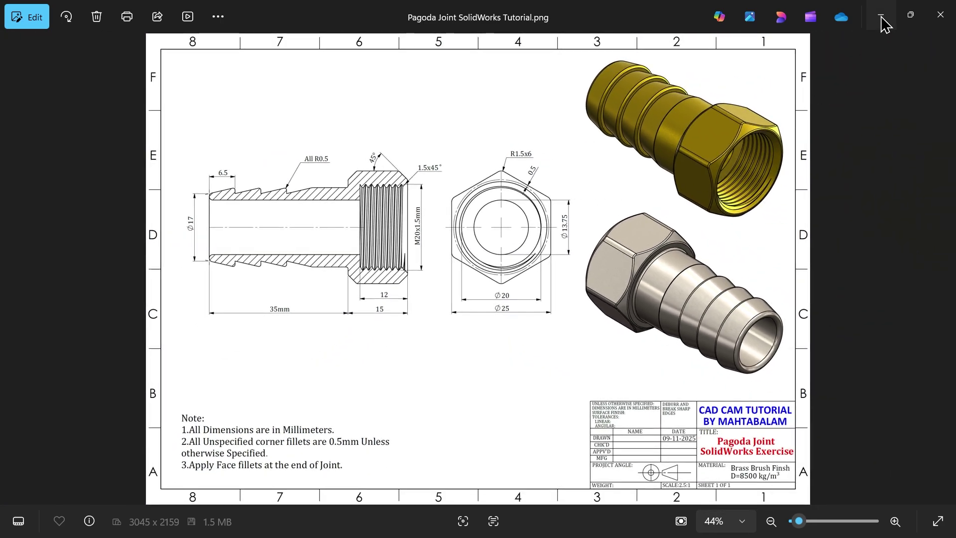
- On the hex's opposite round end face, sketch an origin-centred Ø20 circle
left_click(882, 15)
scroll(585, 314, "down", 2)
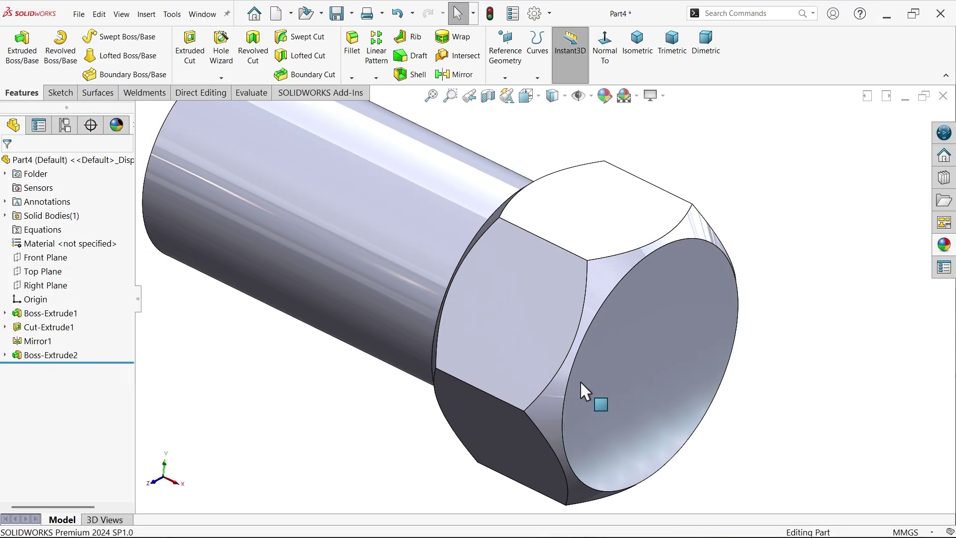
left_click(637, 350)
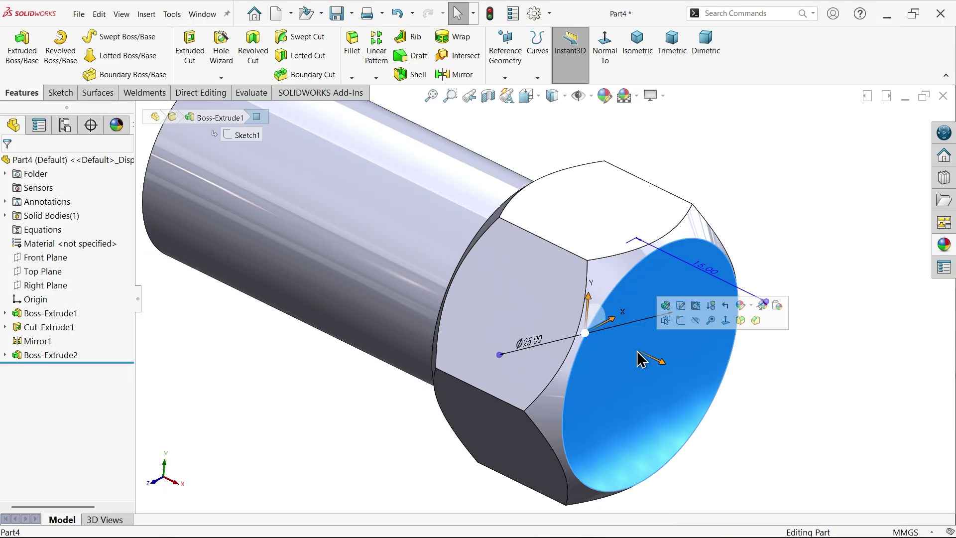
left_click(681, 321)
left_click(107, 36)
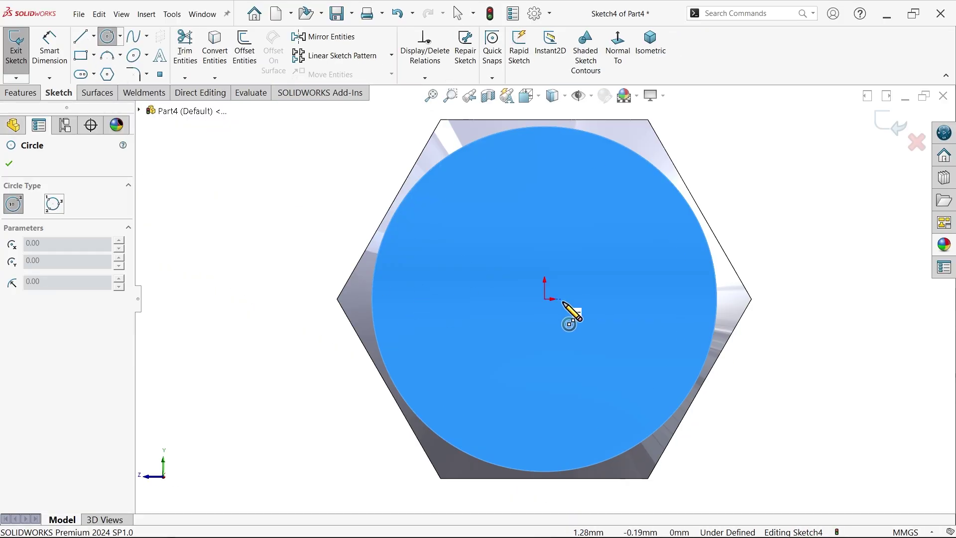
left_click_drag(545, 299, 575, 188)
left_click(52, 54)
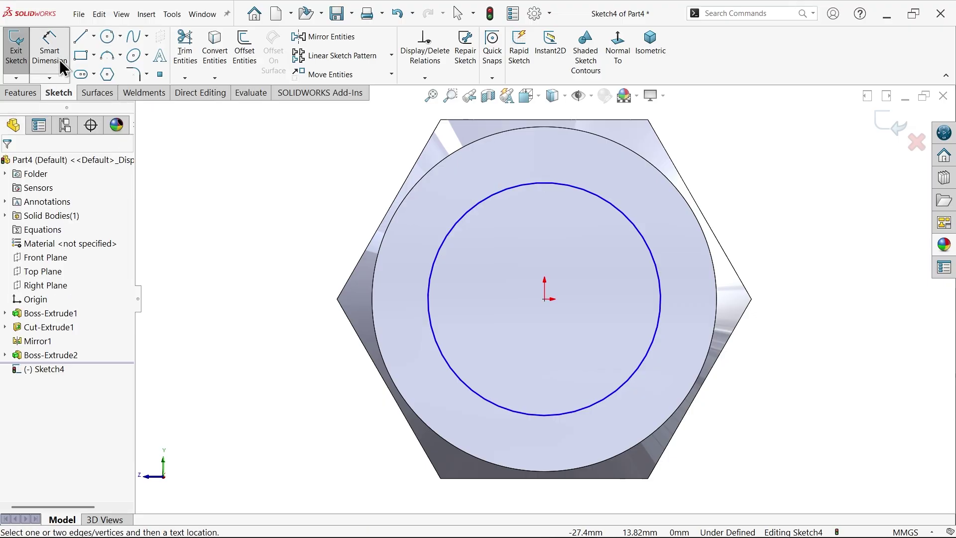
left_click(429, 313)
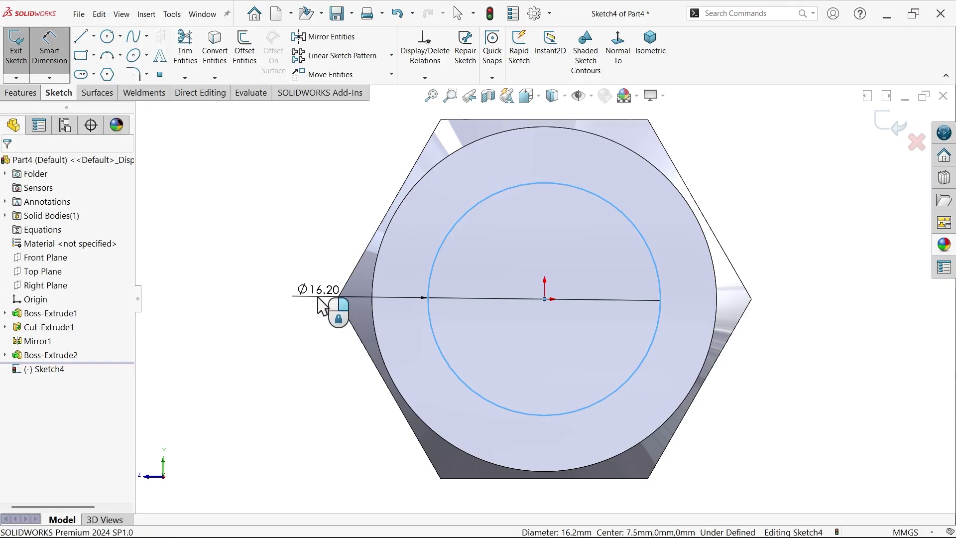
left_click(321, 301)
type("20")
key("Return")
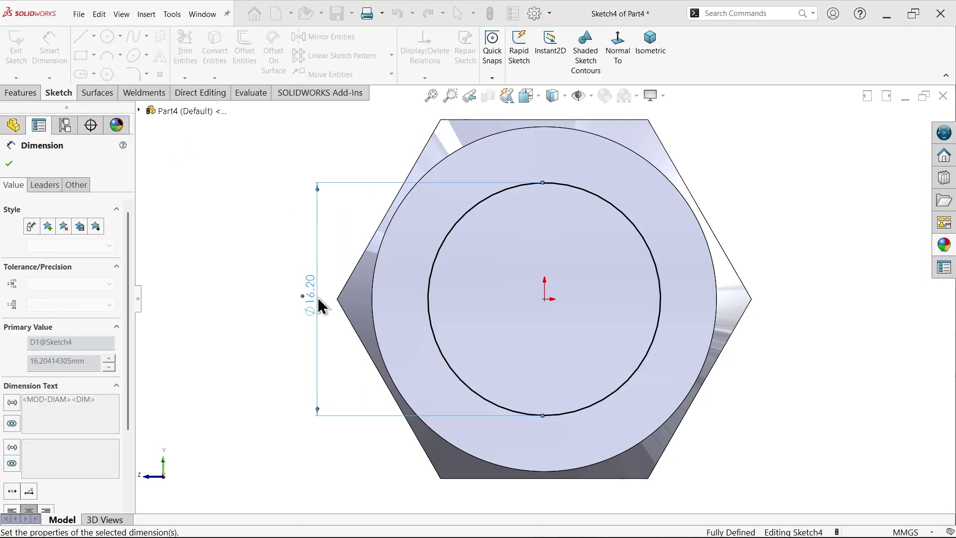
left_click(20, 93)
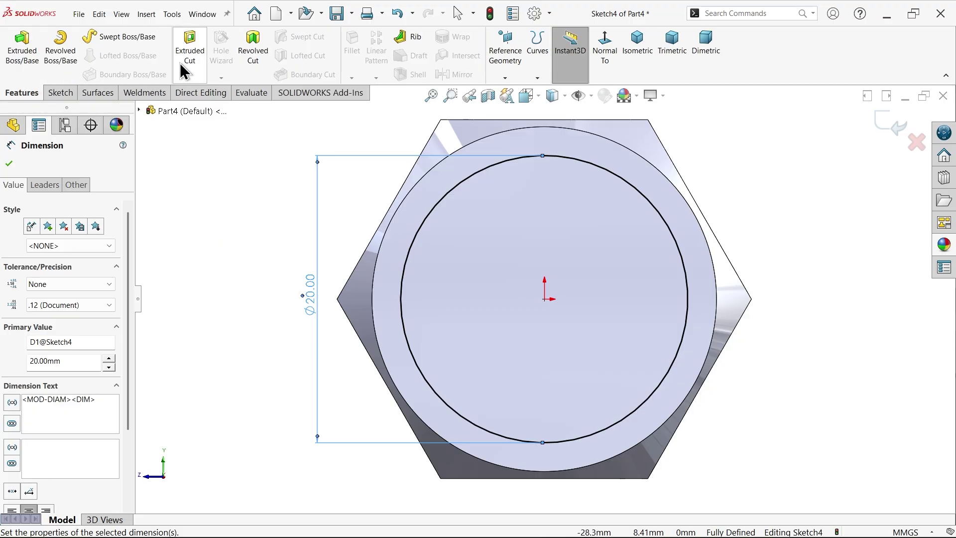
- Cut the Ø20 circle Blind 12 mm deep as Cut-Extrude2 and inspect the bore
left_click(190, 48)
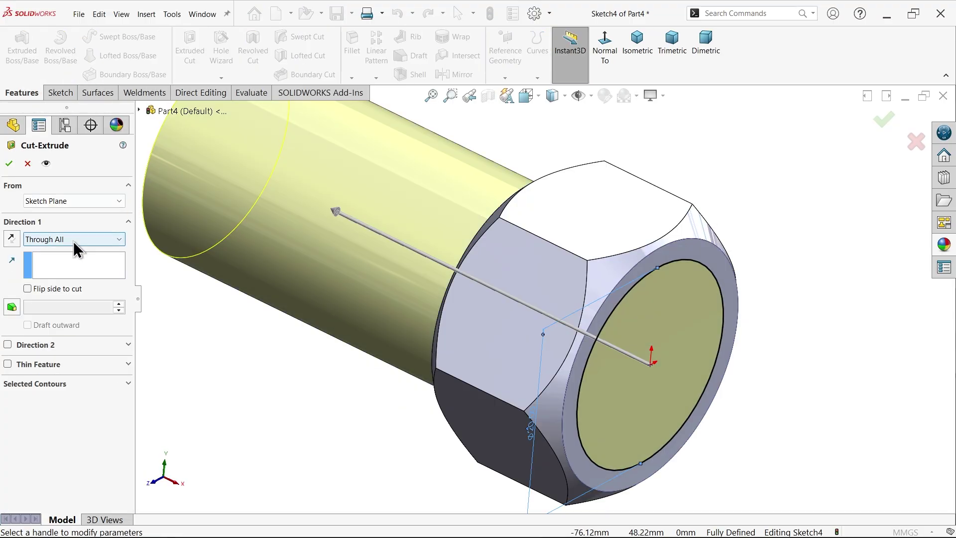
left_click(57, 240)
left_click(33, 252)
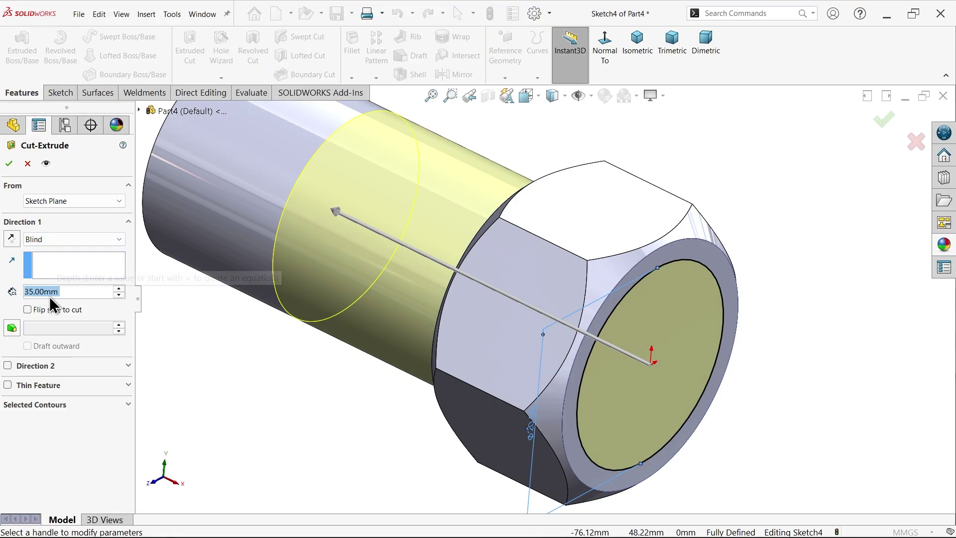
type("12")
key("Return")
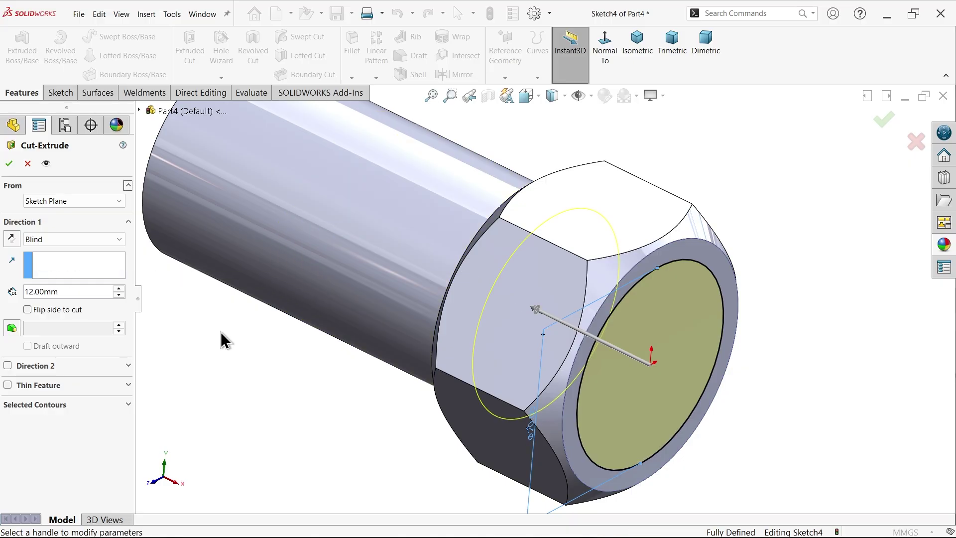
left_click(10, 164)
middle_click_drag(286, 375, 328, 318)
scroll(349, 338, "up", 3)
middle_click_drag(363, 349, 349, 234)
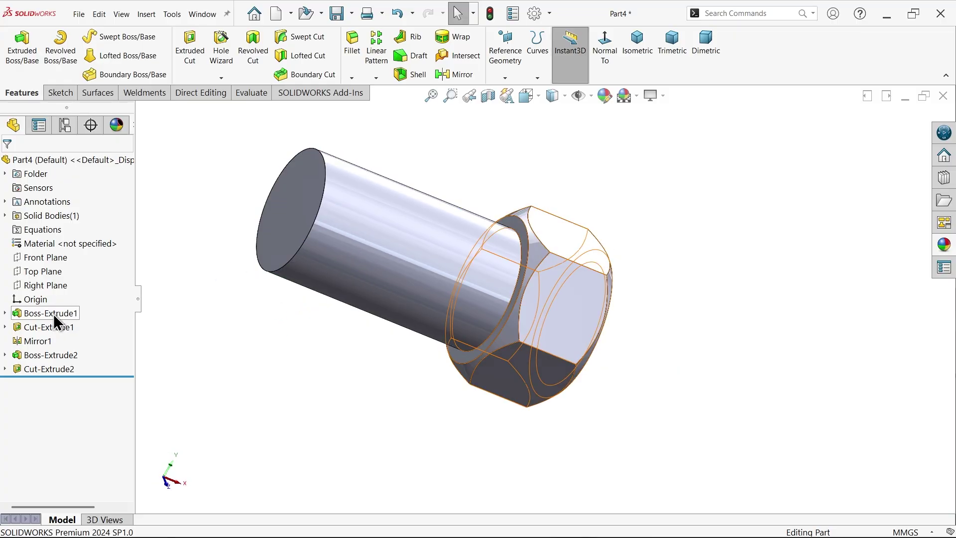
- Start a Front Plane sketch and draw a horizontal construction centreline along the part
left_click(55, 257)
left_click(62, 241)
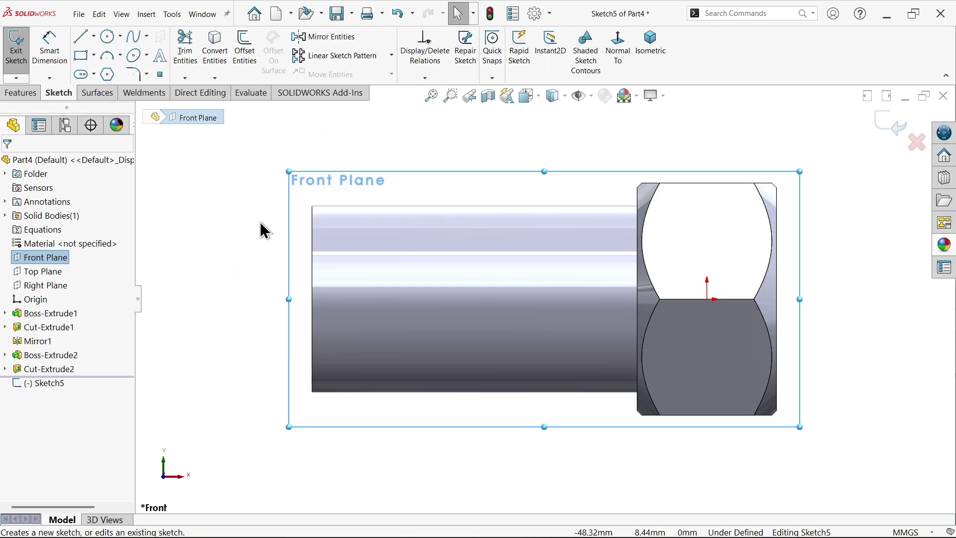
left_click(84, 38)
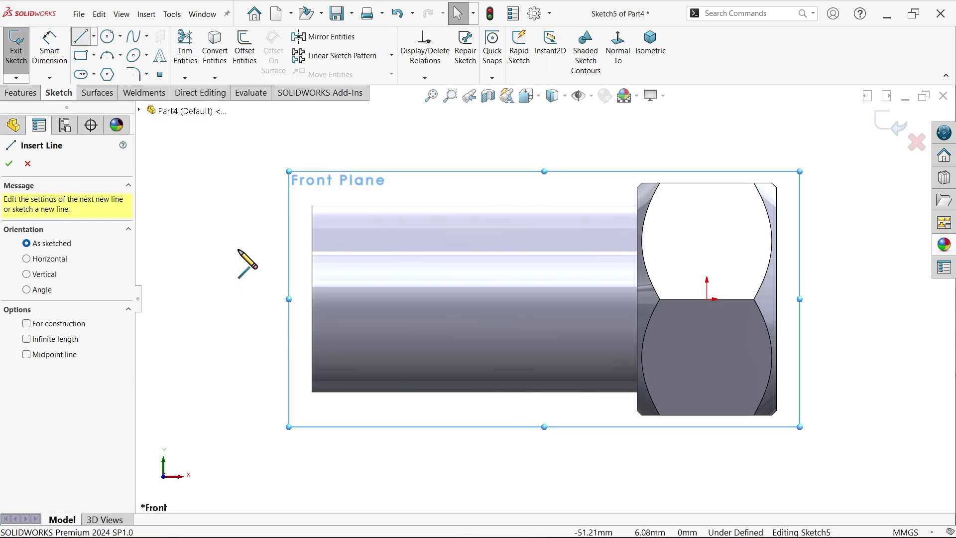
left_click(311, 299)
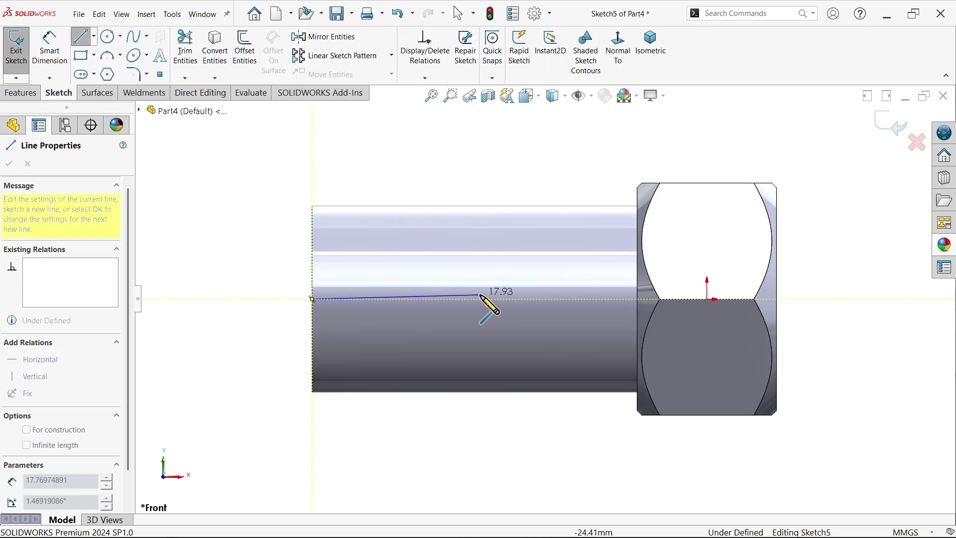
left_click(582, 298)
right_click(582, 255)
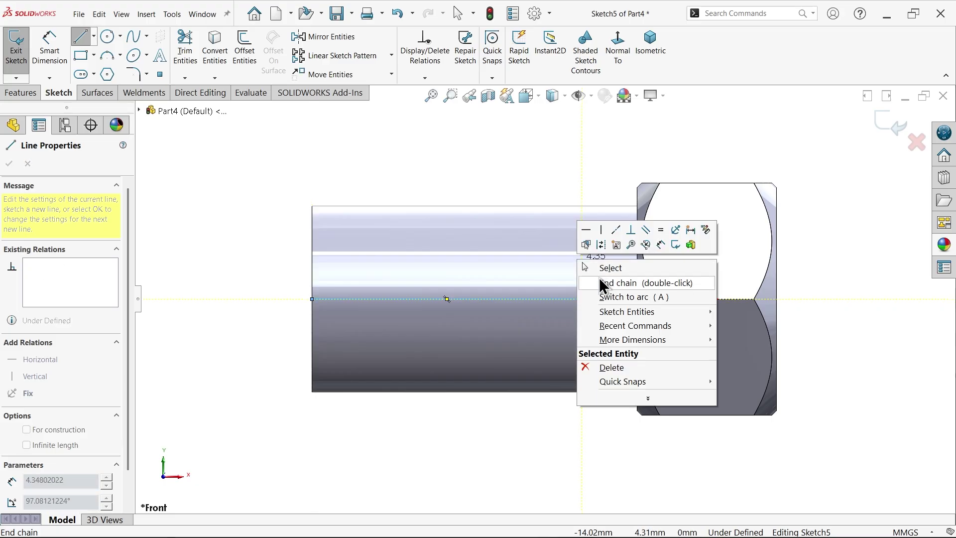
left_click(612, 269)
left_click(529, 298)
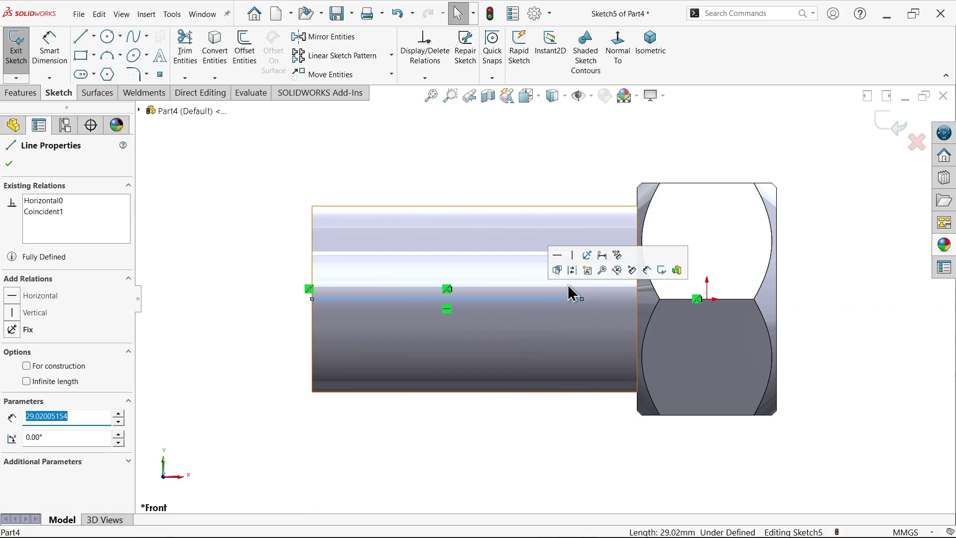
left_click(571, 271)
scroll(394, 244, "down", 2)
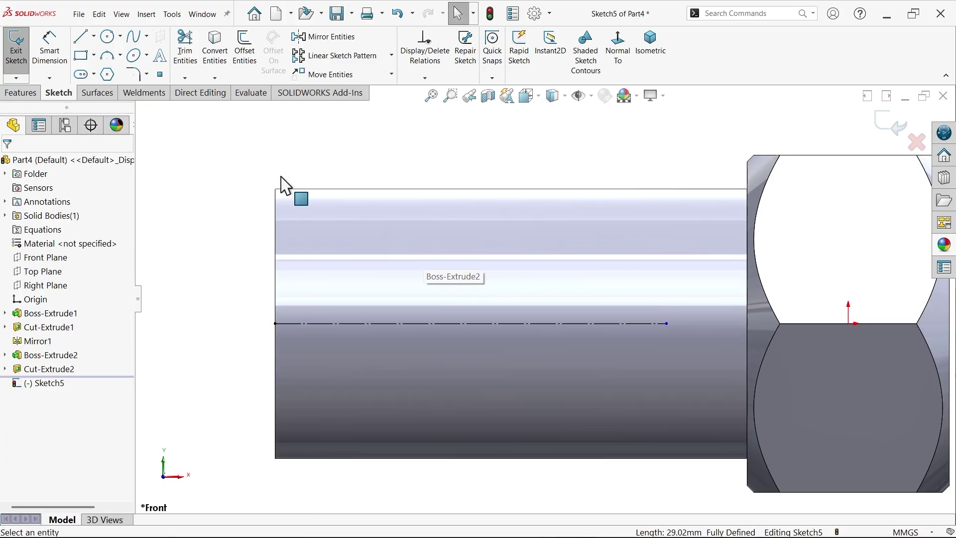
- Draw a closed triangular barb profile at the shaft's left end
left_click(81, 37)
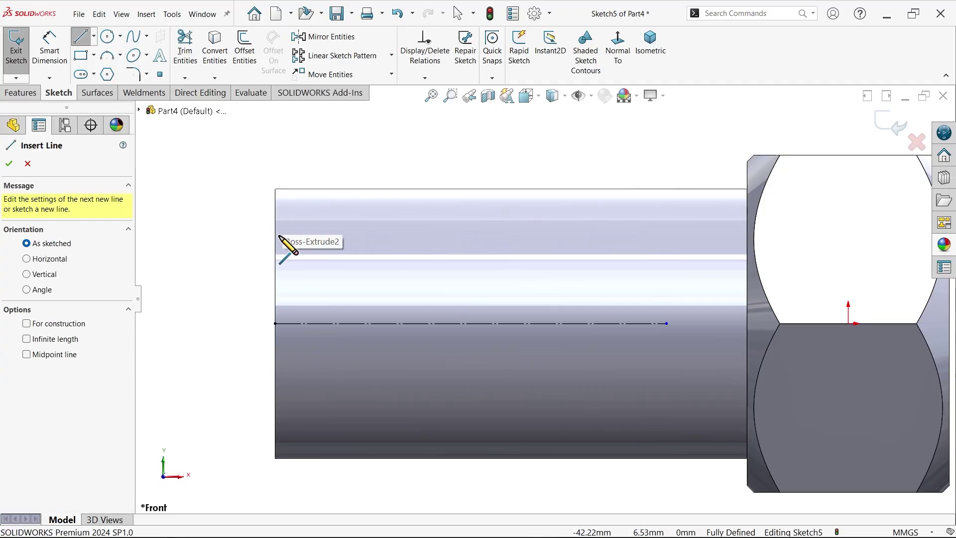
left_click_drag(275, 235, 275, 192)
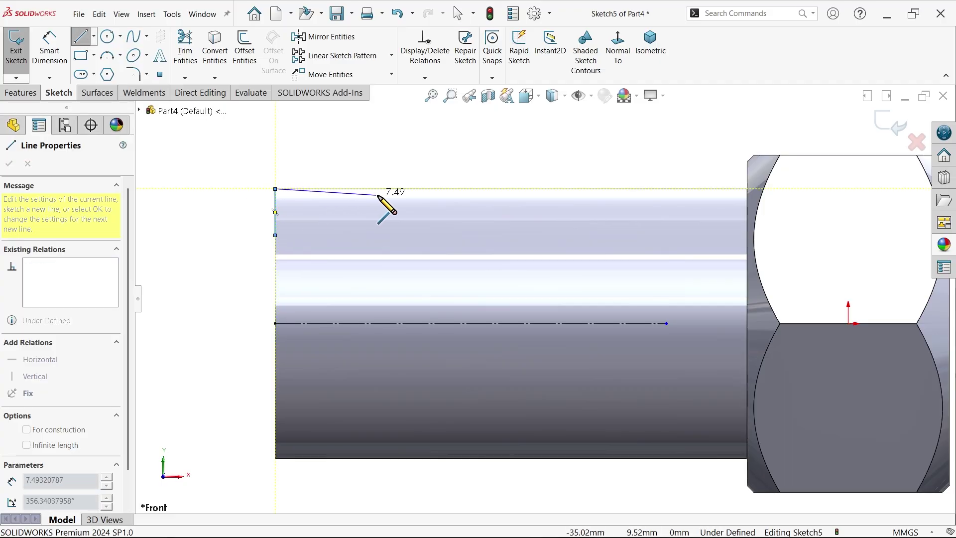
left_click(396, 189)
left_click(276, 235)
right_click(216, 205)
left_click(250, 200)
- Dimension the barb's top edge to 6.5 mm and its diameter about the centreline to 17 mm
left_click(50, 49)
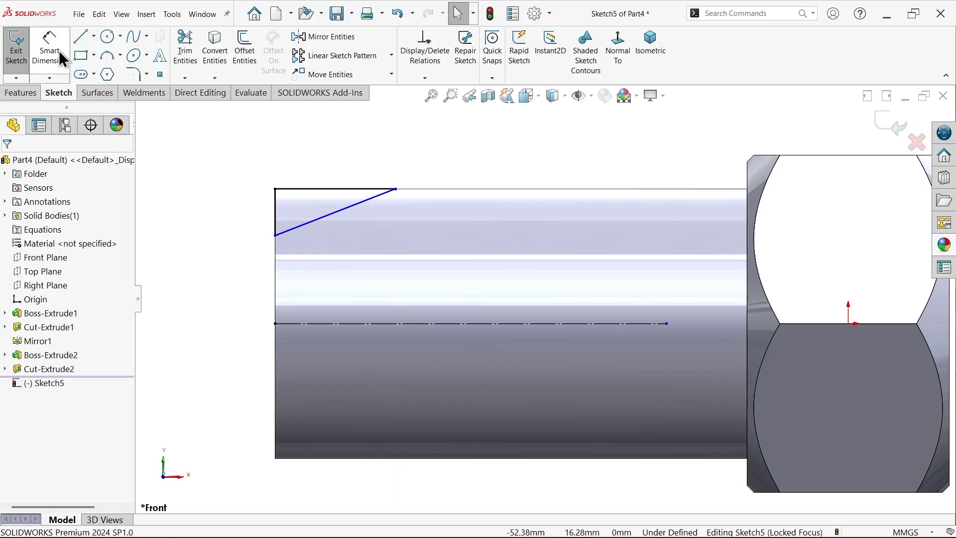
left_click(324, 189)
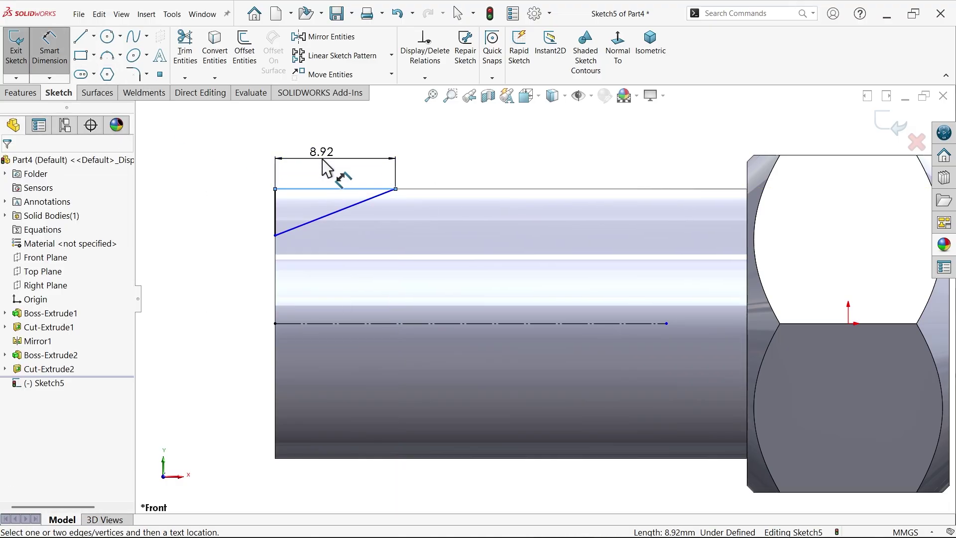
left_click(321, 157)
type("6.5")
key("Return")
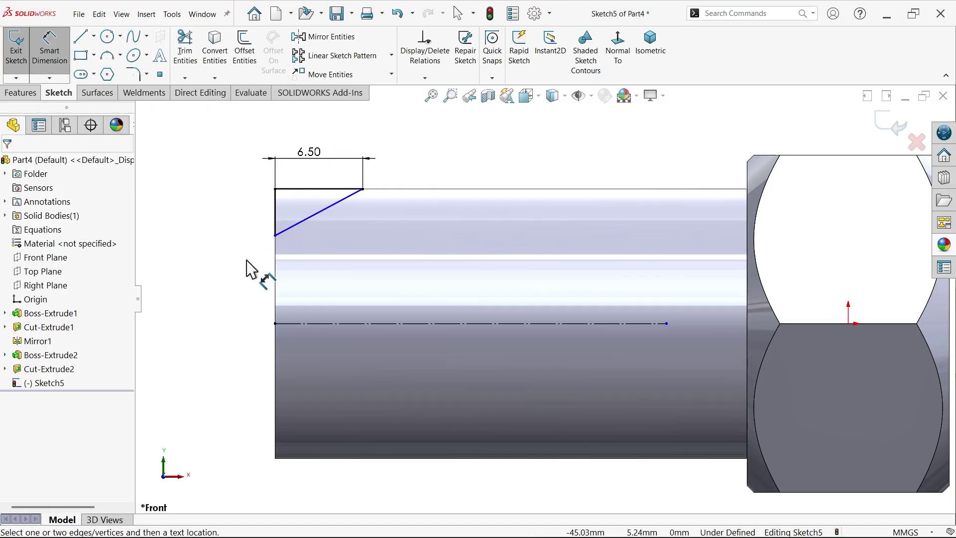
scroll(279, 294, "down", 2)
left_click(282, 192)
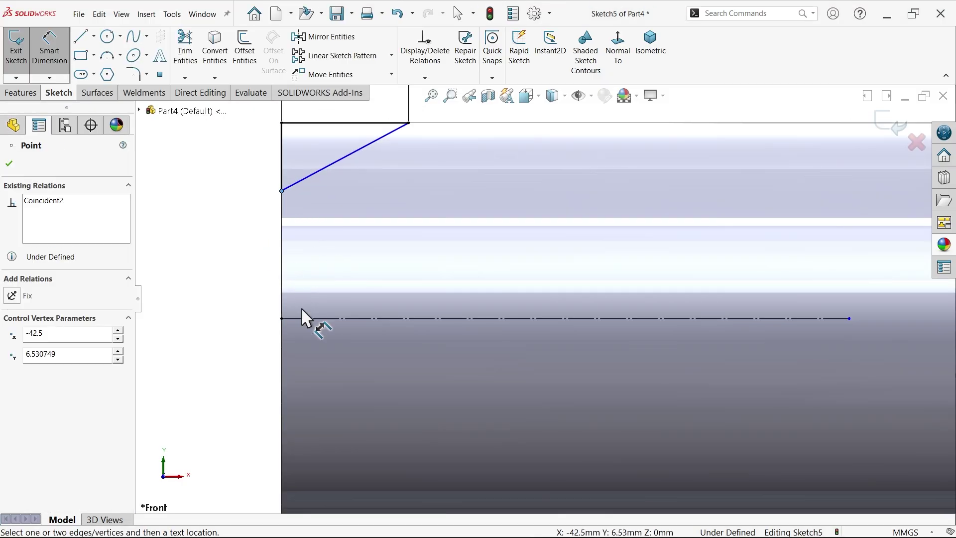
left_click(304, 319)
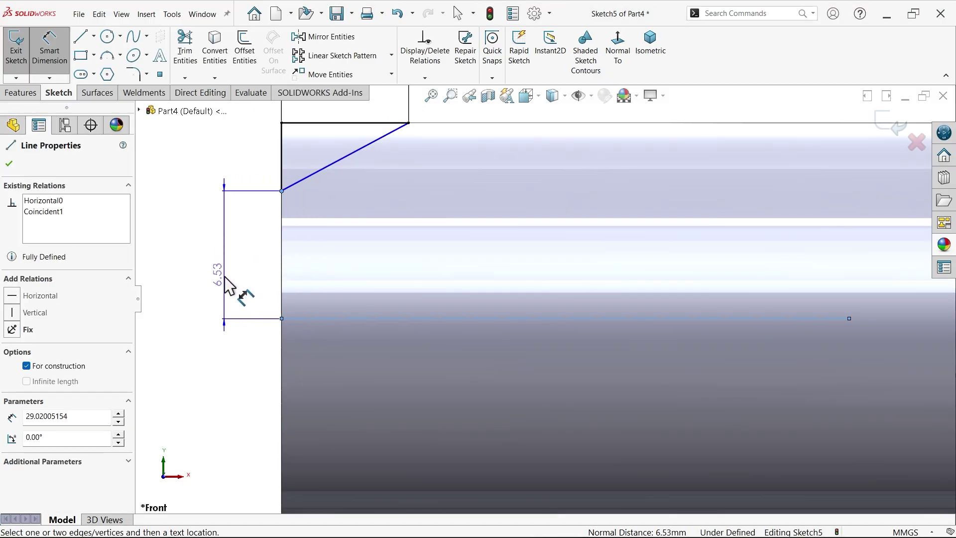
left_click(203, 336)
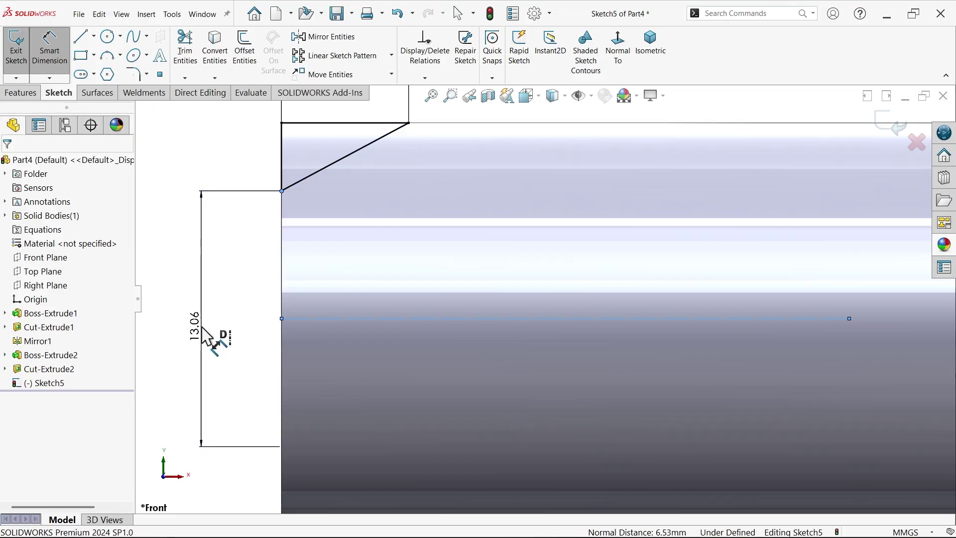
type("17")
key("Return")
key("z")
scroll(662, 292, "down", 2)
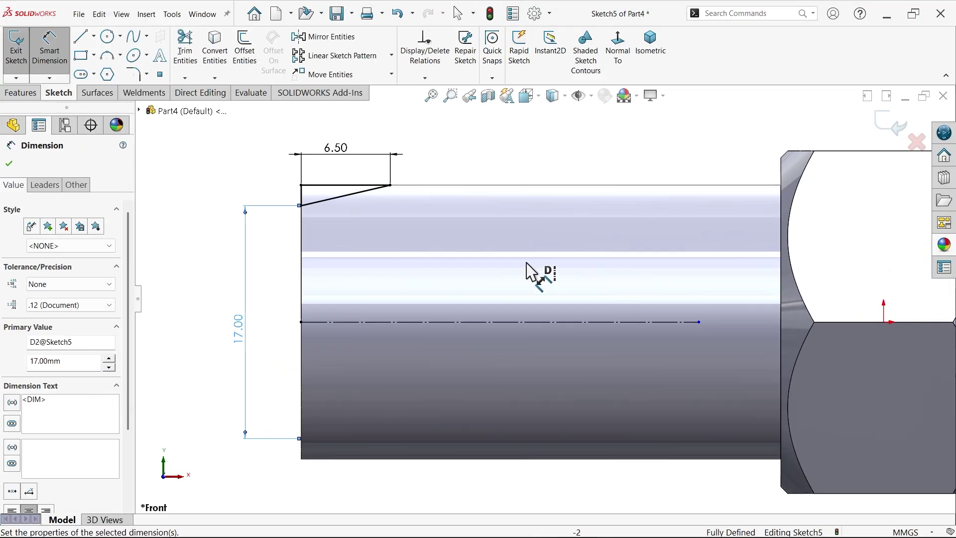
- Revolve-cut the triangular profile 360° about the centreline to taper the shank tip
left_click(10, 164)
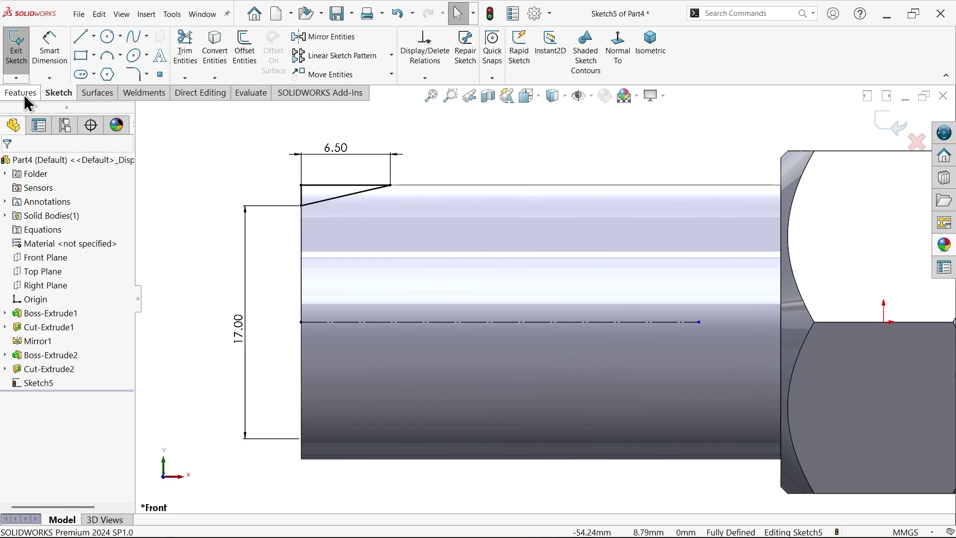
left_click(22, 94)
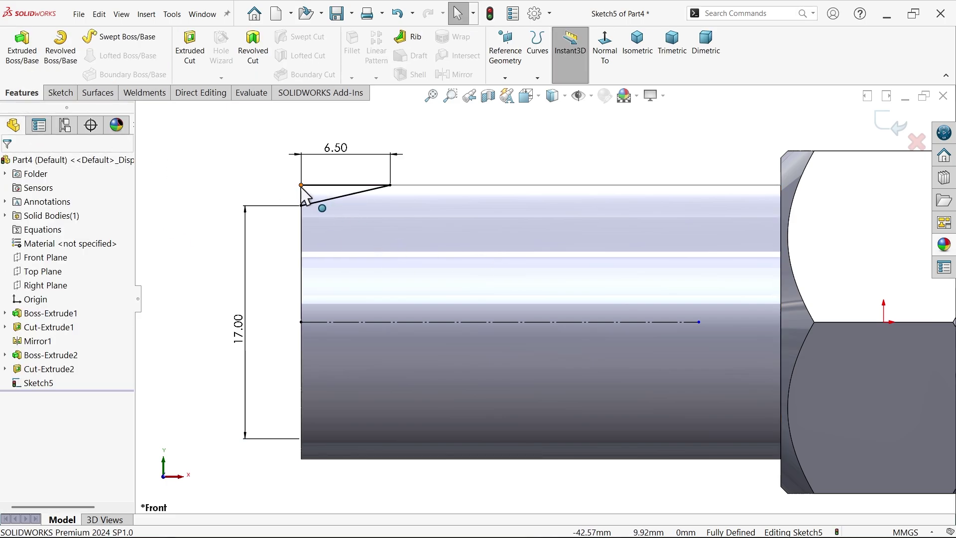
left_click(258, 66)
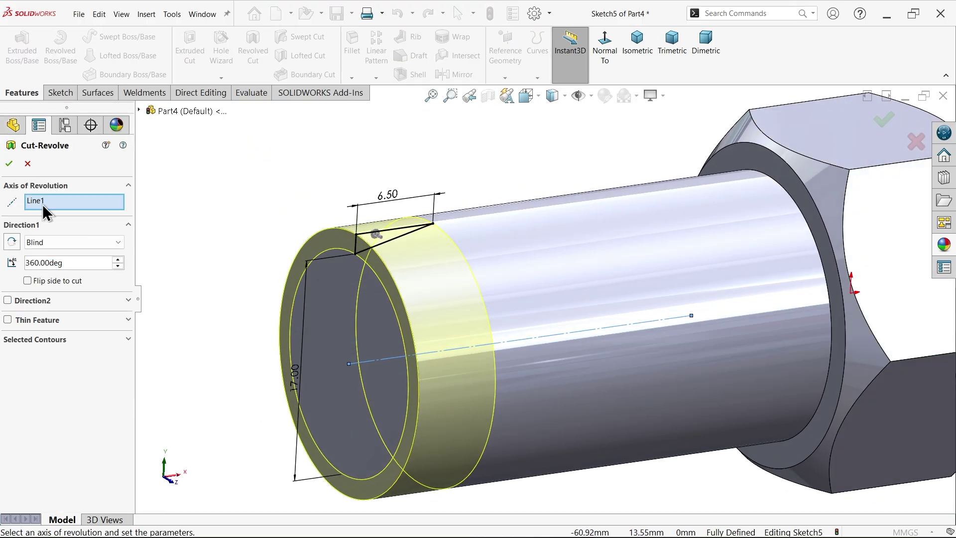
left_click(41, 201)
scroll(482, 402, "up", 2)
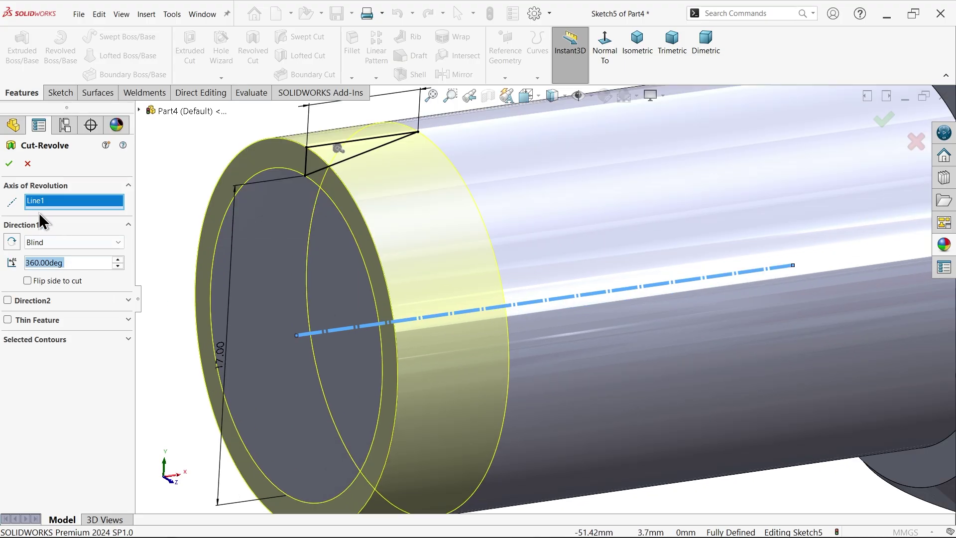
left_click(10, 164)
scroll(279, 267, "down", 3)
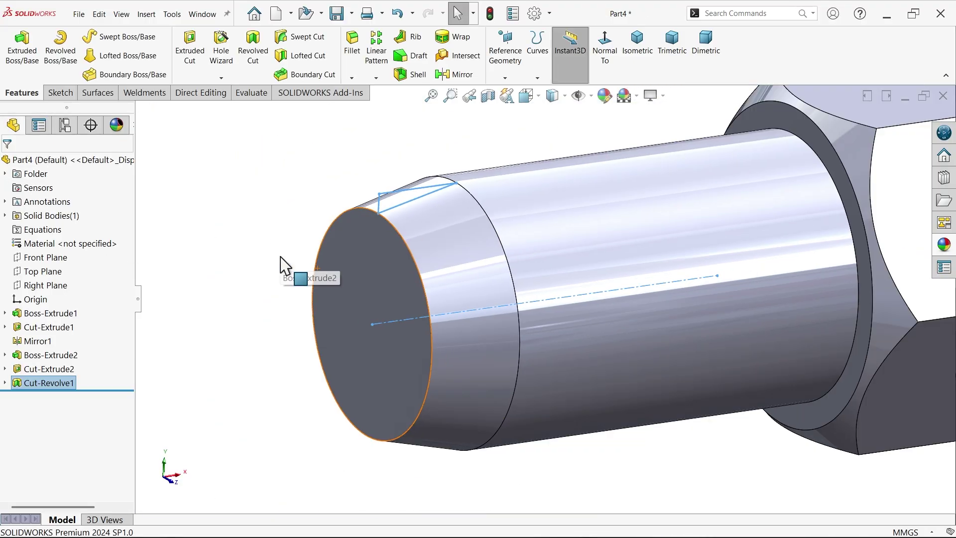
- Linear-pattern Cut-Revolve1 along the Right Plane at 6.5 mm spacing, four instances
left_click(376, 52)
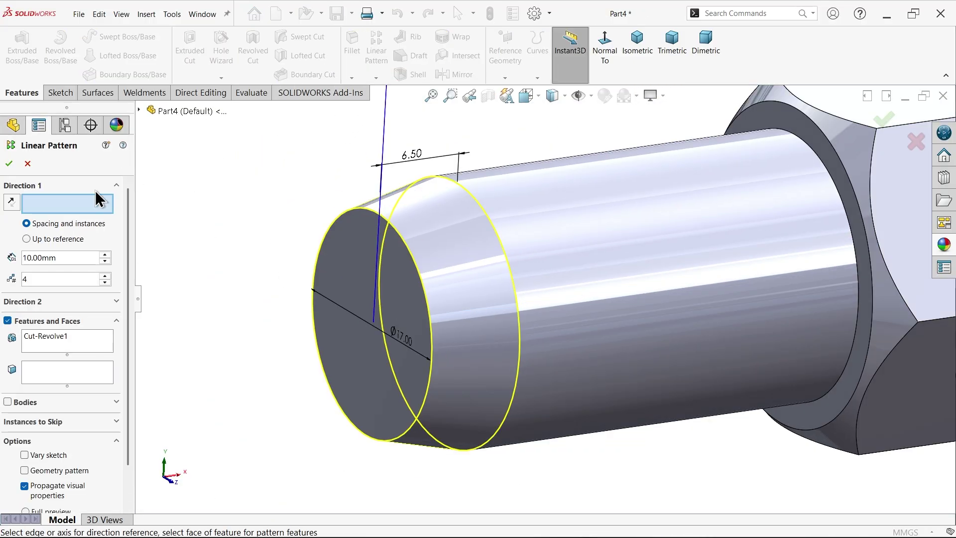
left_click(139, 111)
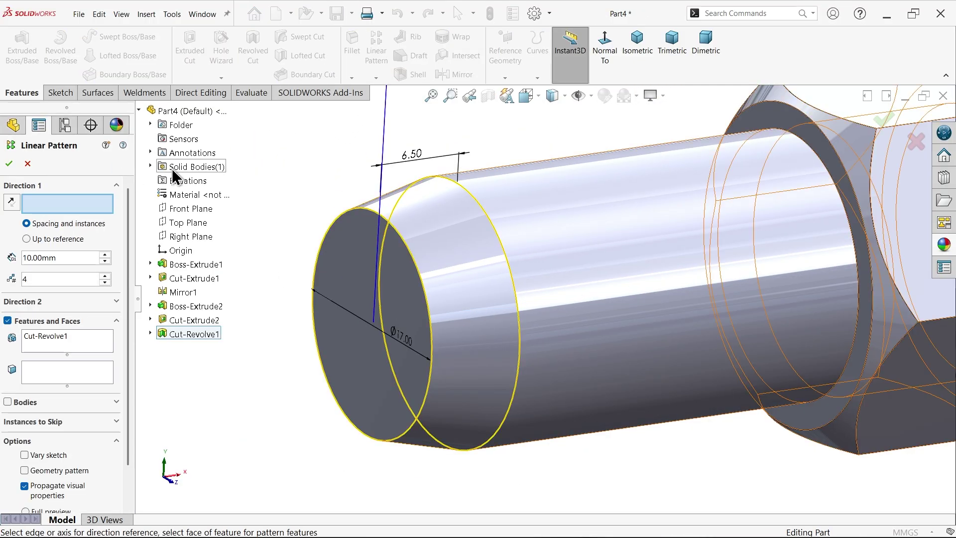
left_click(192, 237)
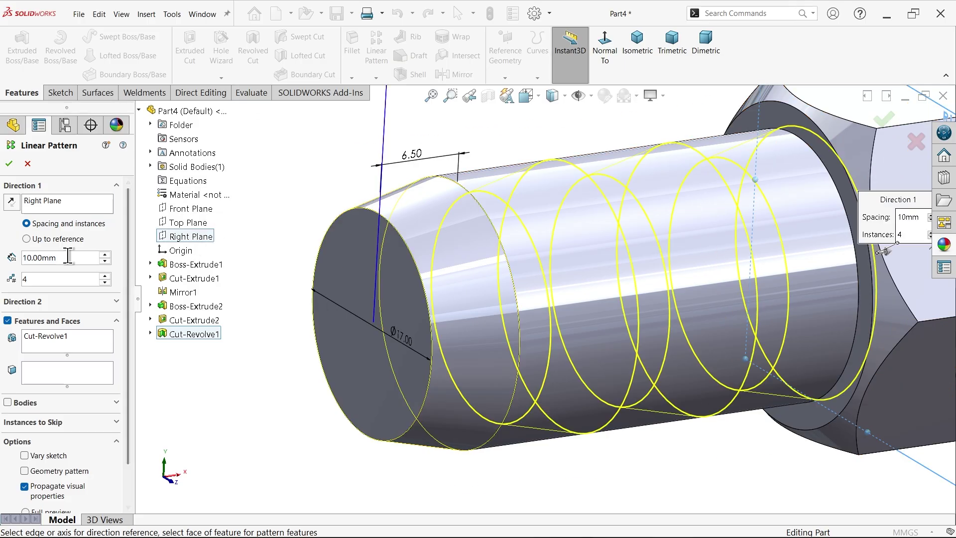
type("6.5")
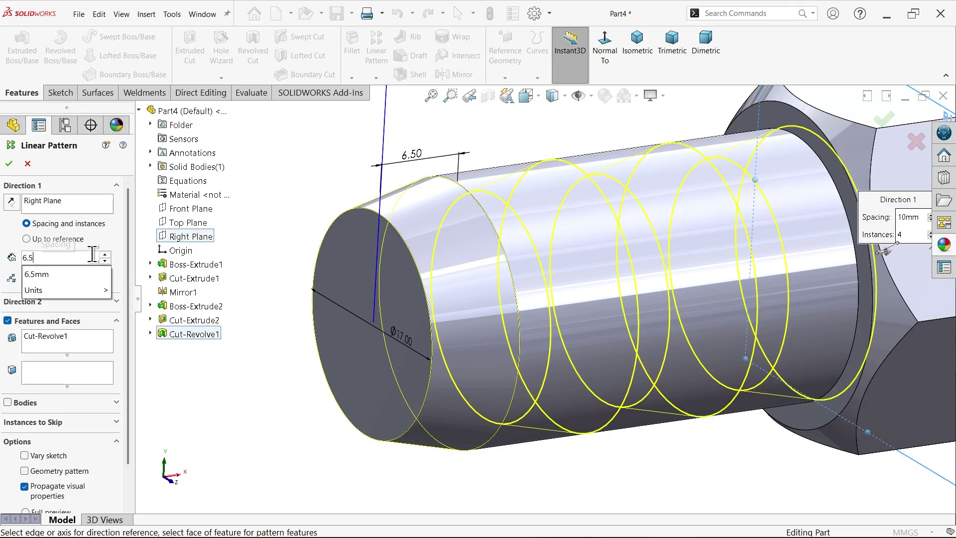
key("Return")
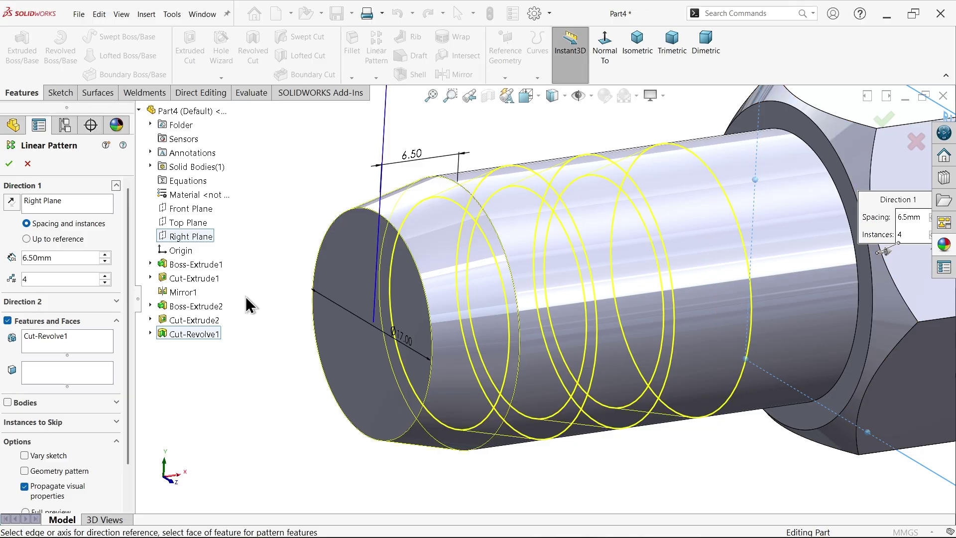
middle_click_drag(258, 304, 298, 291)
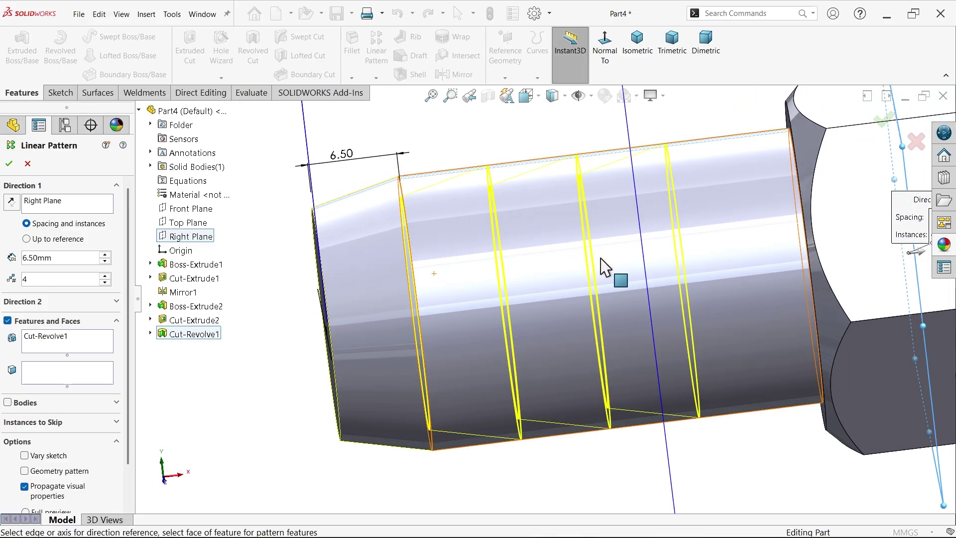
left_click(43, 338)
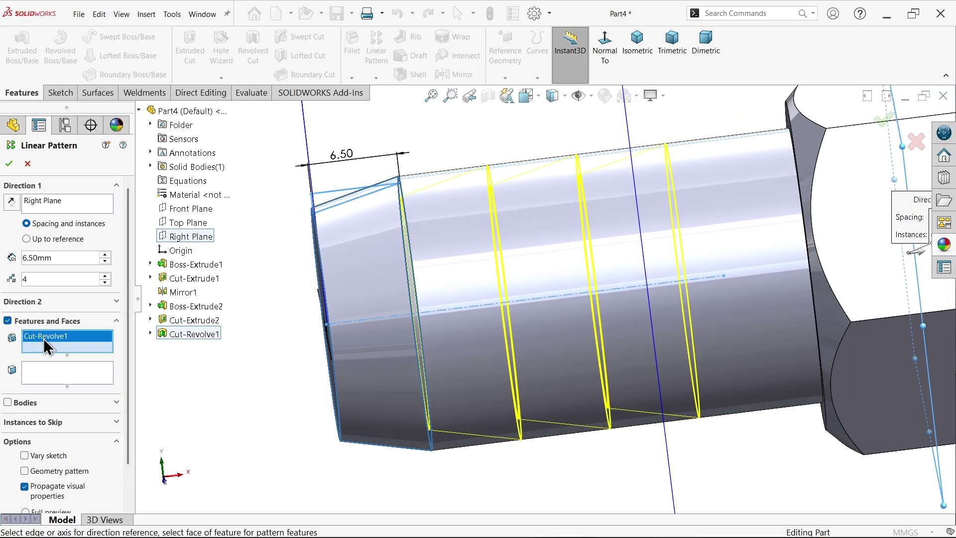
left_click(9, 164)
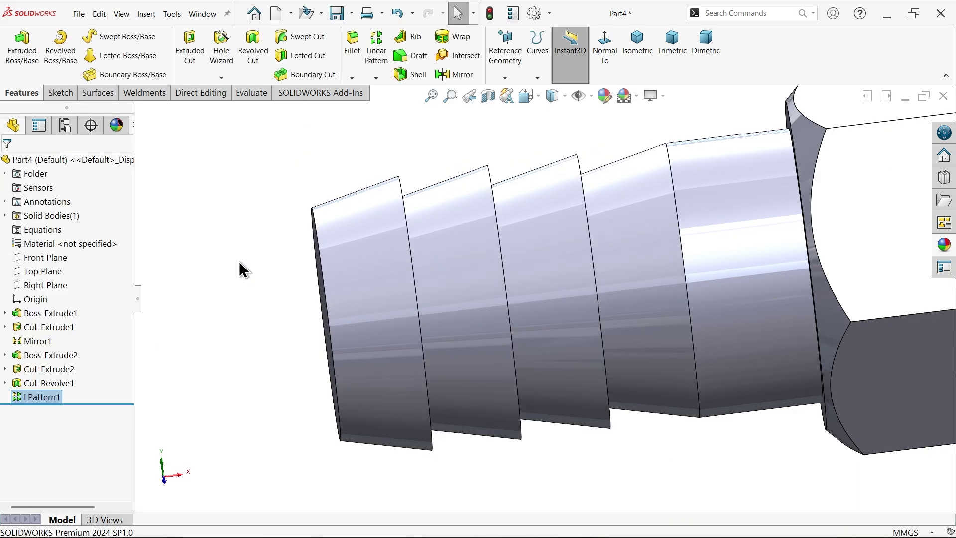
middle_click_drag(273, 271, 488, 297)
- Sketch an origin-centred circle on the shaft's end face and dimension its diameter to 13.75 mm
left_click(278, 297)
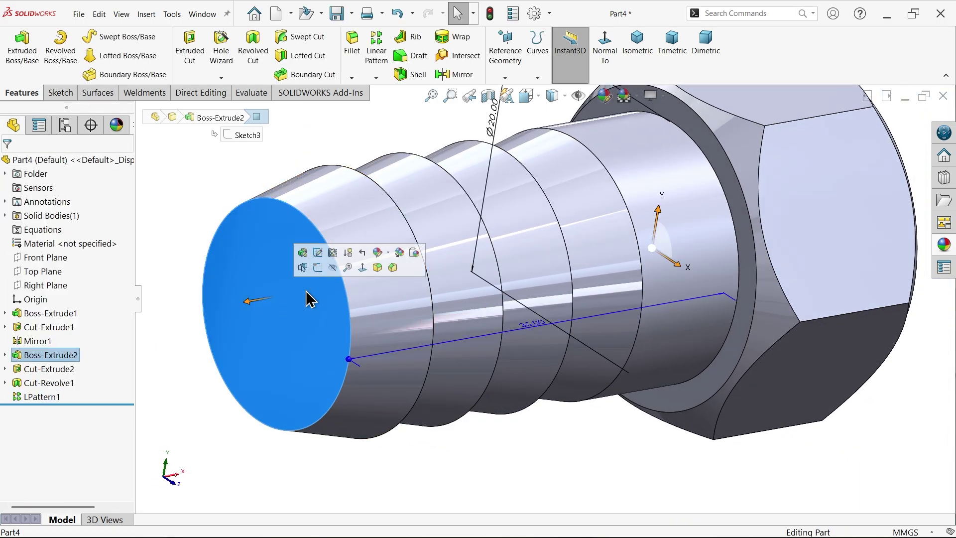
left_click(317, 268)
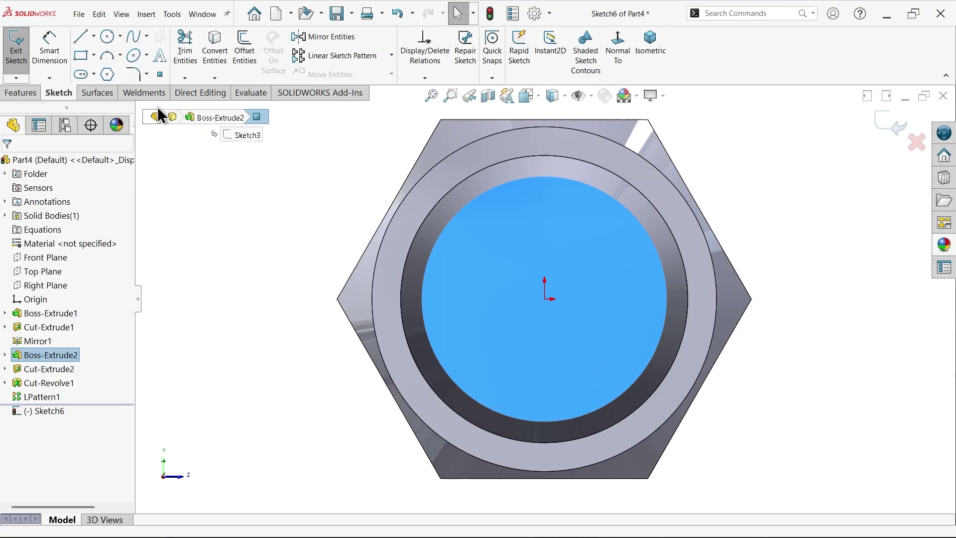
left_click(106, 36)
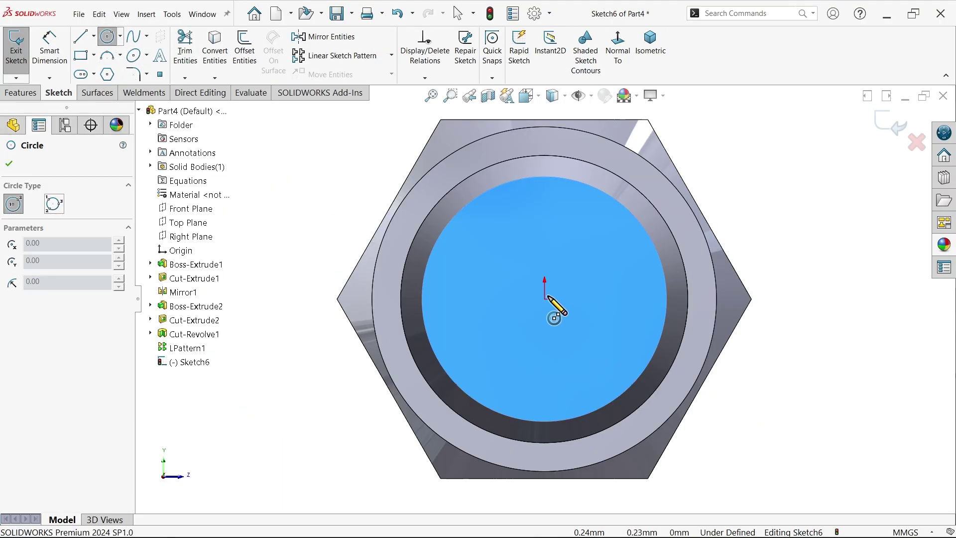
left_click(545, 299)
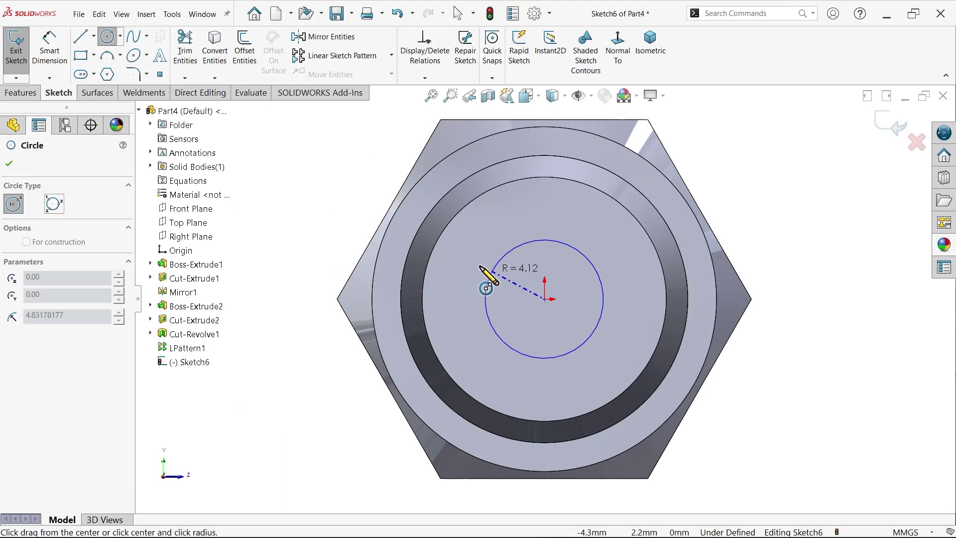
left_click(475, 229)
left_click(50, 49)
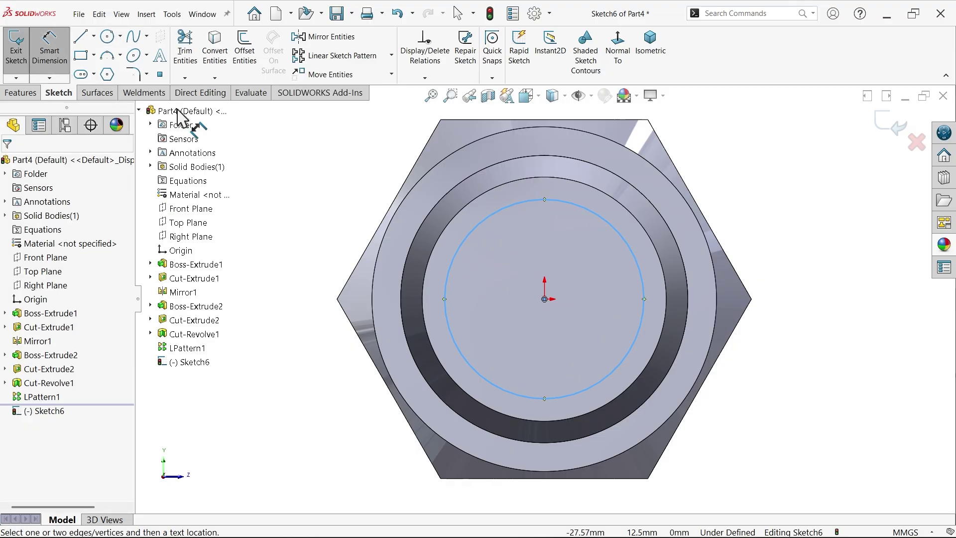
left_click(648, 300)
left_click(611, 295)
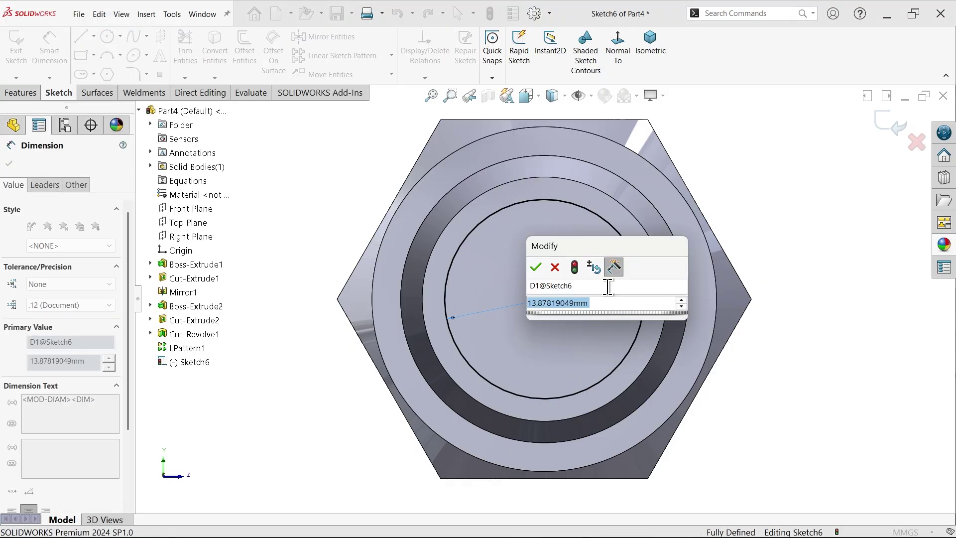
type("12.7")
key("Return")
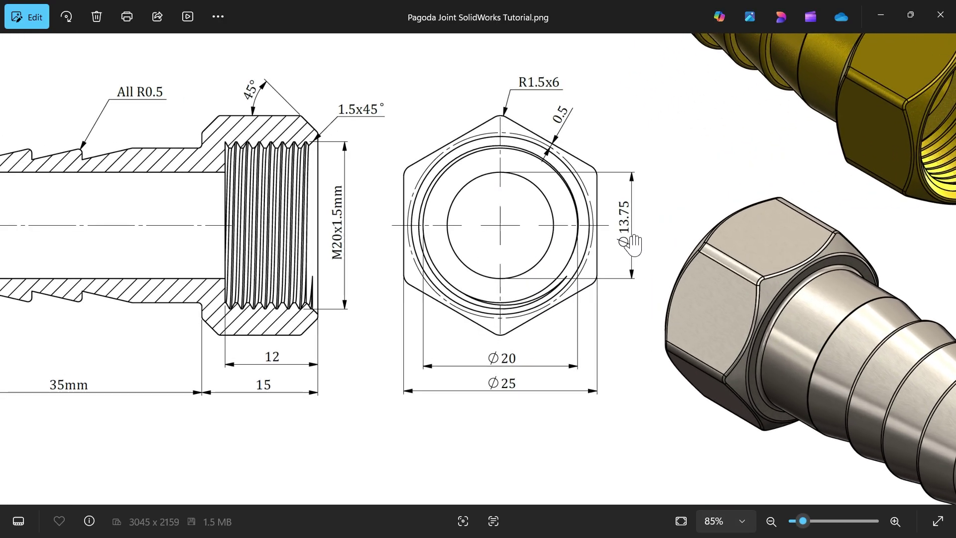
scroll(634, 247, "down", 3)
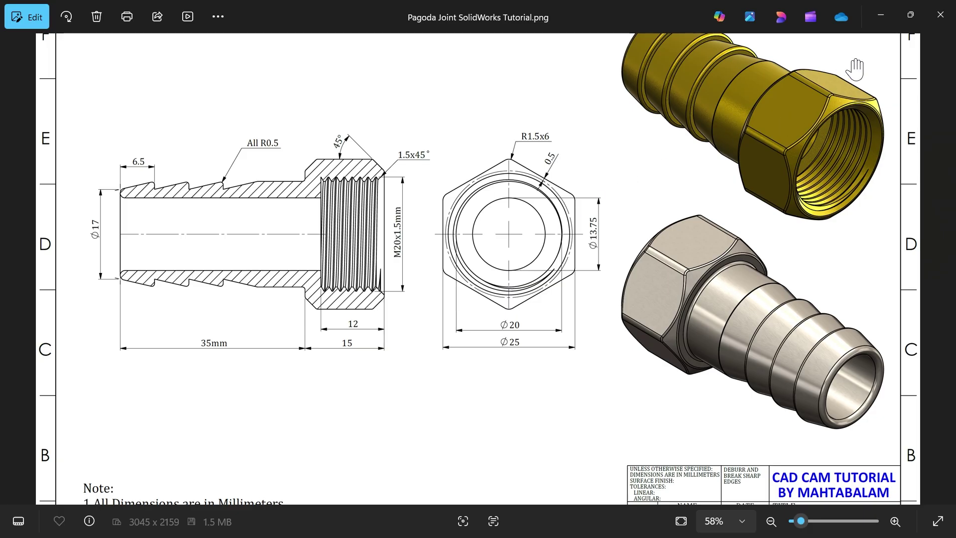
- Extrude-cut the Ø13.75 circle Through All to make the part hollow
left_click(886, 18)
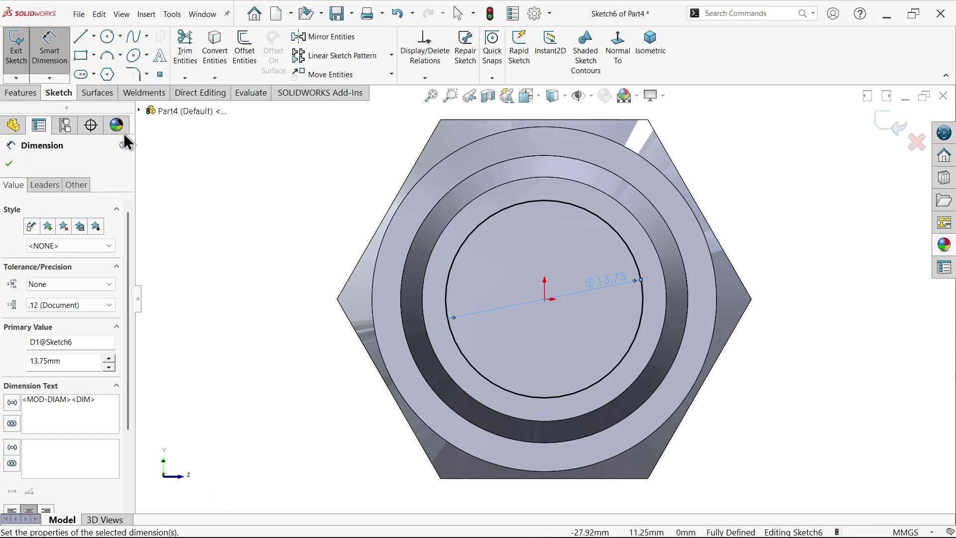
left_click(22, 94)
left_click(193, 50)
left_click(43, 241)
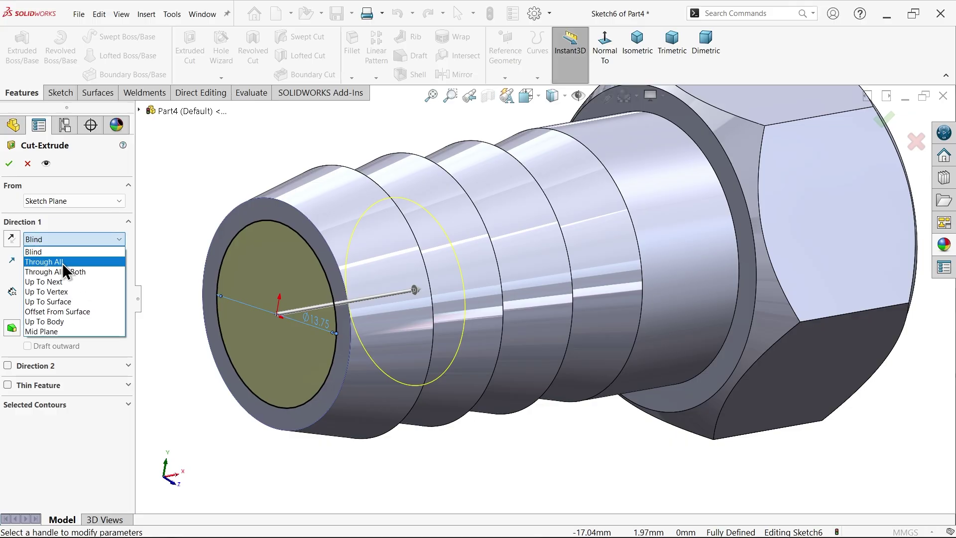
left_click(68, 265)
middle_click_drag(271, 273, 144, 248)
left_click(9, 164)
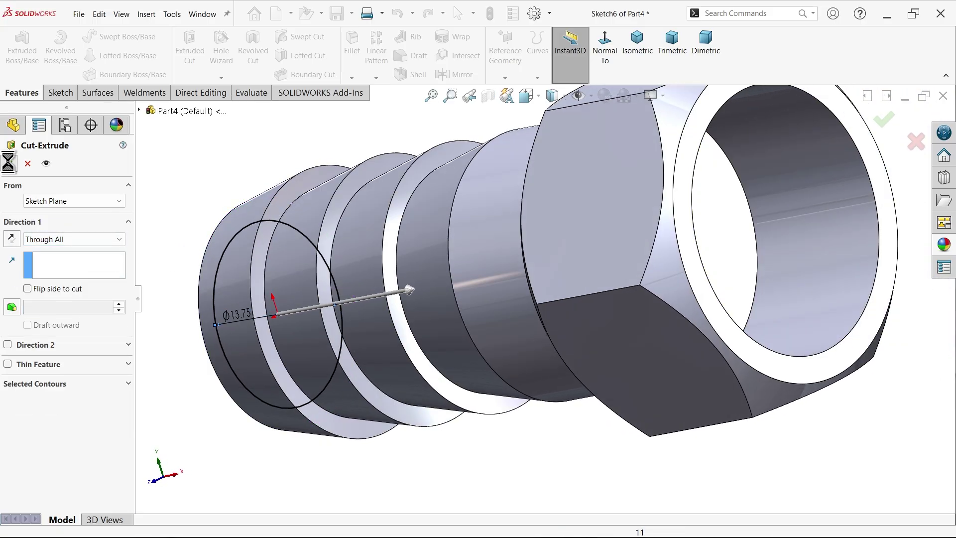
scroll(390, 261, "up", 4)
left_click(742, 198)
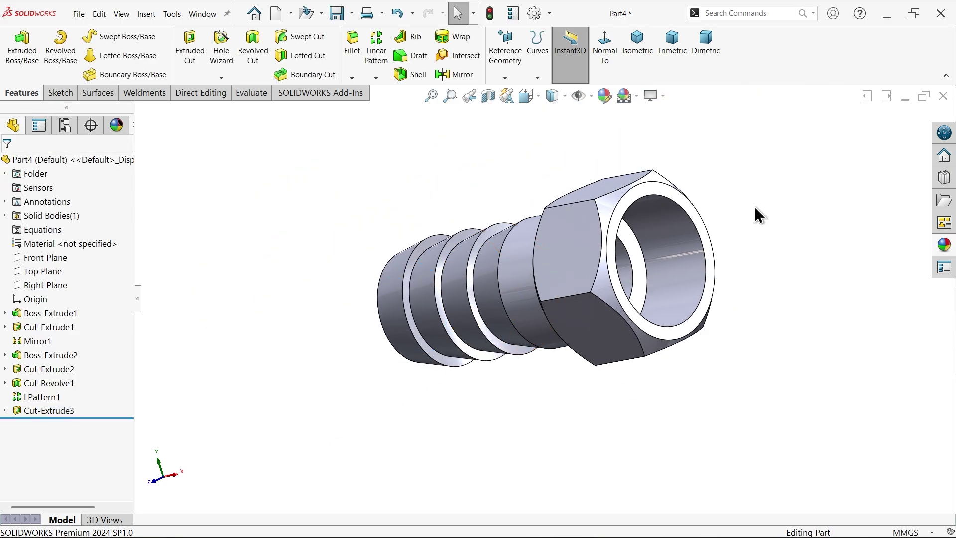
scroll(648, 214, "down", 3)
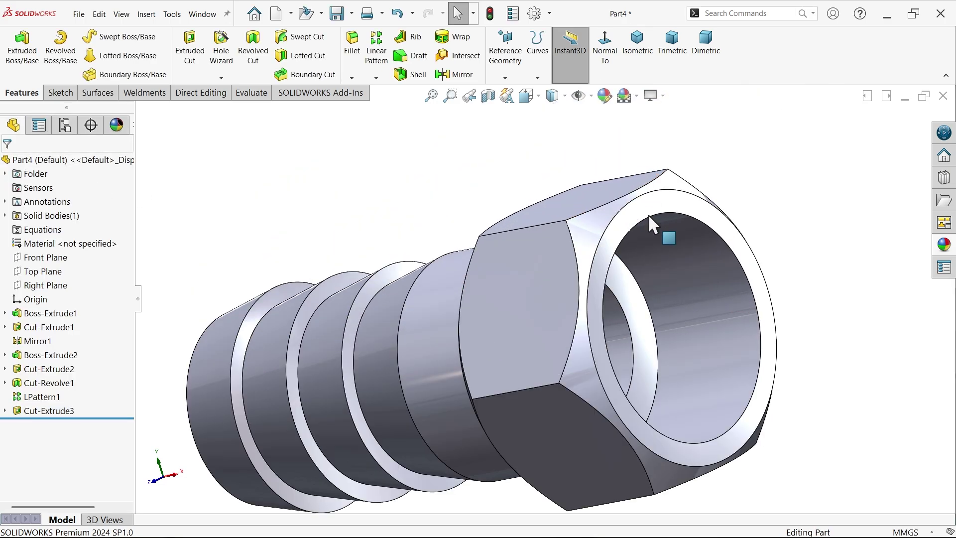
- Chamfer the inner edge of the hex-end bore at 1.5 mm × 45°
left_click(354, 78)
left_click(379, 109)
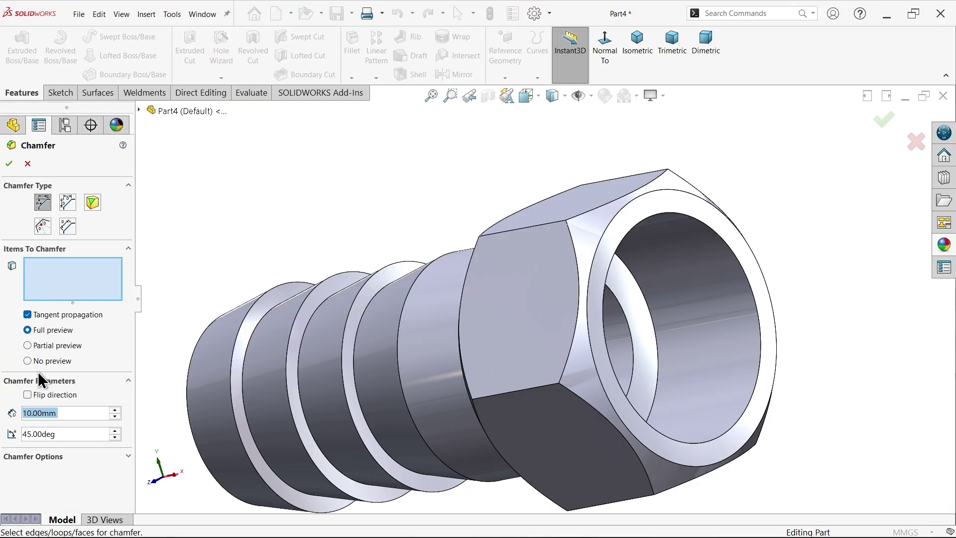
type("1.5")
key("Return")
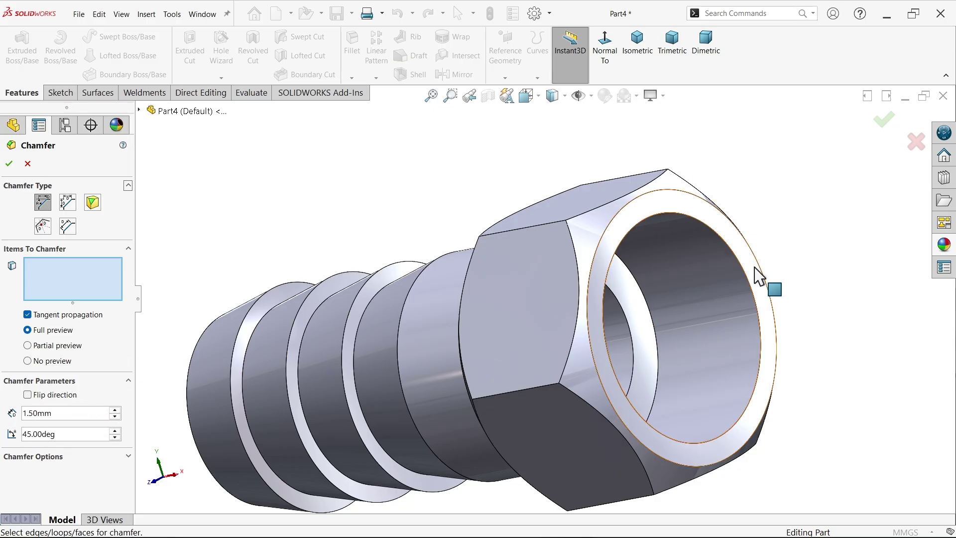
scroll(758, 271, "down", 2)
left_click(732, 280)
scroll(737, 287, "down", 1)
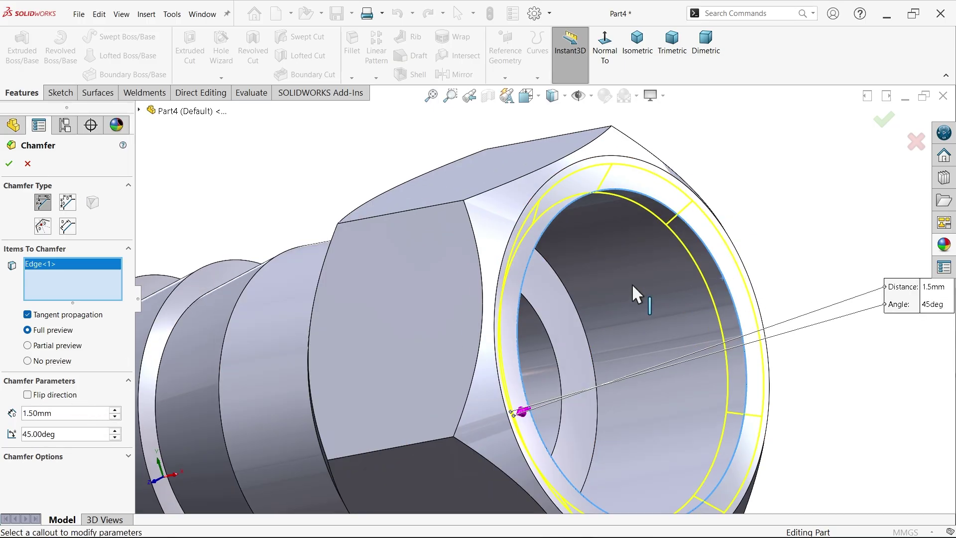
left_click(9, 164)
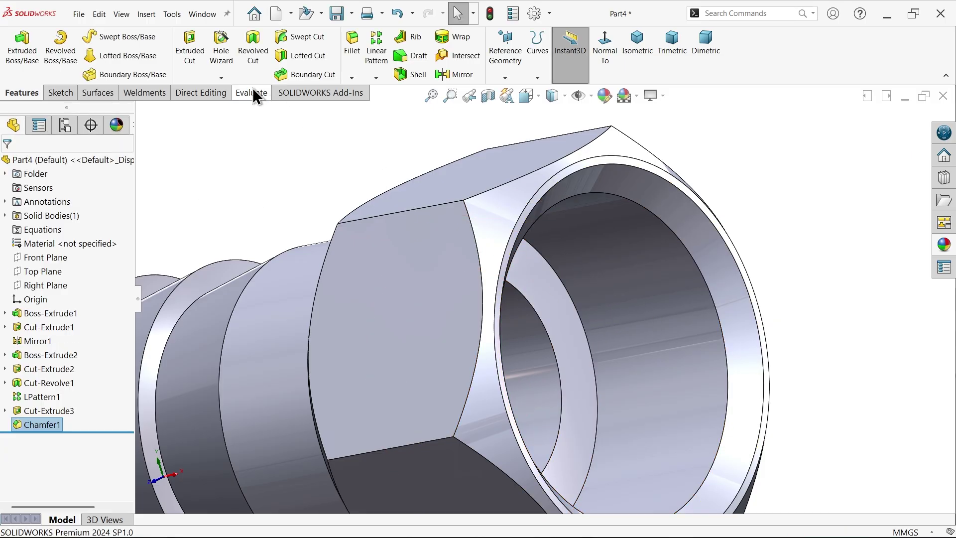
- Start a Thread feature on the hex-end bore, picking its inner edge and end face
left_click(221, 78)
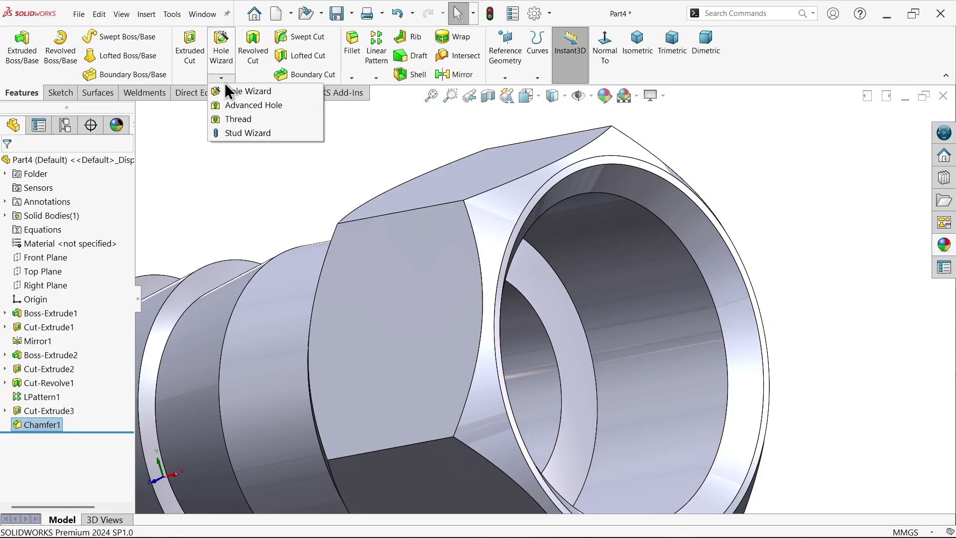
left_click(236, 120)
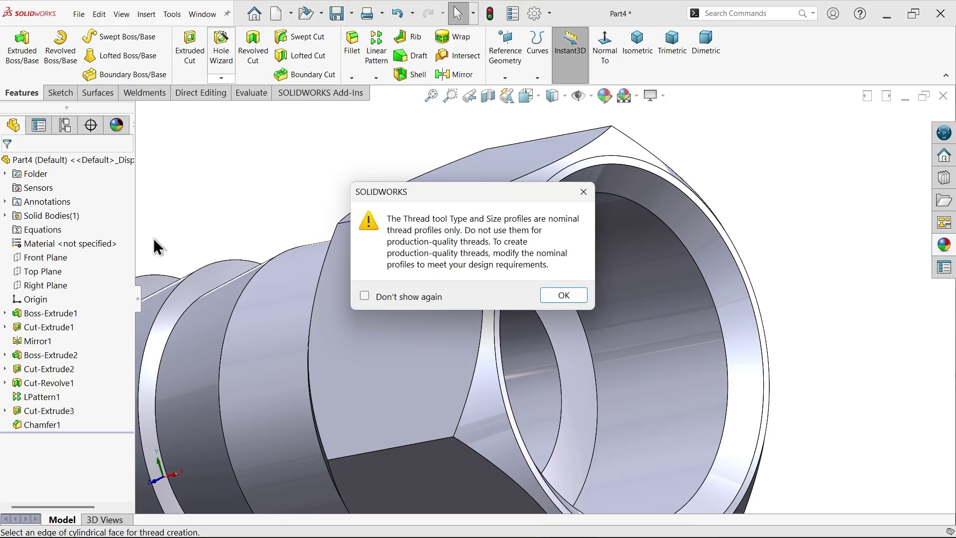
left_click(551, 295)
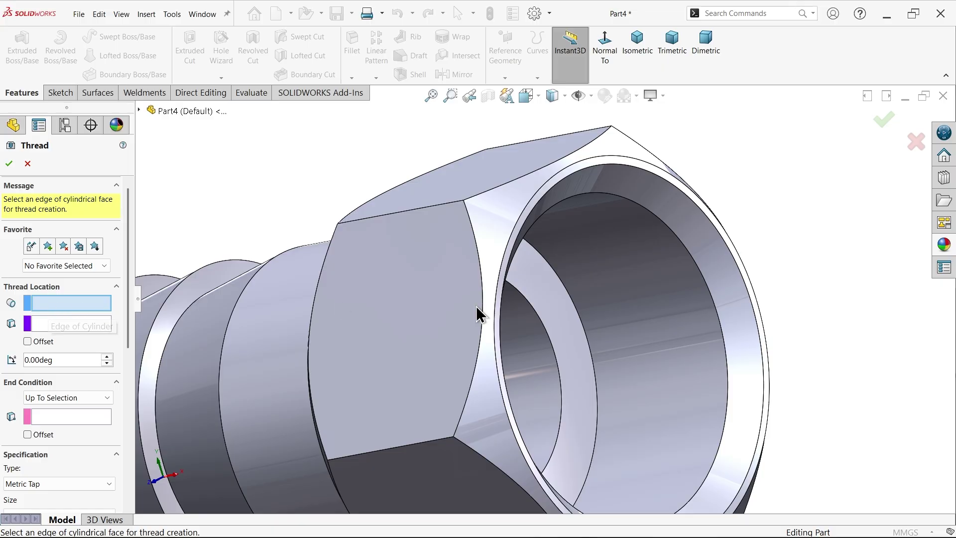
left_click(716, 309)
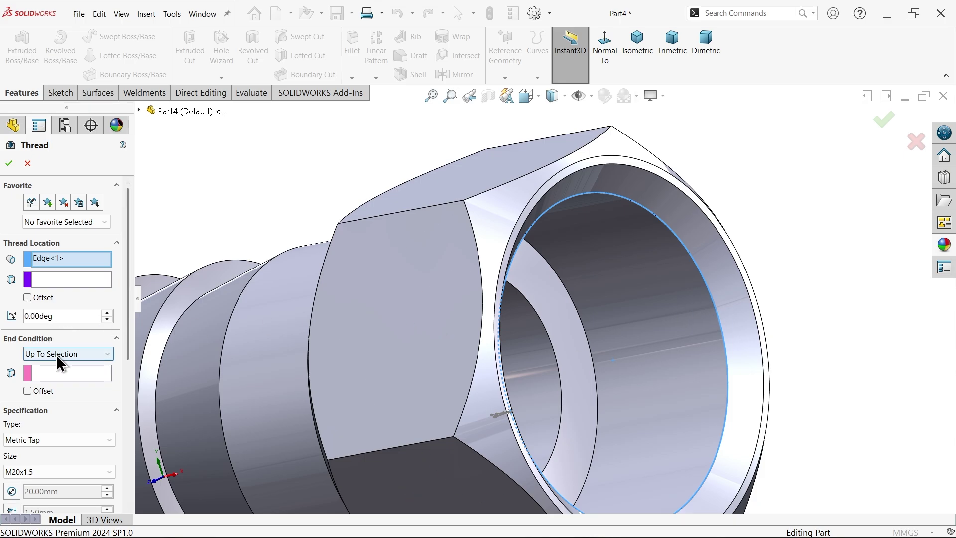
scroll(554, 308, "up", 2)
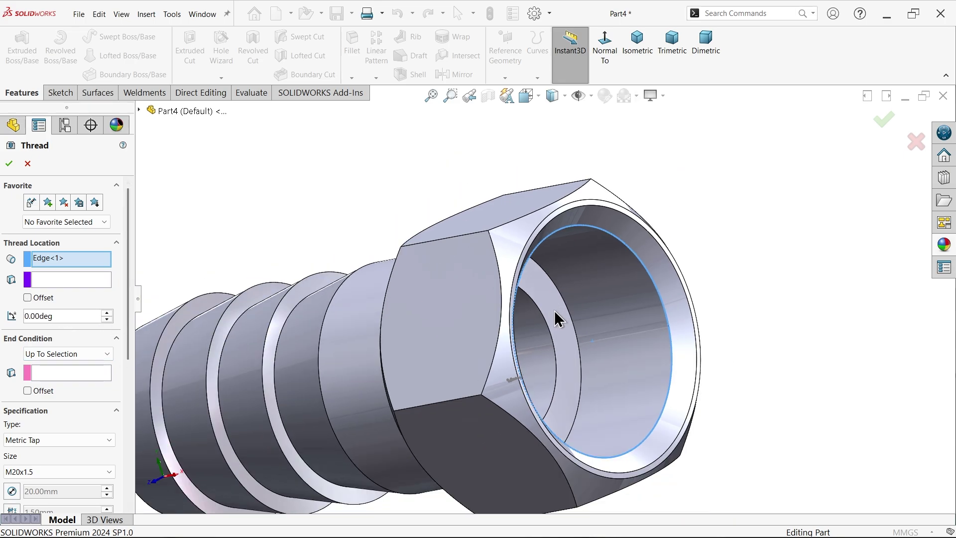
left_click(103, 373)
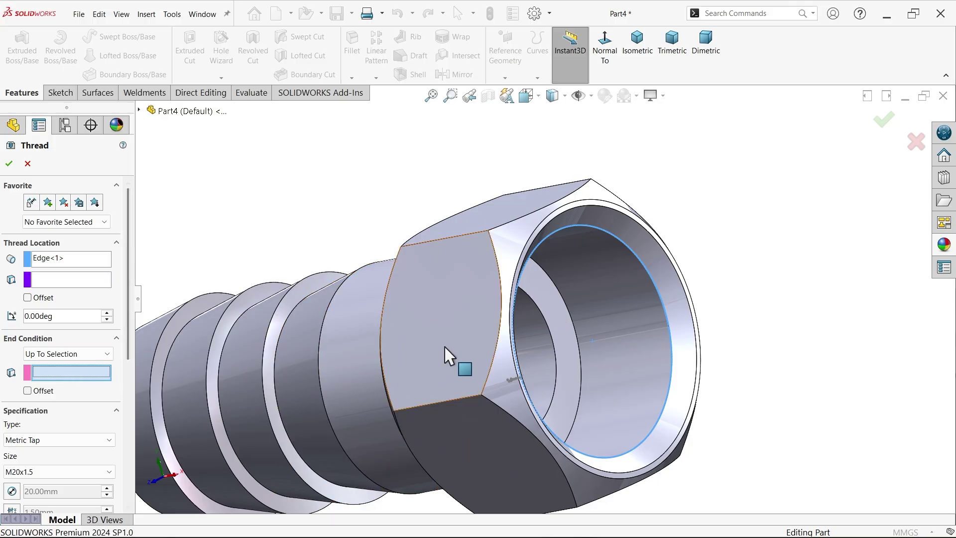
left_click(559, 320)
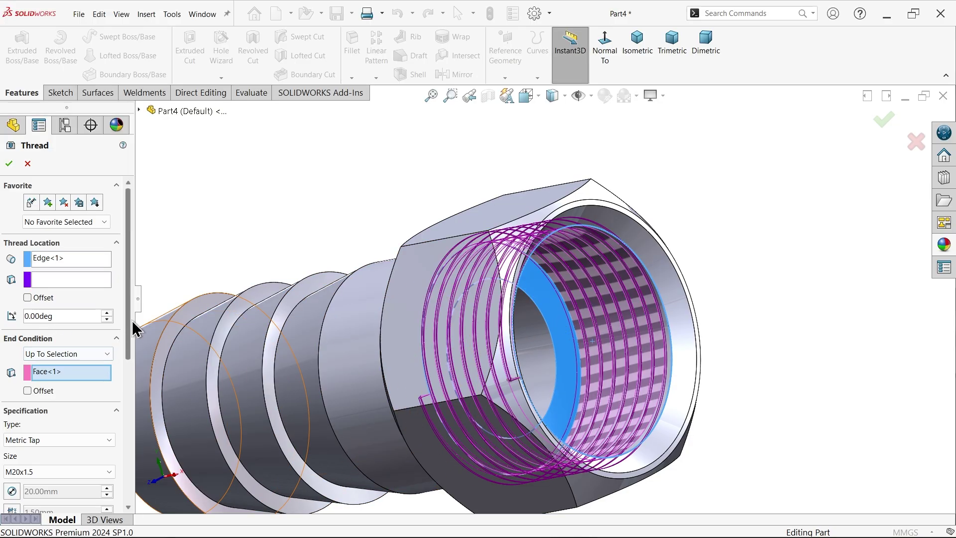
- Keep the M20x1.5 thread size and offset the thread start 2 mm in the reversed direction
left_click_drag(130, 316, 128, 386)
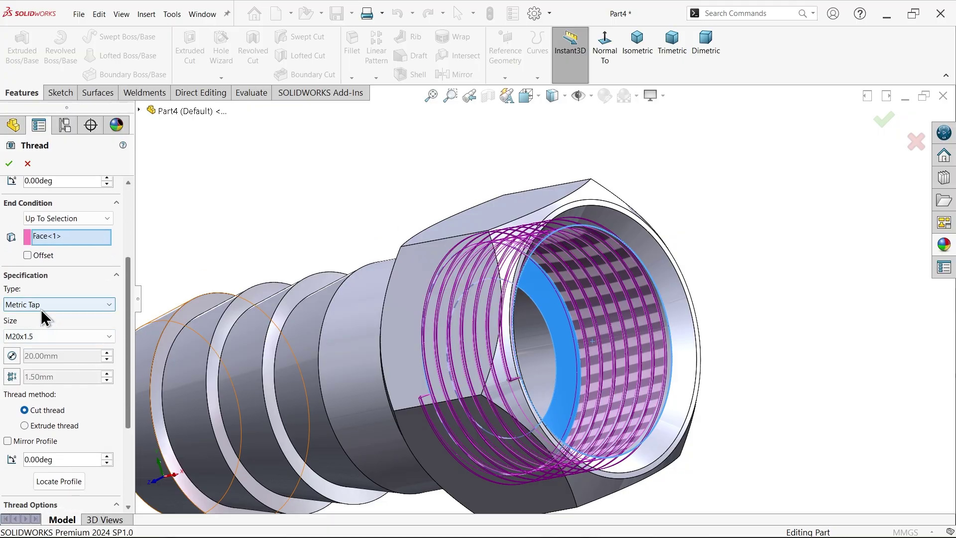
left_click_drag(127, 325, 127, 367)
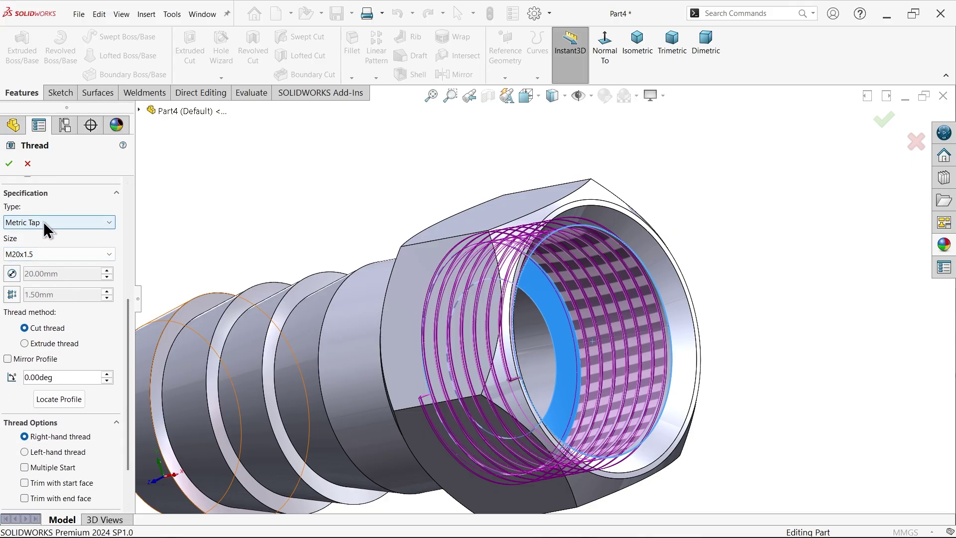
left_click(31, 254)
left_click(32, 260)
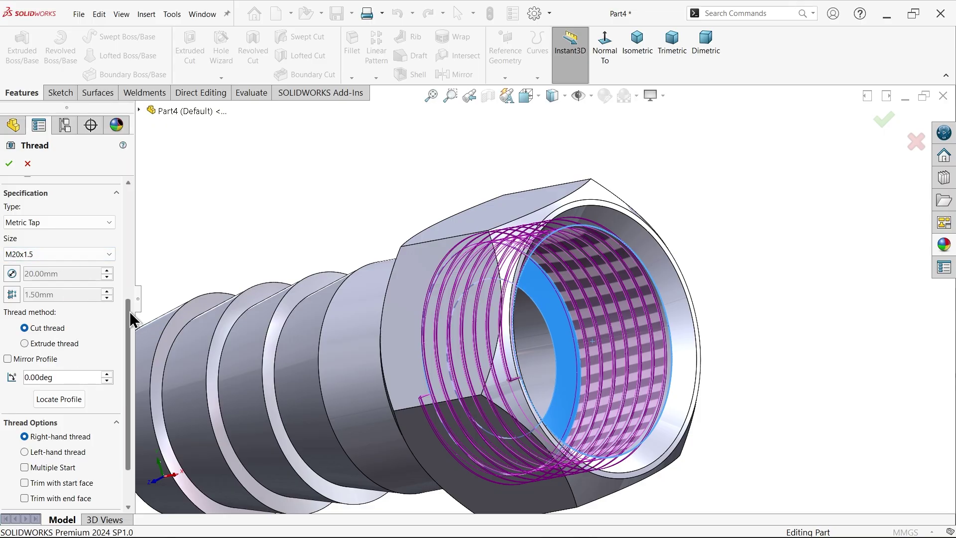
left_click_drag(132, 312, 138, 236)
left_click(27, 230)
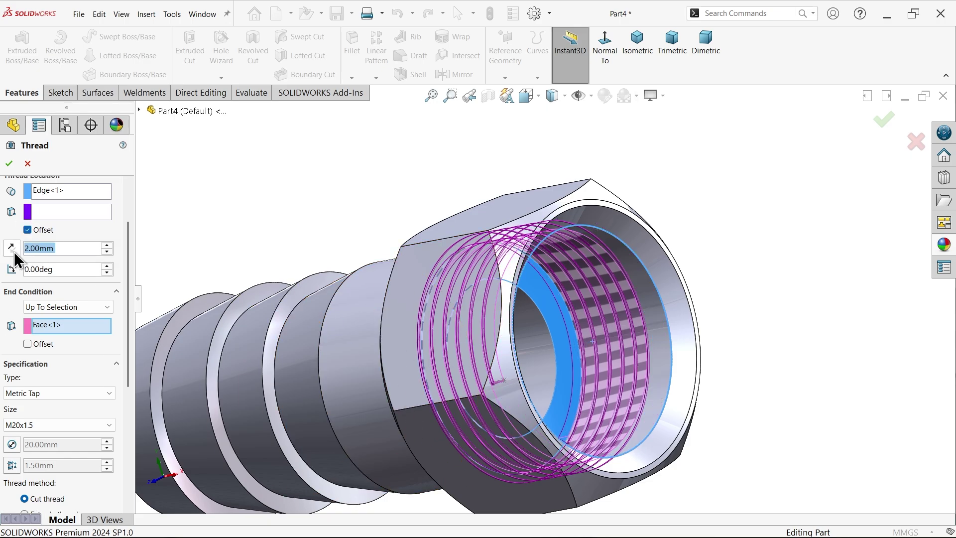
left_click(12, 249)
- Offset the thread end 1 mm, trim it at both faces, and create Thread1
middle_click_drag(249, 305, 491, 310)
scroll(553, 388, "down", 5)
middle_click_drag(553, 389, 662, 350)
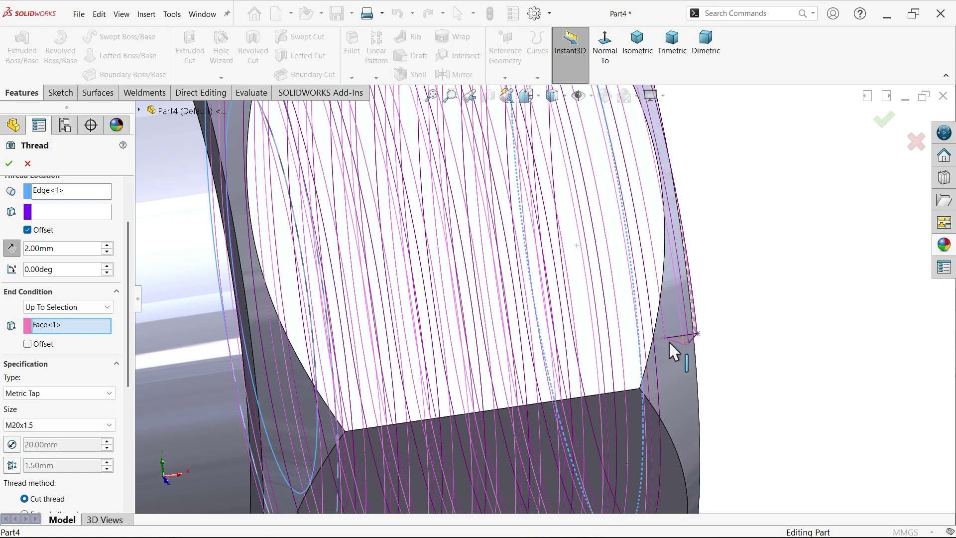
scroll(518, 299, "up", 5)
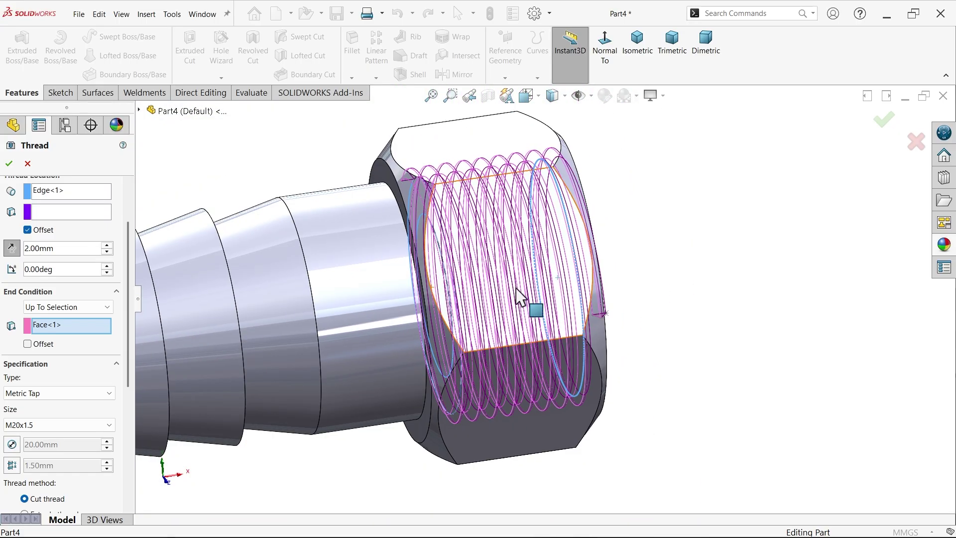
middle_click_drag(518, 299, 481, 299)
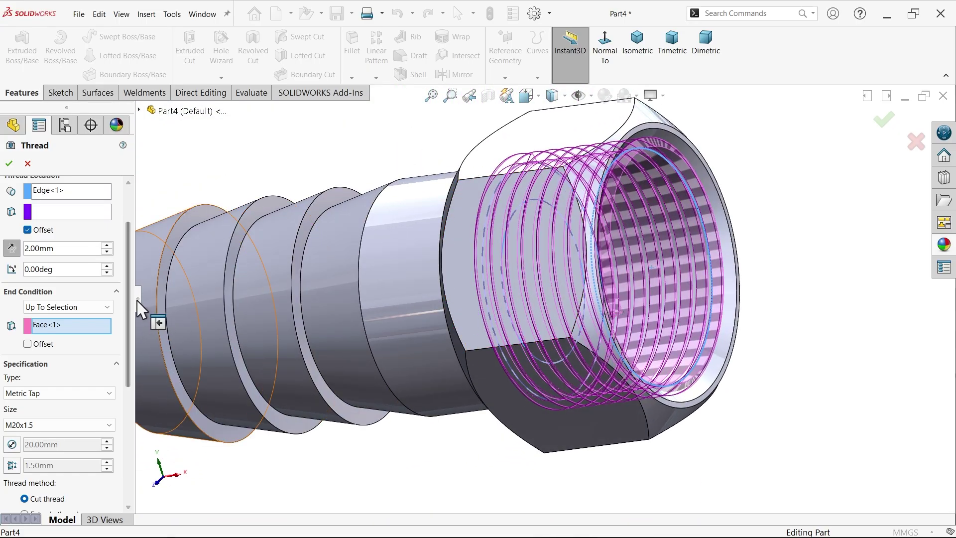
left_click(28, 344)
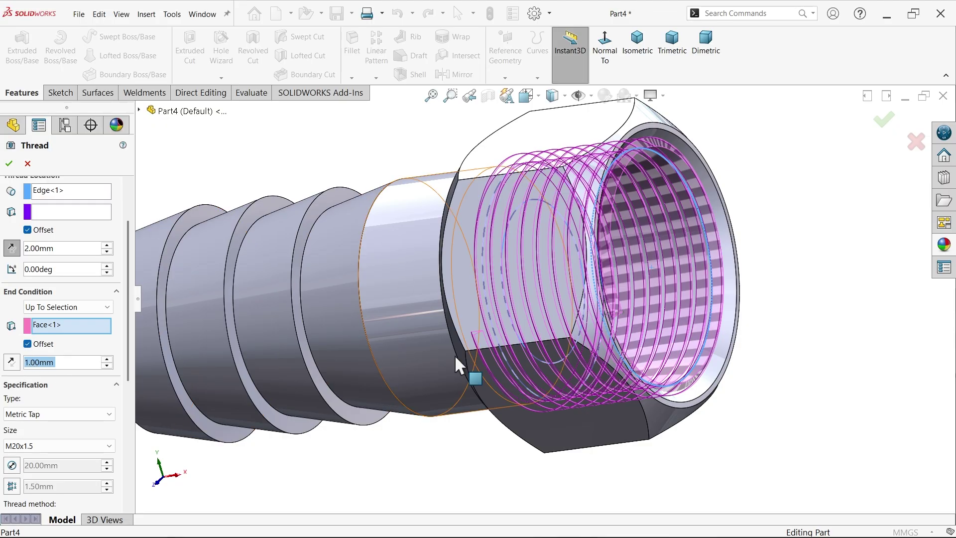
middle_click_drag(455, 355, 538, 381)
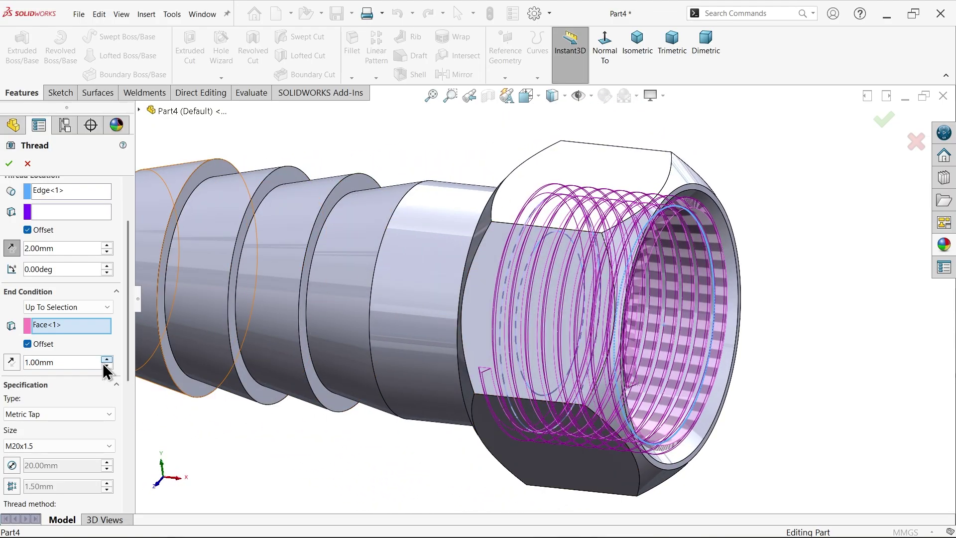
left_click_drag(128, 349, 121, 465)
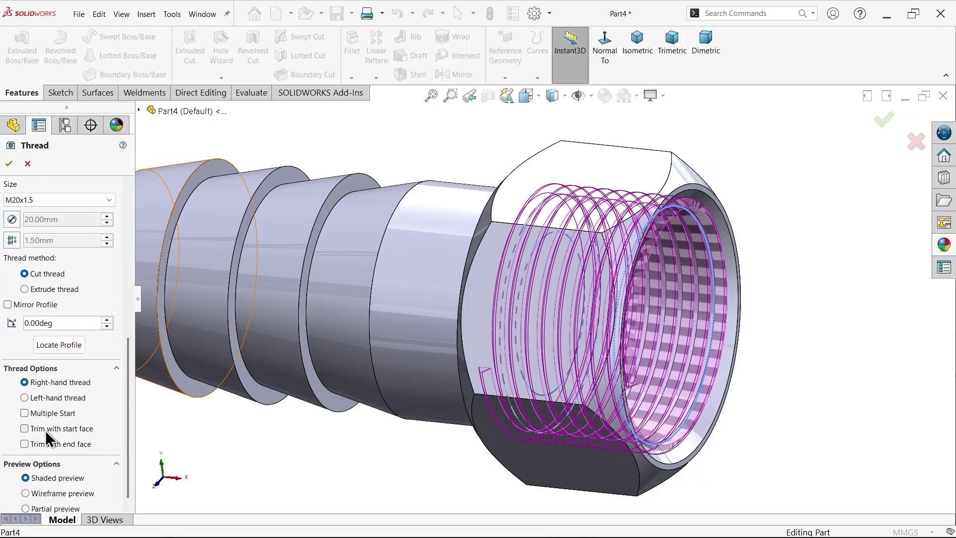
scroll(697, 374, "down", 3)
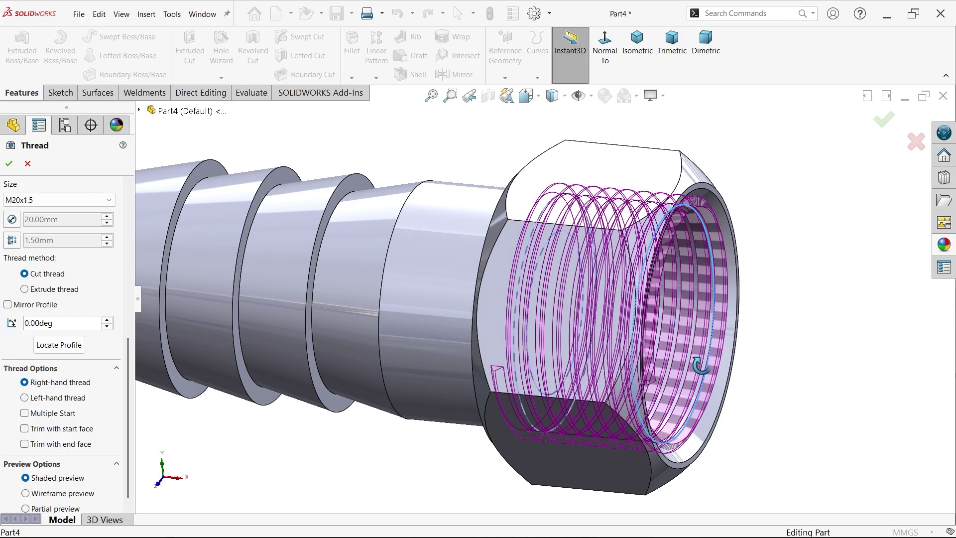
scroll(650, 409, "down", 1)
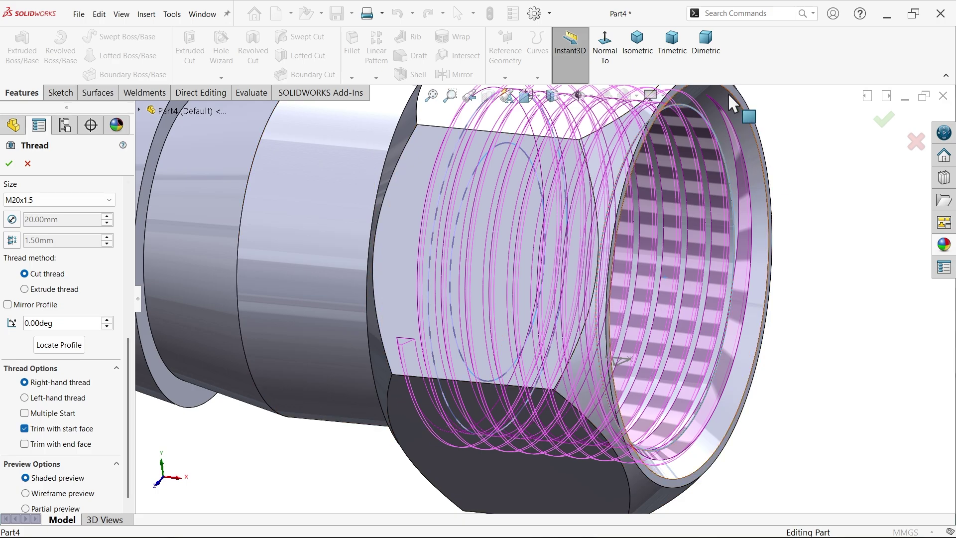
left_click(24, 444)
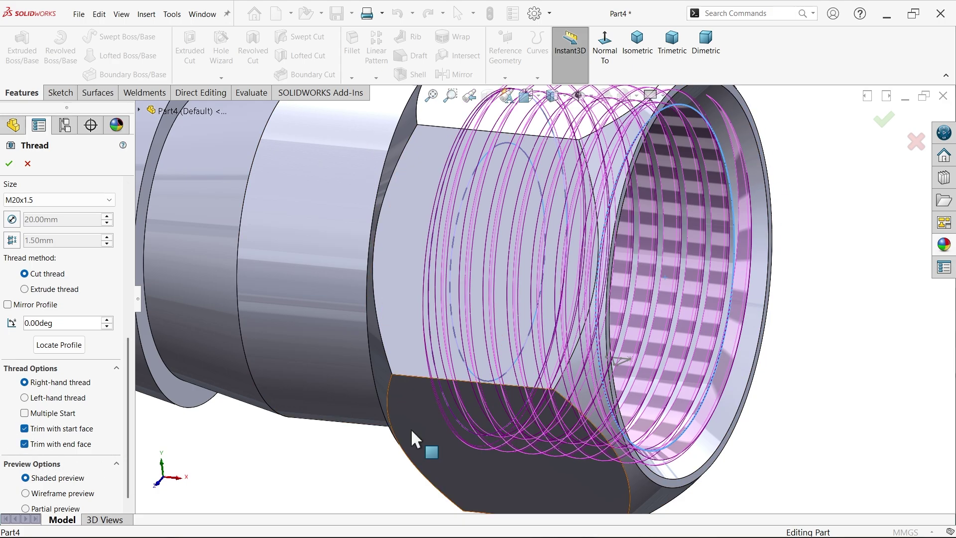
left_click(10, 162)
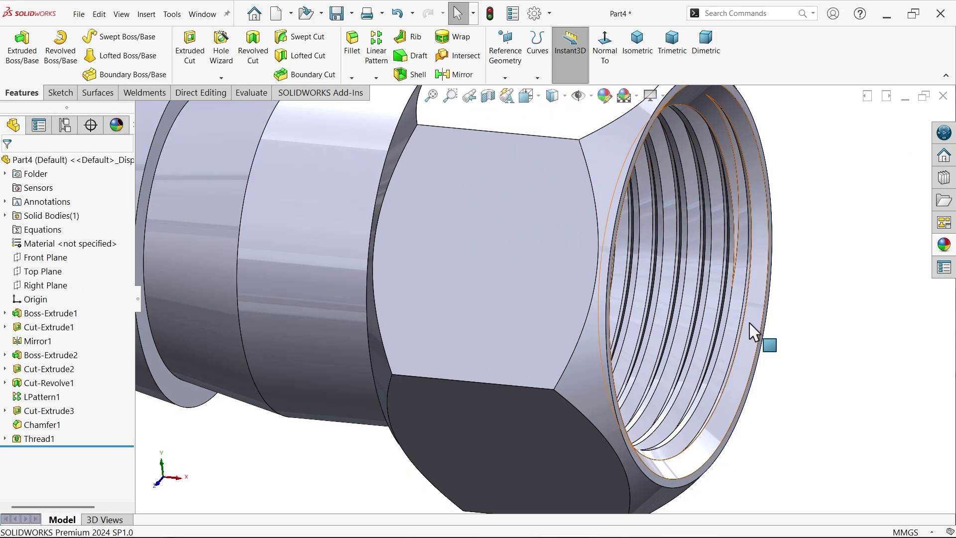
- Add a Full Round Fillet on the barbed stem's tip using its outer, end and bore faces
key("f")
middle_click_drag(773, 329, 751, 326)
middle_click_drag(440, 173, 438, 197)
left_click(352, 55)
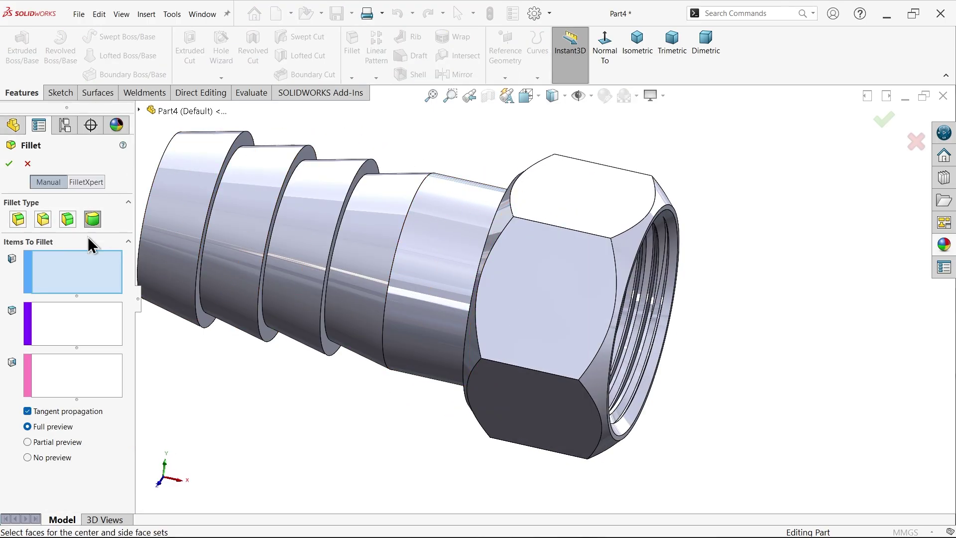
key("z")
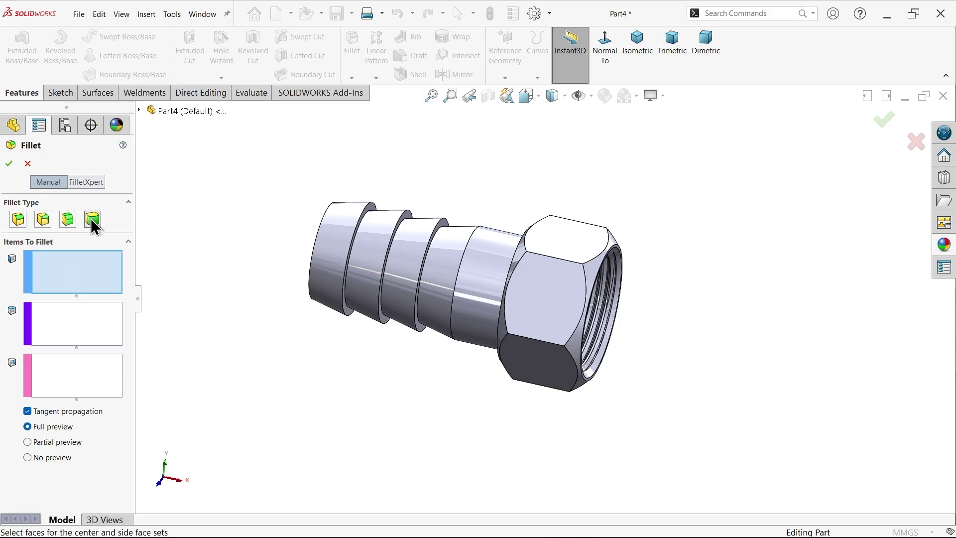
middle_click_drag(261, 249, 376, 267)
scroll(376, 266, "down", 5)
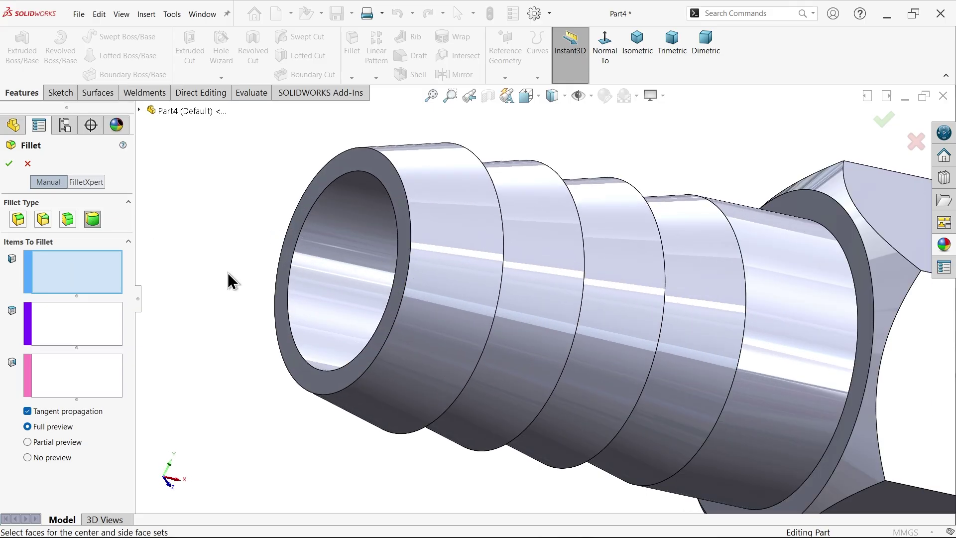
left_click(443, 263)
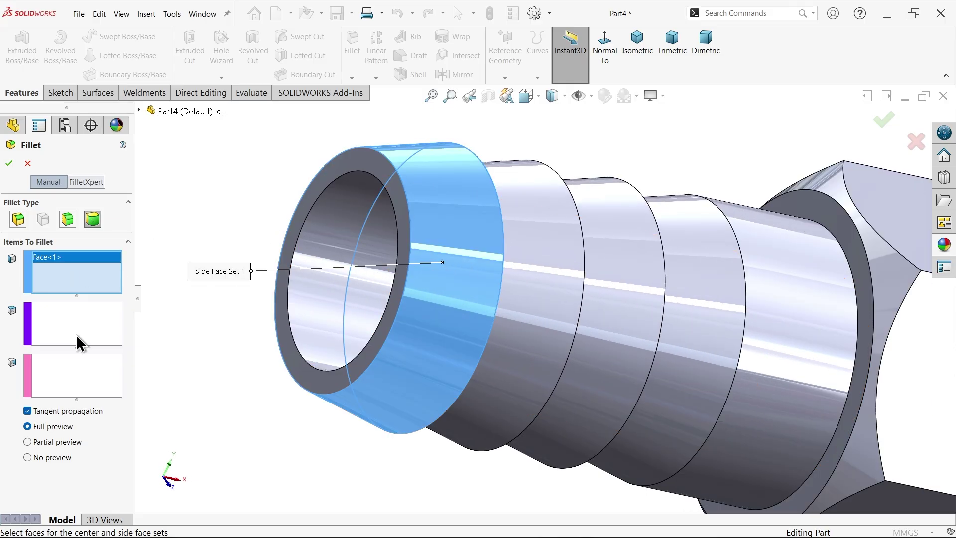
left_click(60, 333)
left_click(400, 292)
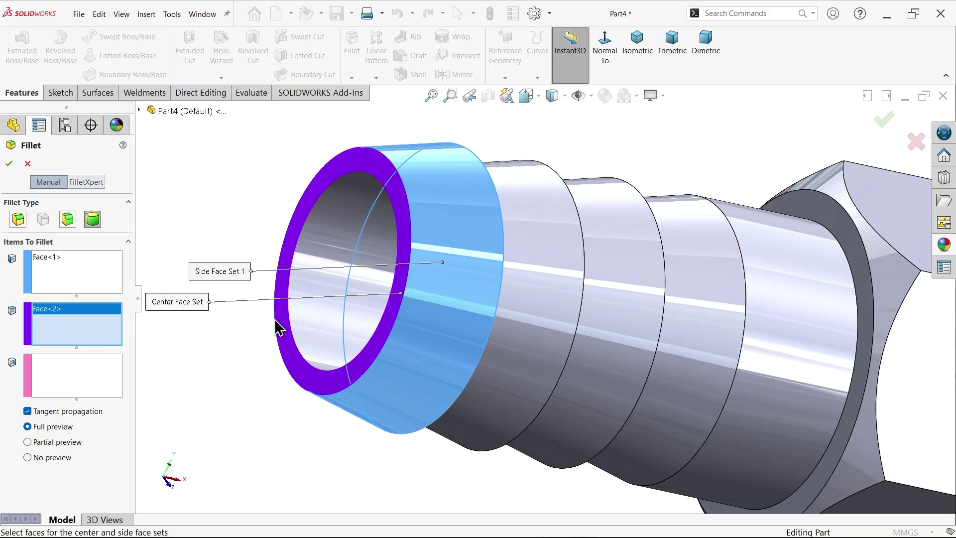
left_click(80, 384)
left_click(311, 334)
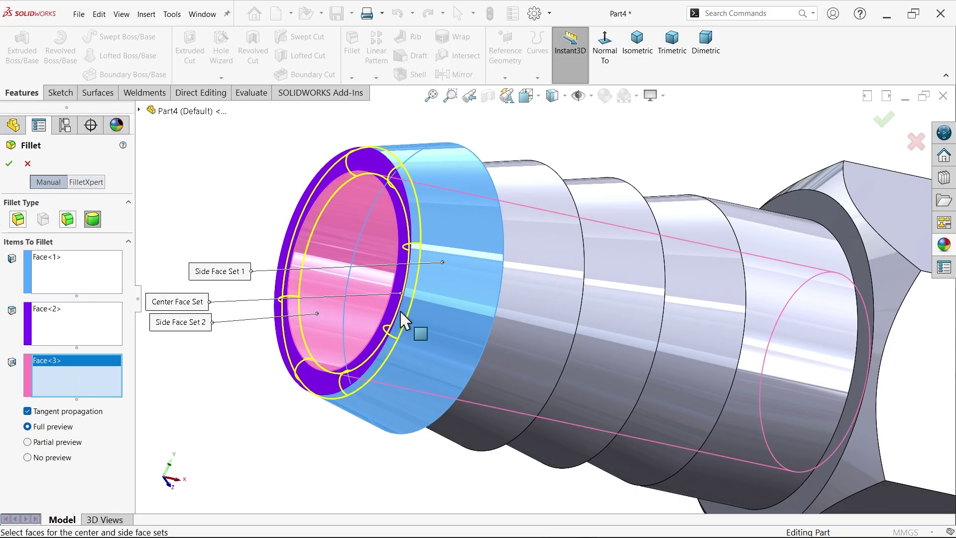
scroll(418, 298, "down", 3)
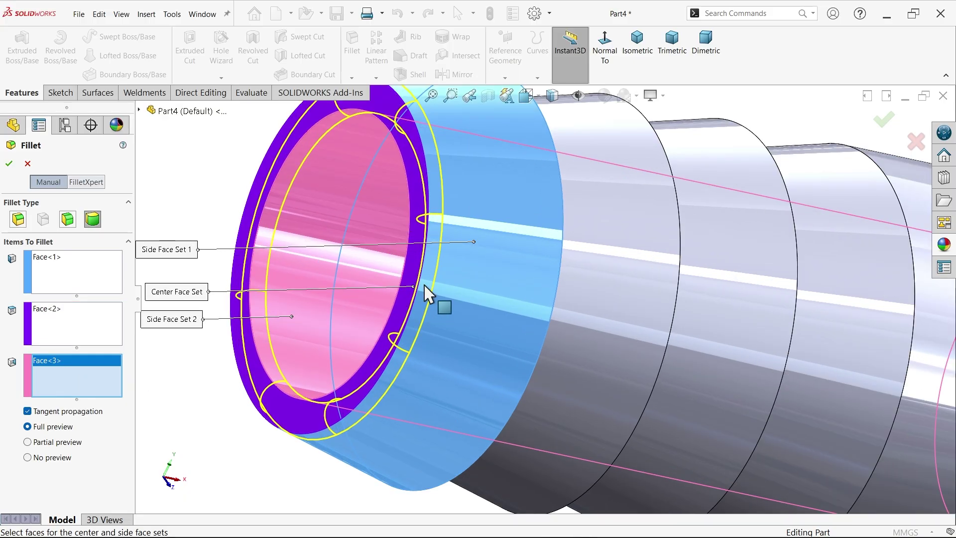
left_click(10, 166)
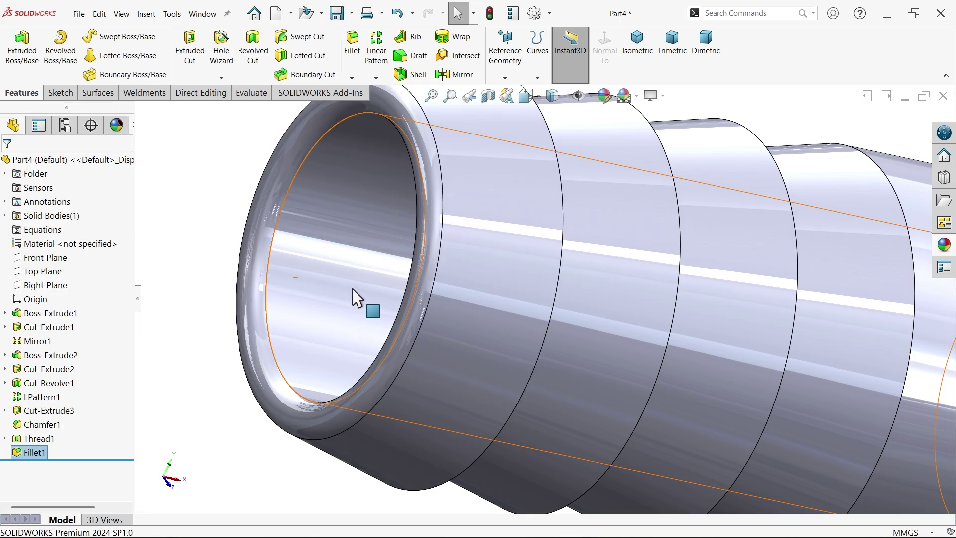
mouse_move(438, 288)
middle_mouse_down()
mouse_move(473, 278)
mouse_move(513, 299)
mouse_move(431, 293)
middle_mouse_up()
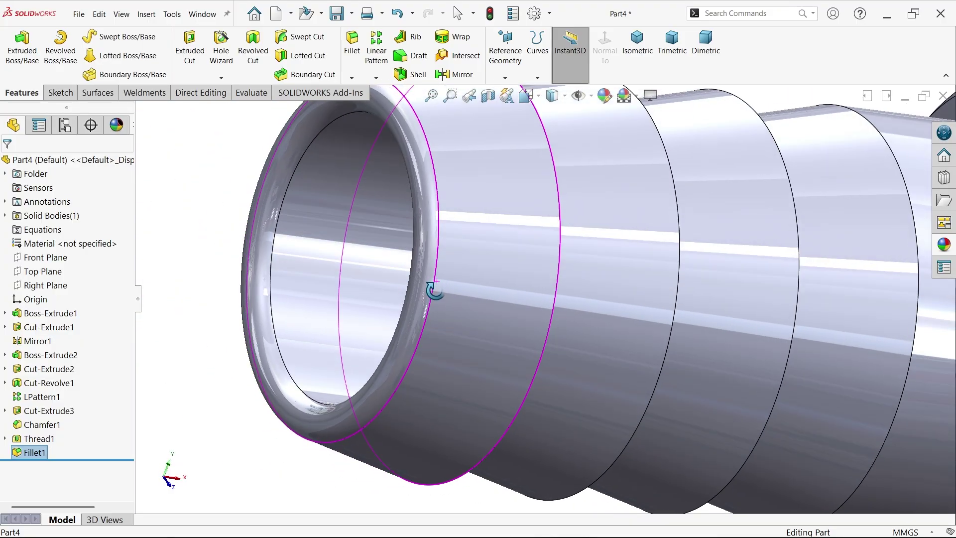
- Fillet the six hex corner edges of the nut at 1.5 mm radius
left_click(353, 55)
left_click(16, 220)
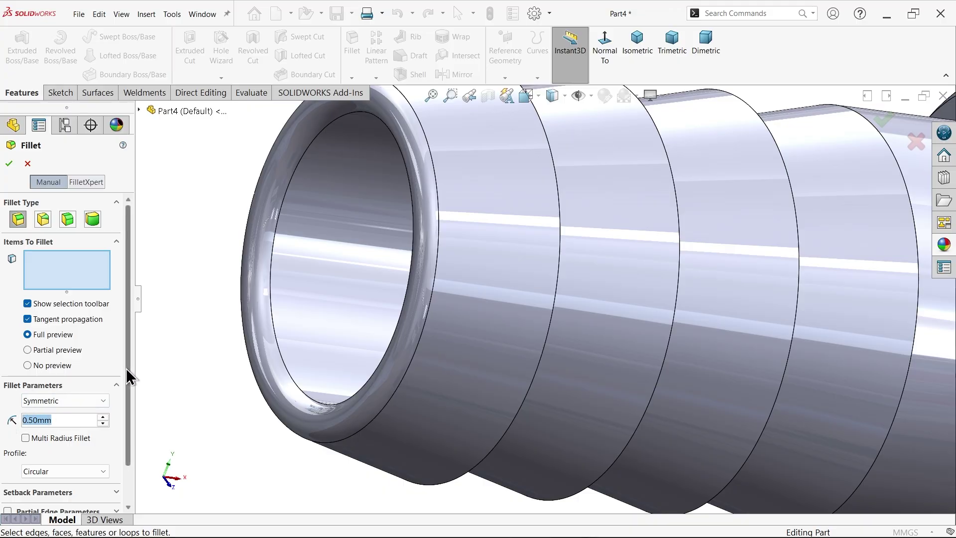
type("1.5")
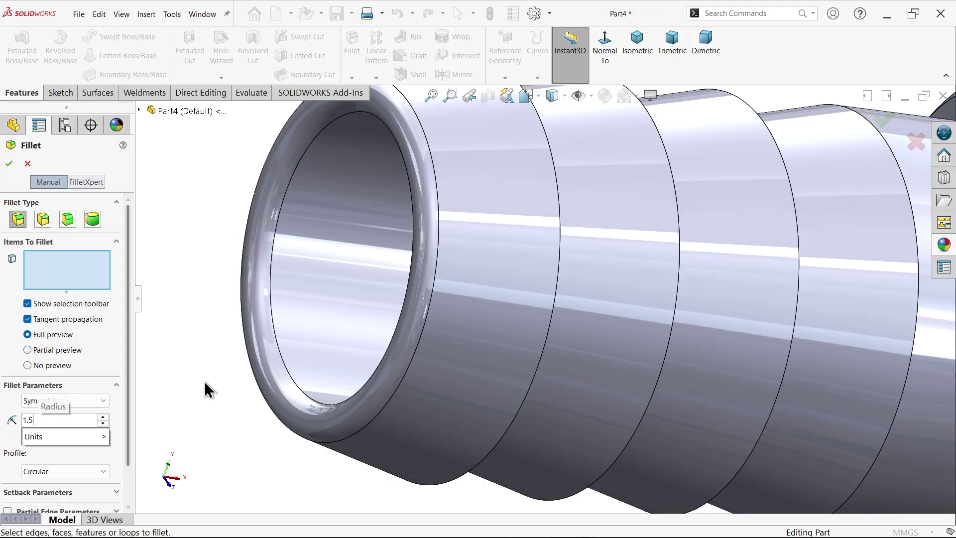
key("Return")
key("z")
key("z")
scroll(790, 331, "down", 5)
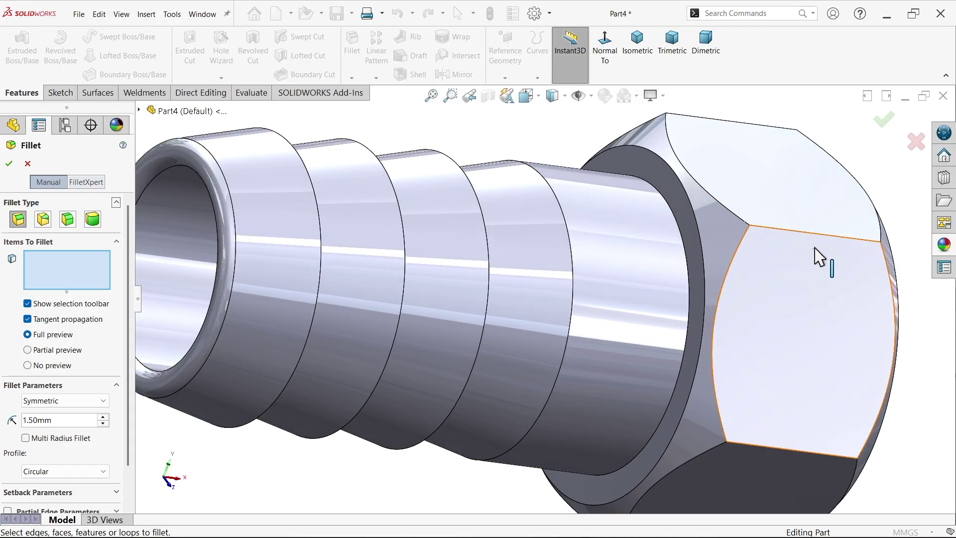
left_click(827, 238)
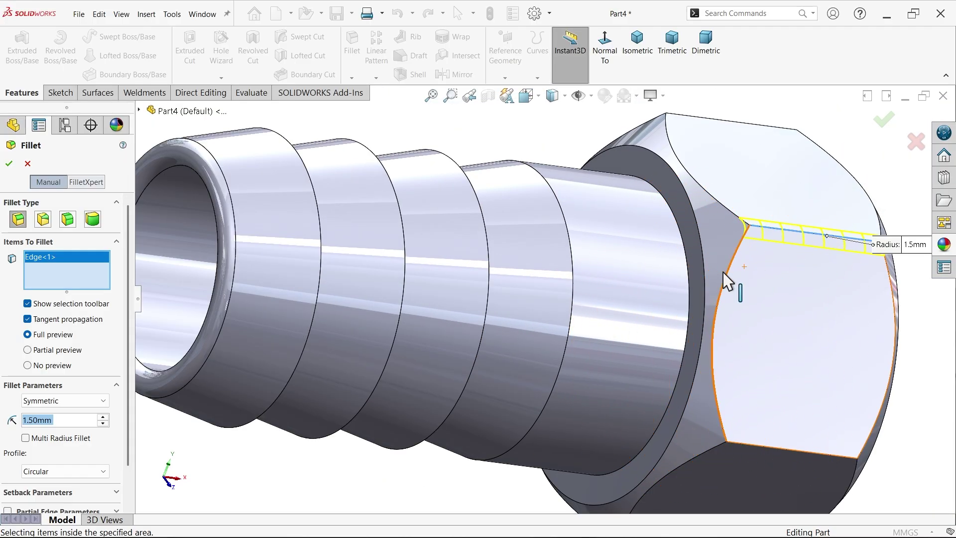
scroll(726, 278, "up", 4)
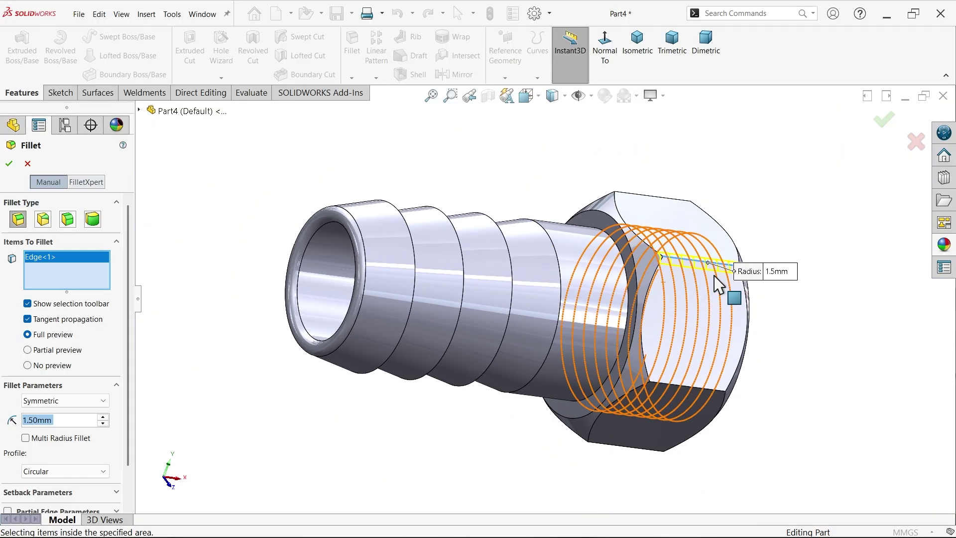
left_click(697, 387)
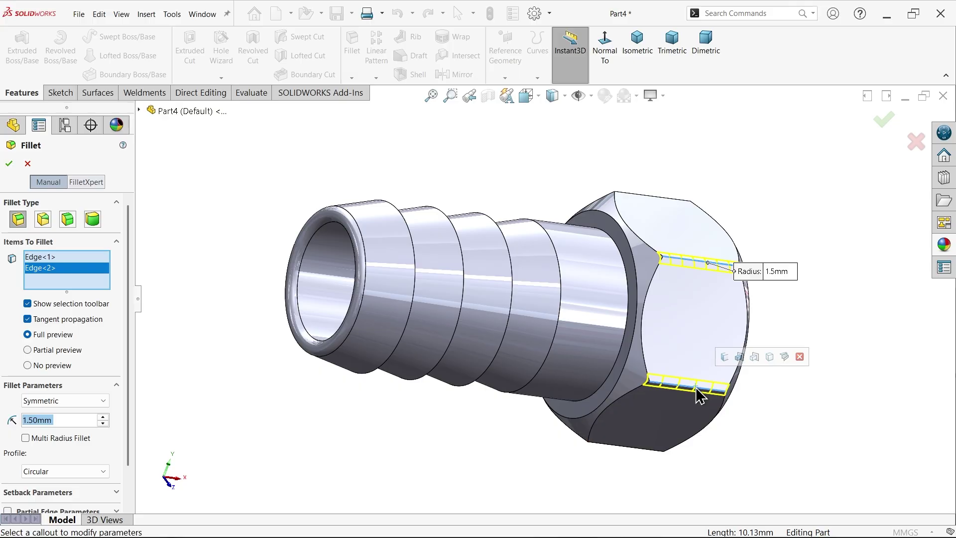
left_click(725, 357)
middle_click_drag(748, 375, 688, 360)
scroll(662, 384, "down", 2)
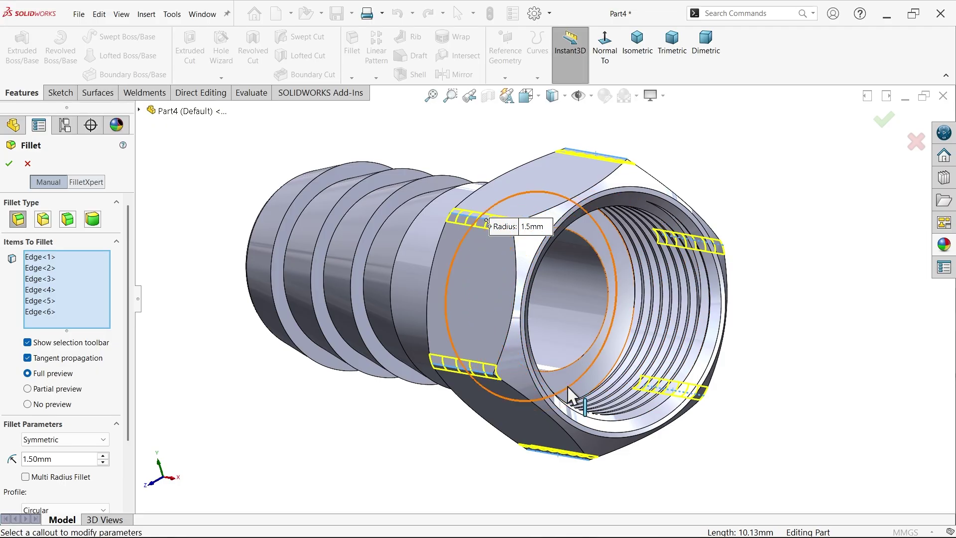
left_click(9, 164)
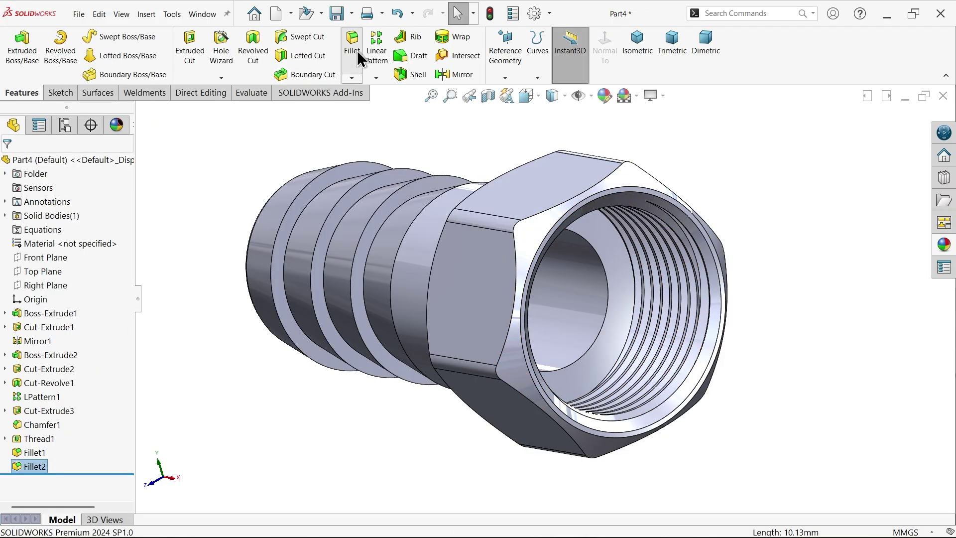
- Start a 0.5 mm fillet on the hex nut's end face loop, bore chamfer and circular nut edges
left_click(357, 50)
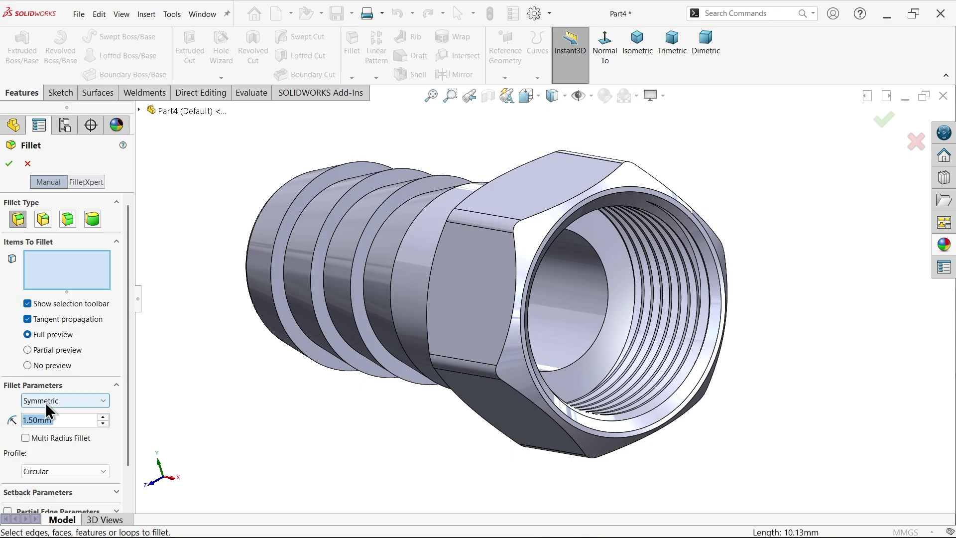
type("0.5")
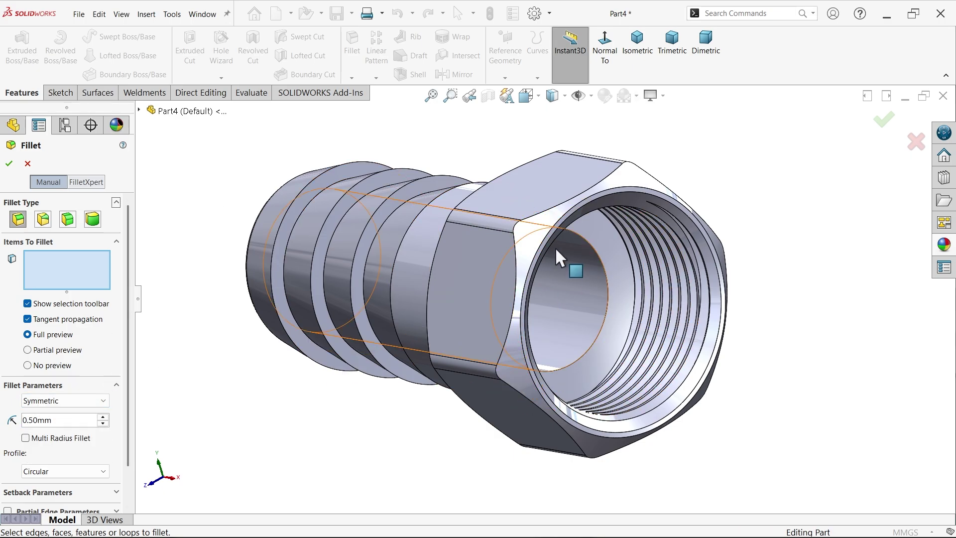
scroll(555, 246, "down", 4)
left_click(495, 244)
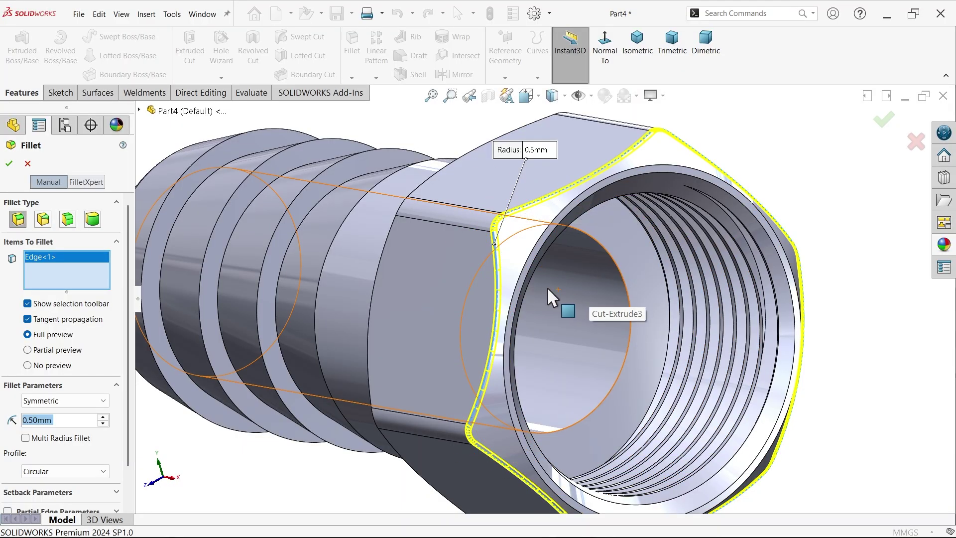
left_click(551, 221)
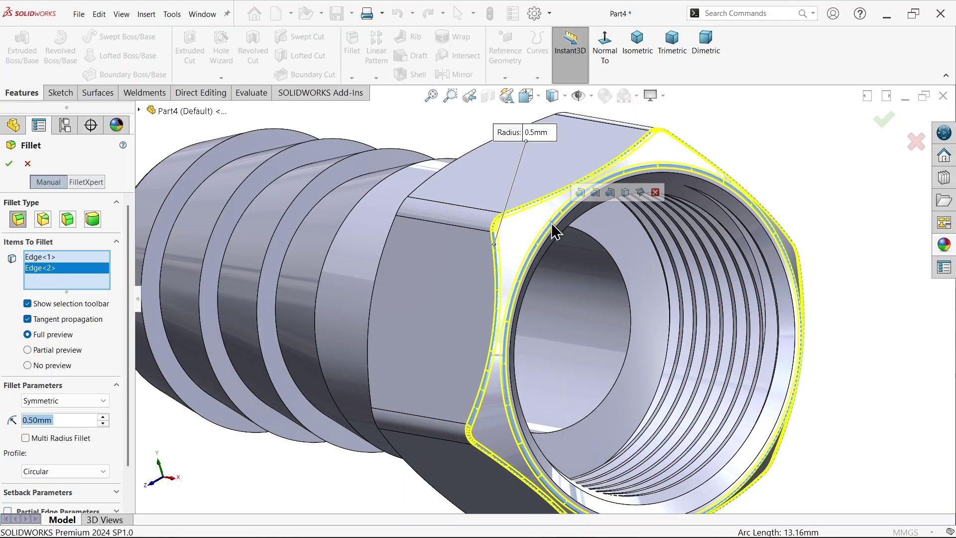
middle_click_drag(425, 254, 558, 259)
left_click(438, 244)
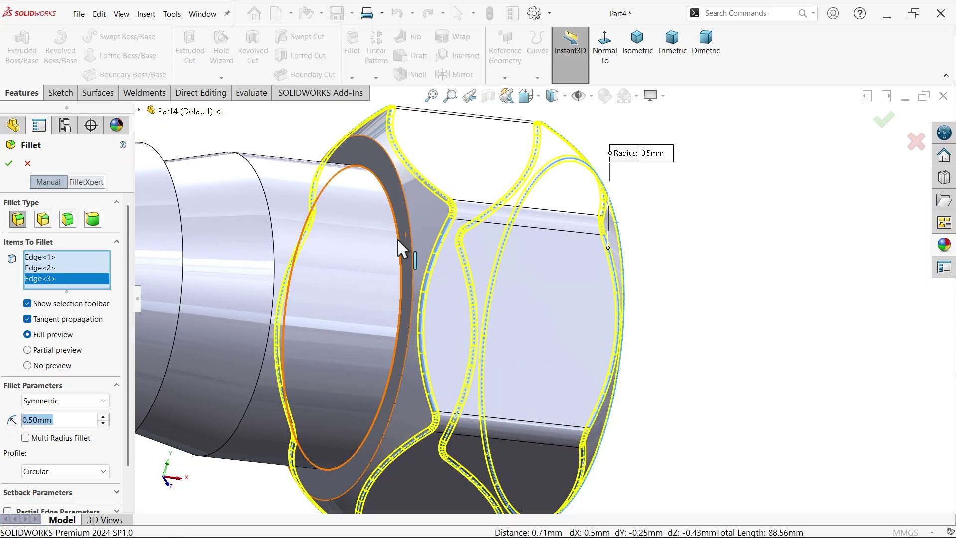
left_click(398, 246)
left_click(414, 253)
- Add the stem edge and three barb ridge edges, then apply the nine-edge fillet
scroll(366, 259, "up", 3)
scroll(427, 250, "down", 2)
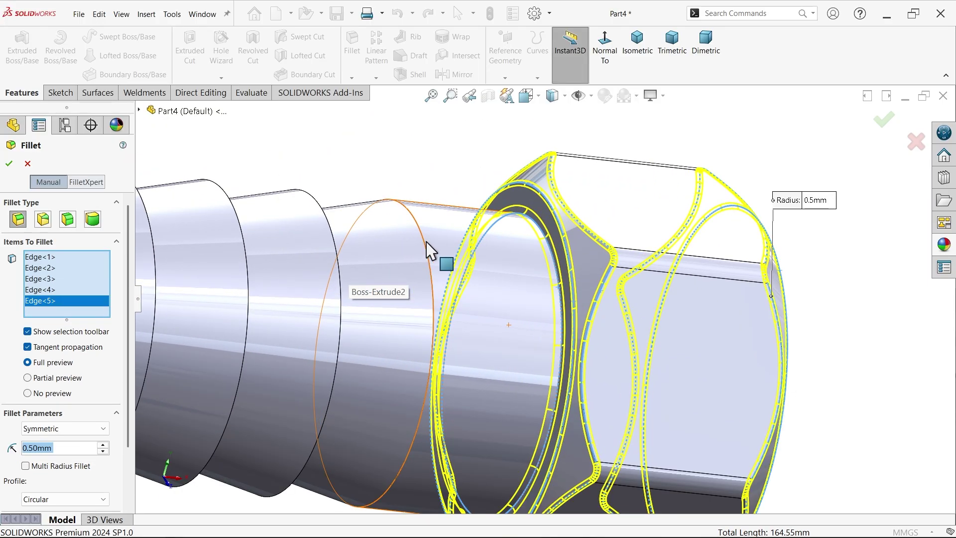
left_click(428, 250)
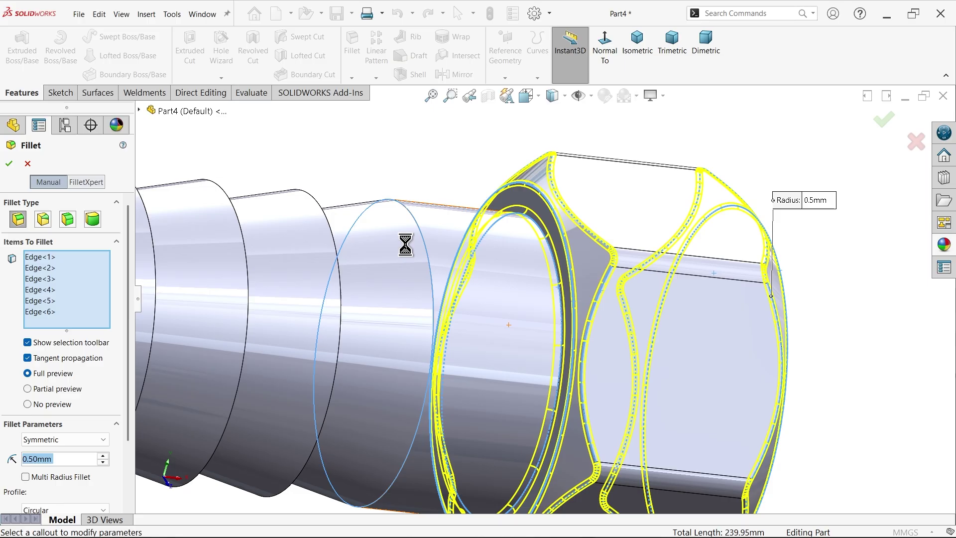
left_click(335, 246)
left_click(251, 251)
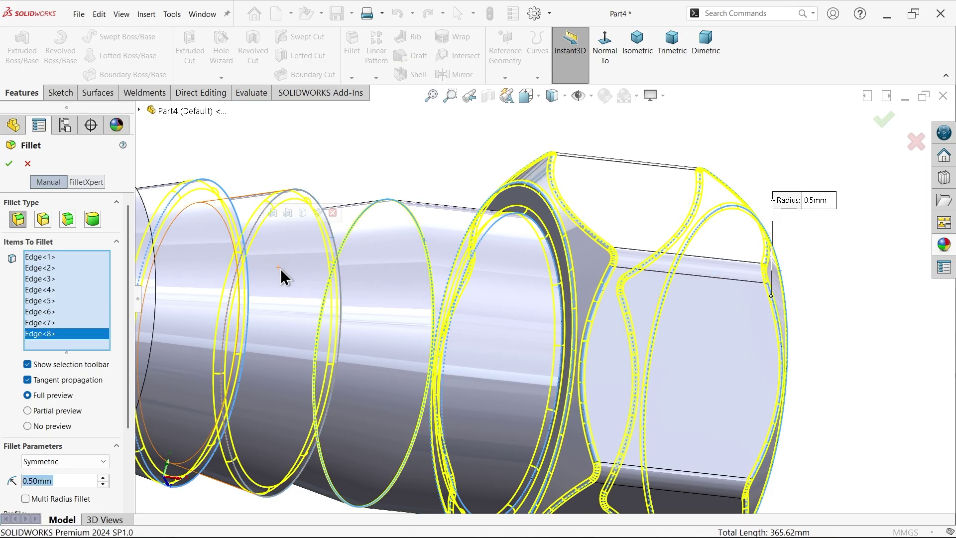
scroll(281, 276, "up", 2)
left_click(314, 249)
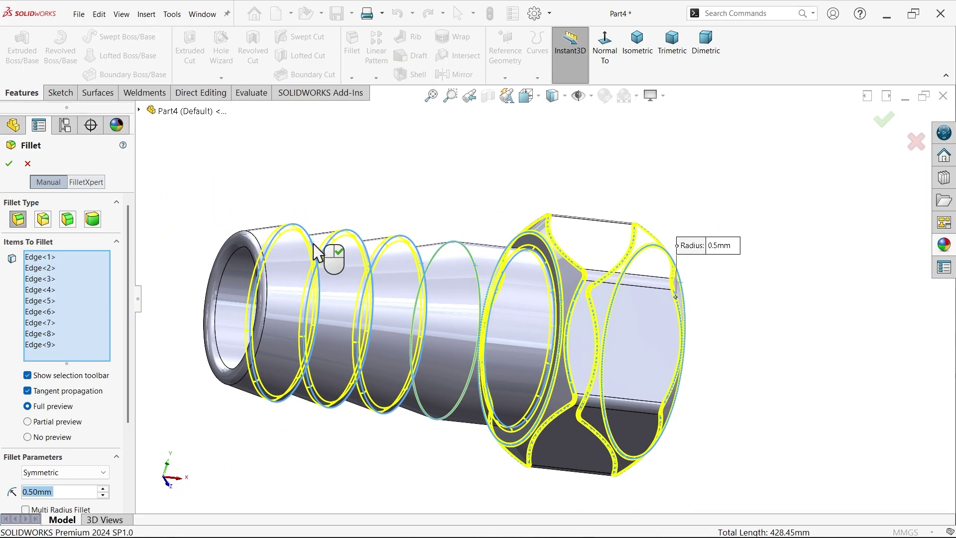
left_click(12, 168)
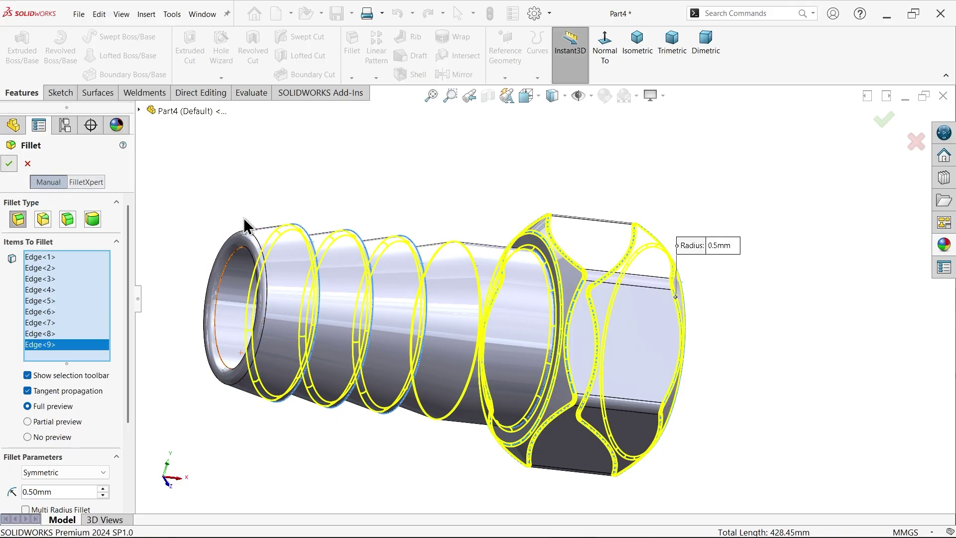
middle_click_drag(376, 231, 351, 242)
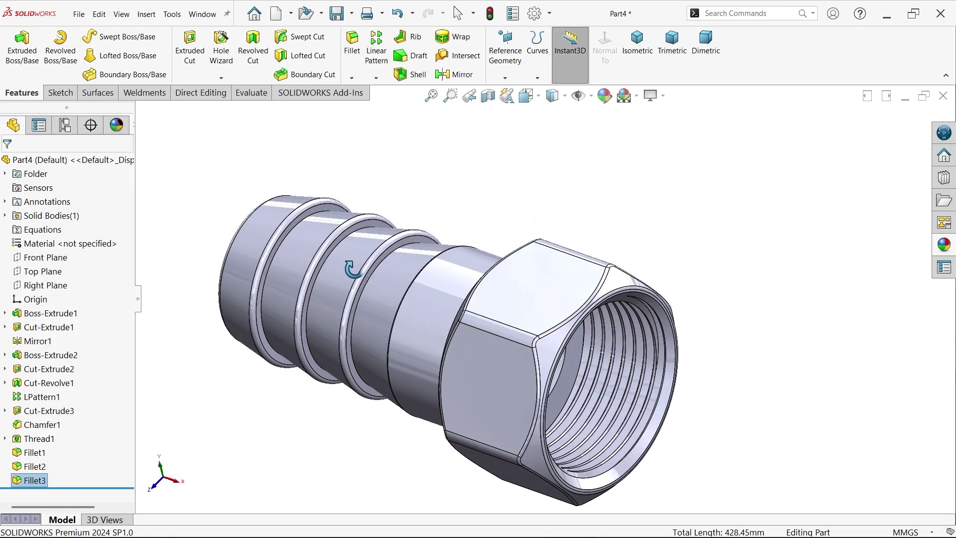
- Apply the Metal > Brass brushed brass appearance to the entire pagoda joint part
left_click(664, 56)
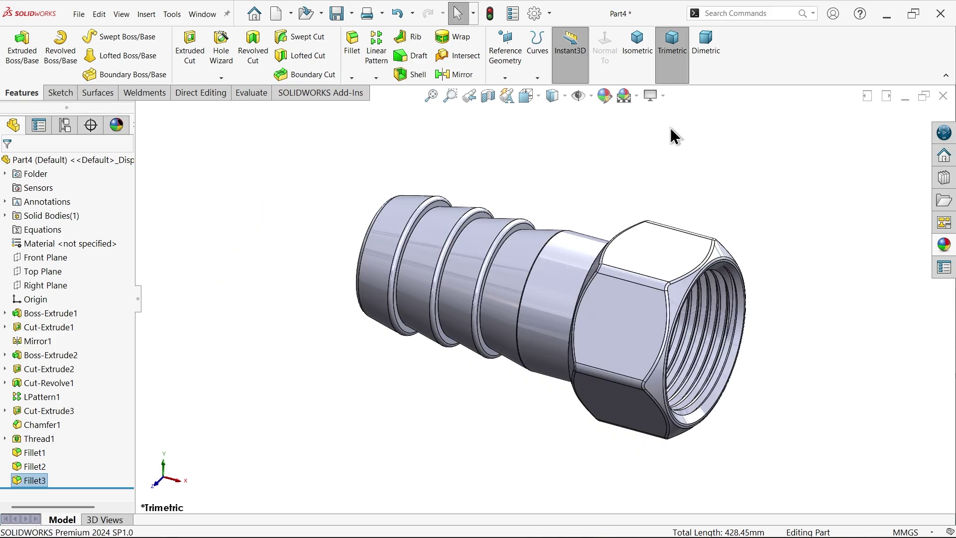
left_click(633, 56)
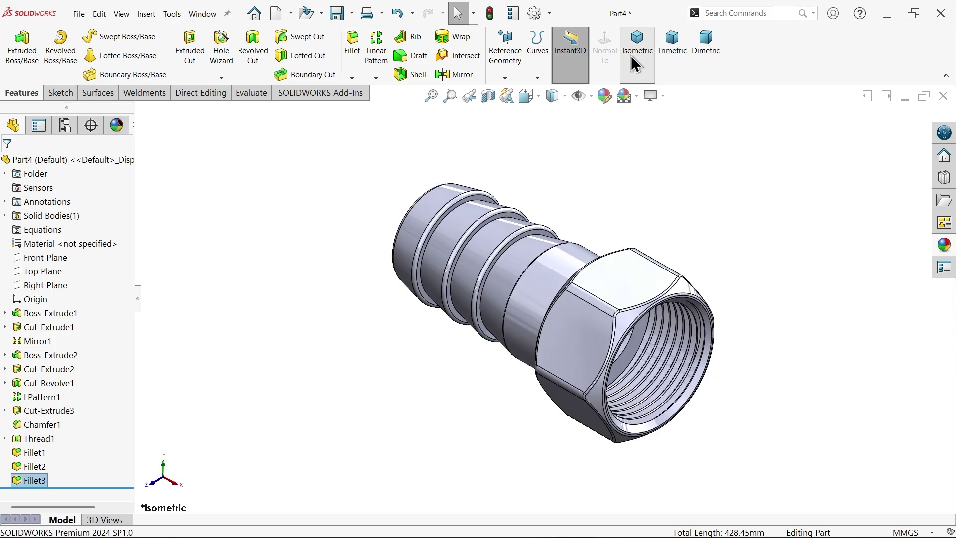
left_click(710, 45)
left_click(665, 59)
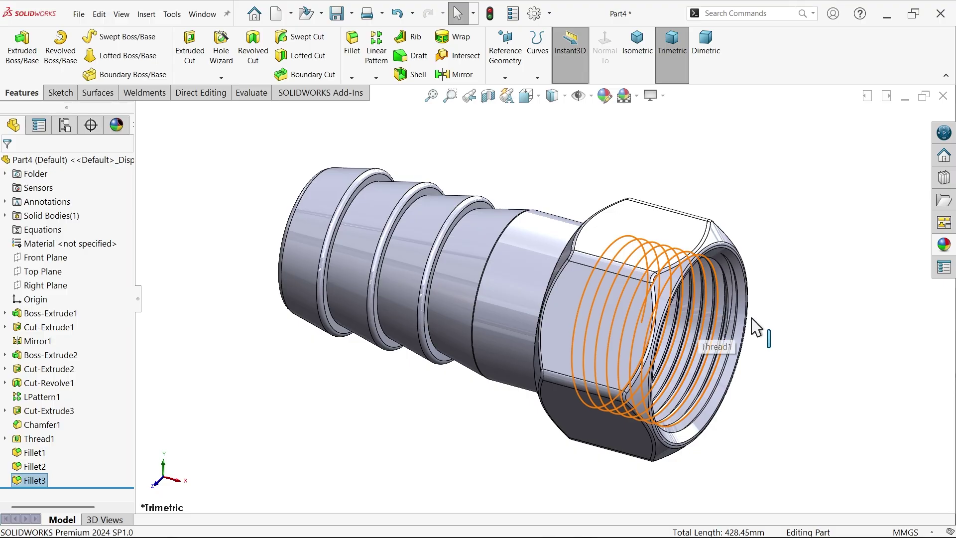
left_click(944, 244)
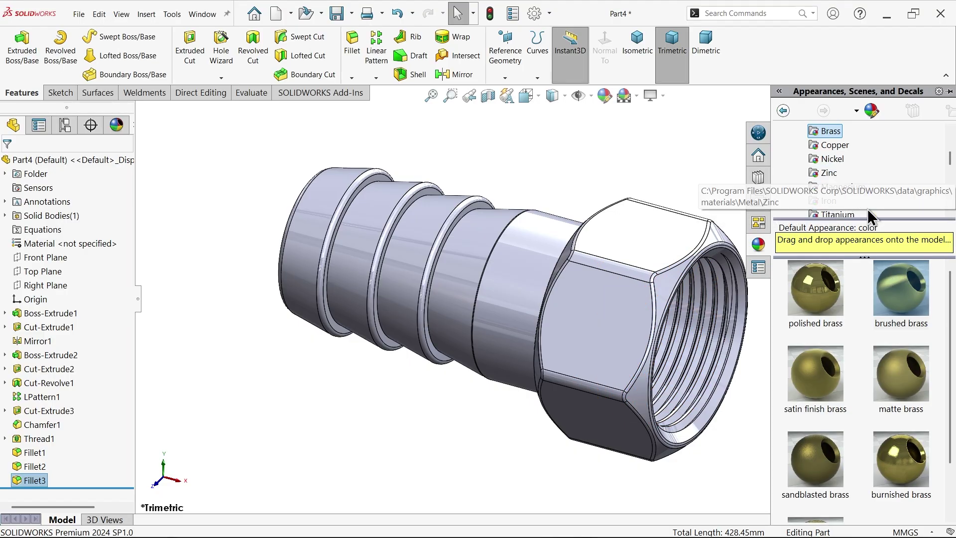
left_click(903, 309)
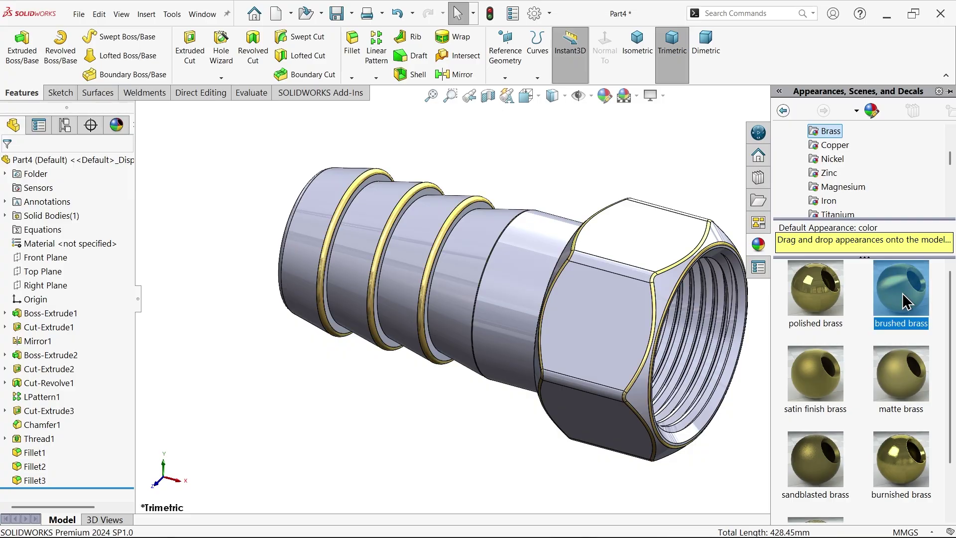
mouse_move(905, 301)
left_mouse_down()
mouse_move(647, 304)
mouse_move(424, 271)
left_mouse_up()
key("f")
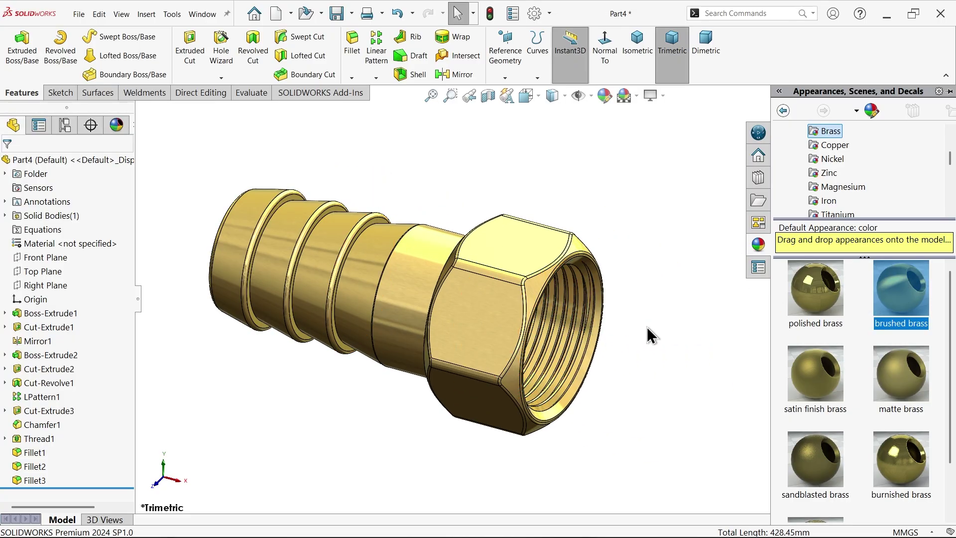
middle_click_drag(662, 326, 647, 302)
scroll(480, 321, "down", 3)
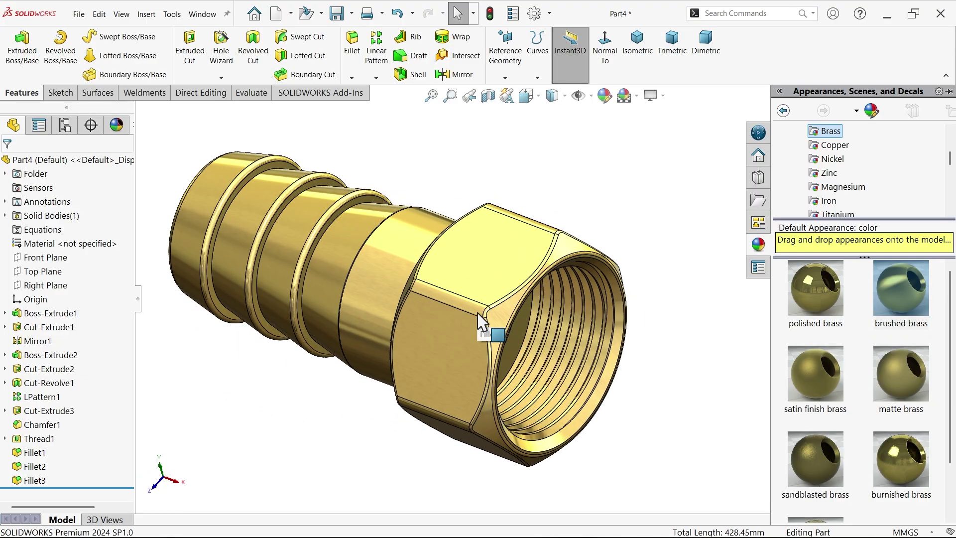
left_click(274, 440)
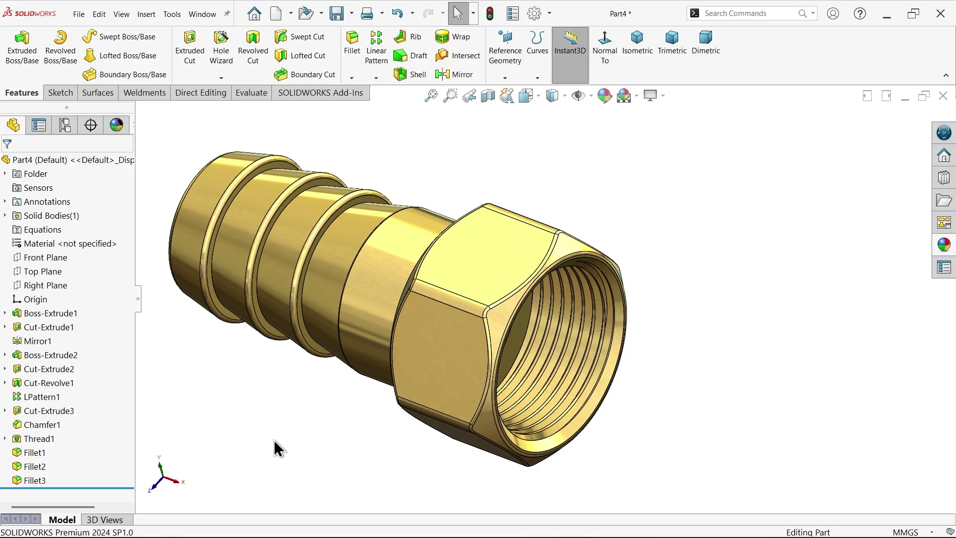